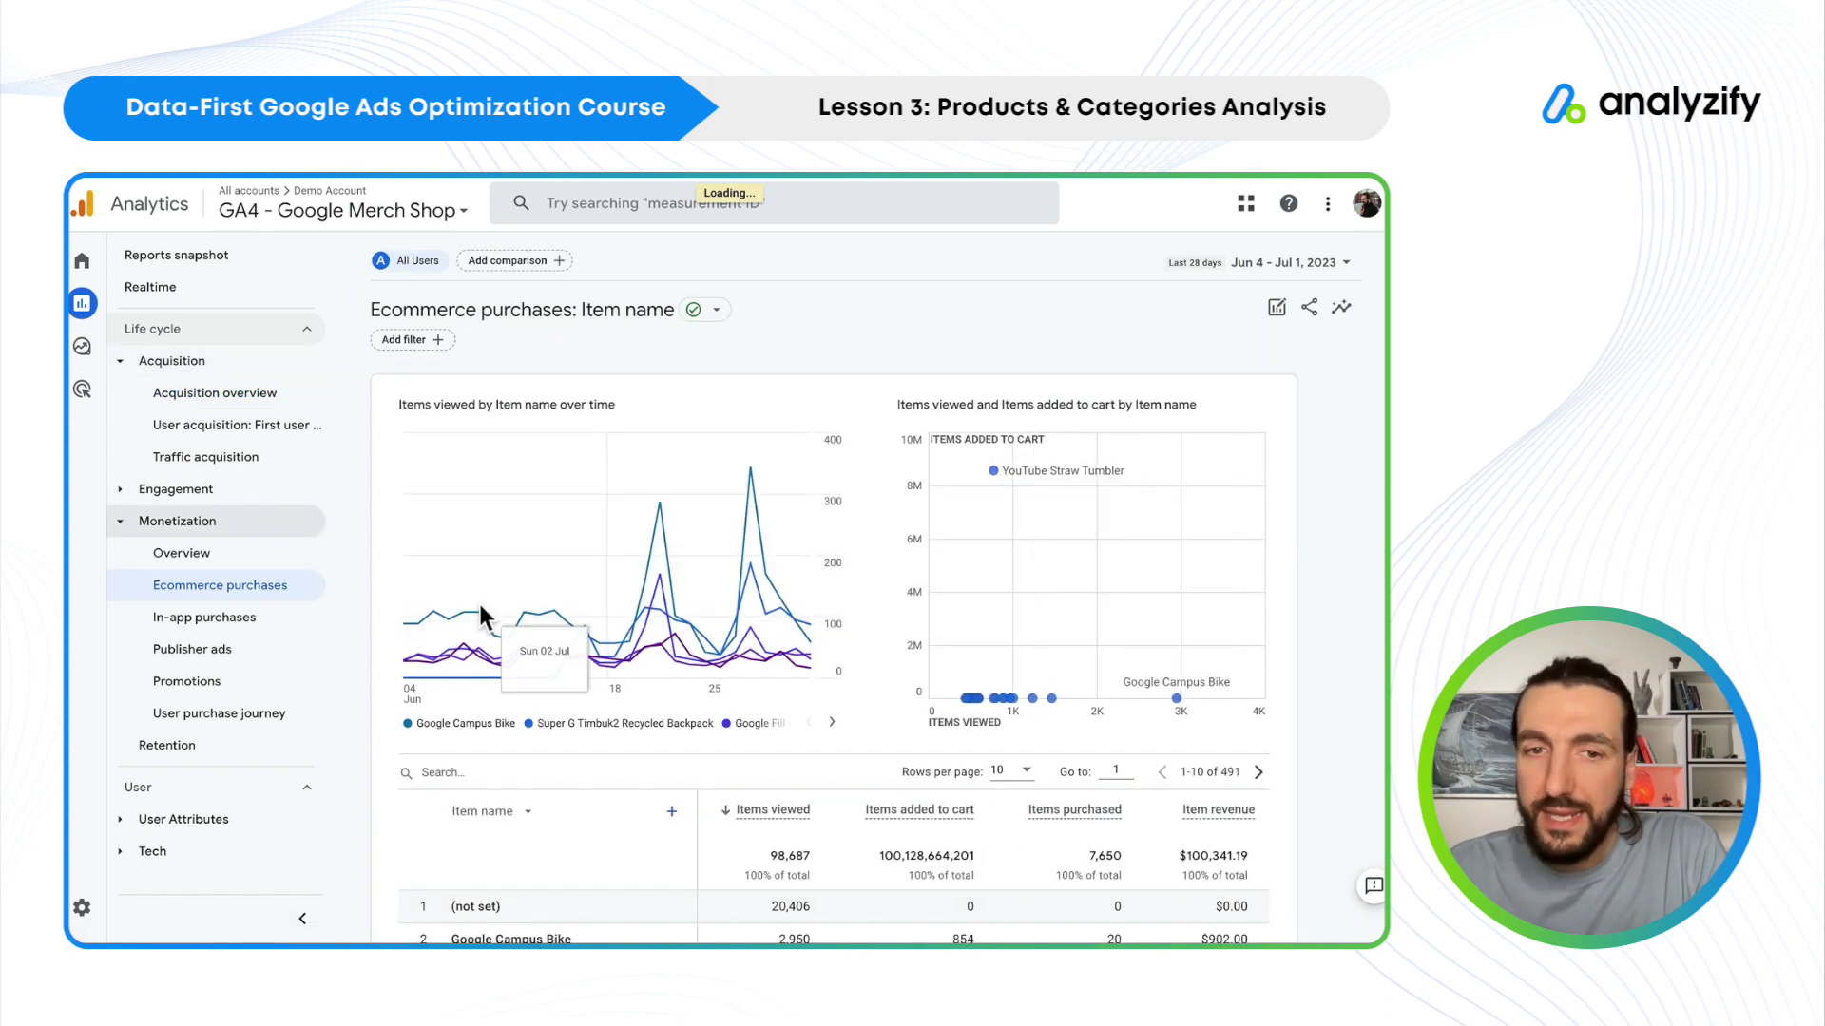
{"action": "scroll", "coordinate": [482, 608], "scroll_direction": "down", "scroll_amount": 4}
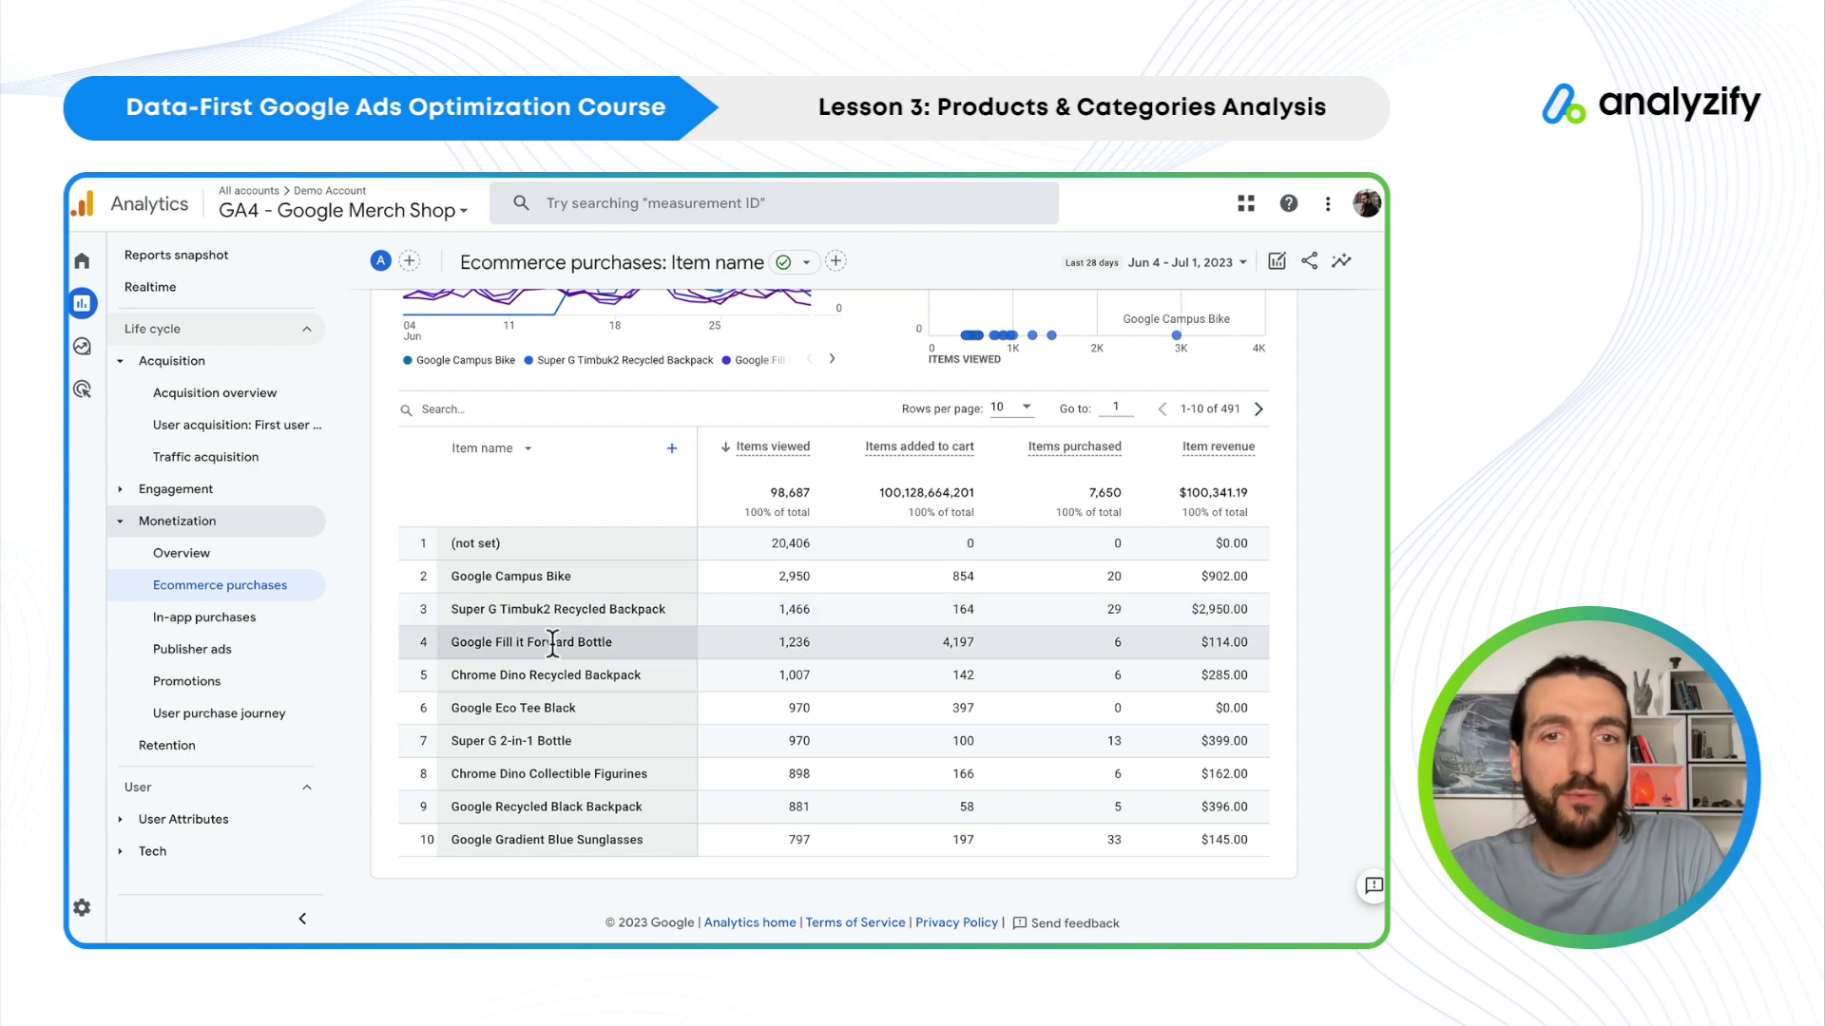
{"action": "left_click", "coordinate": [498, 449]}
{"action": "left_click", "coordinate": [525, 561]}
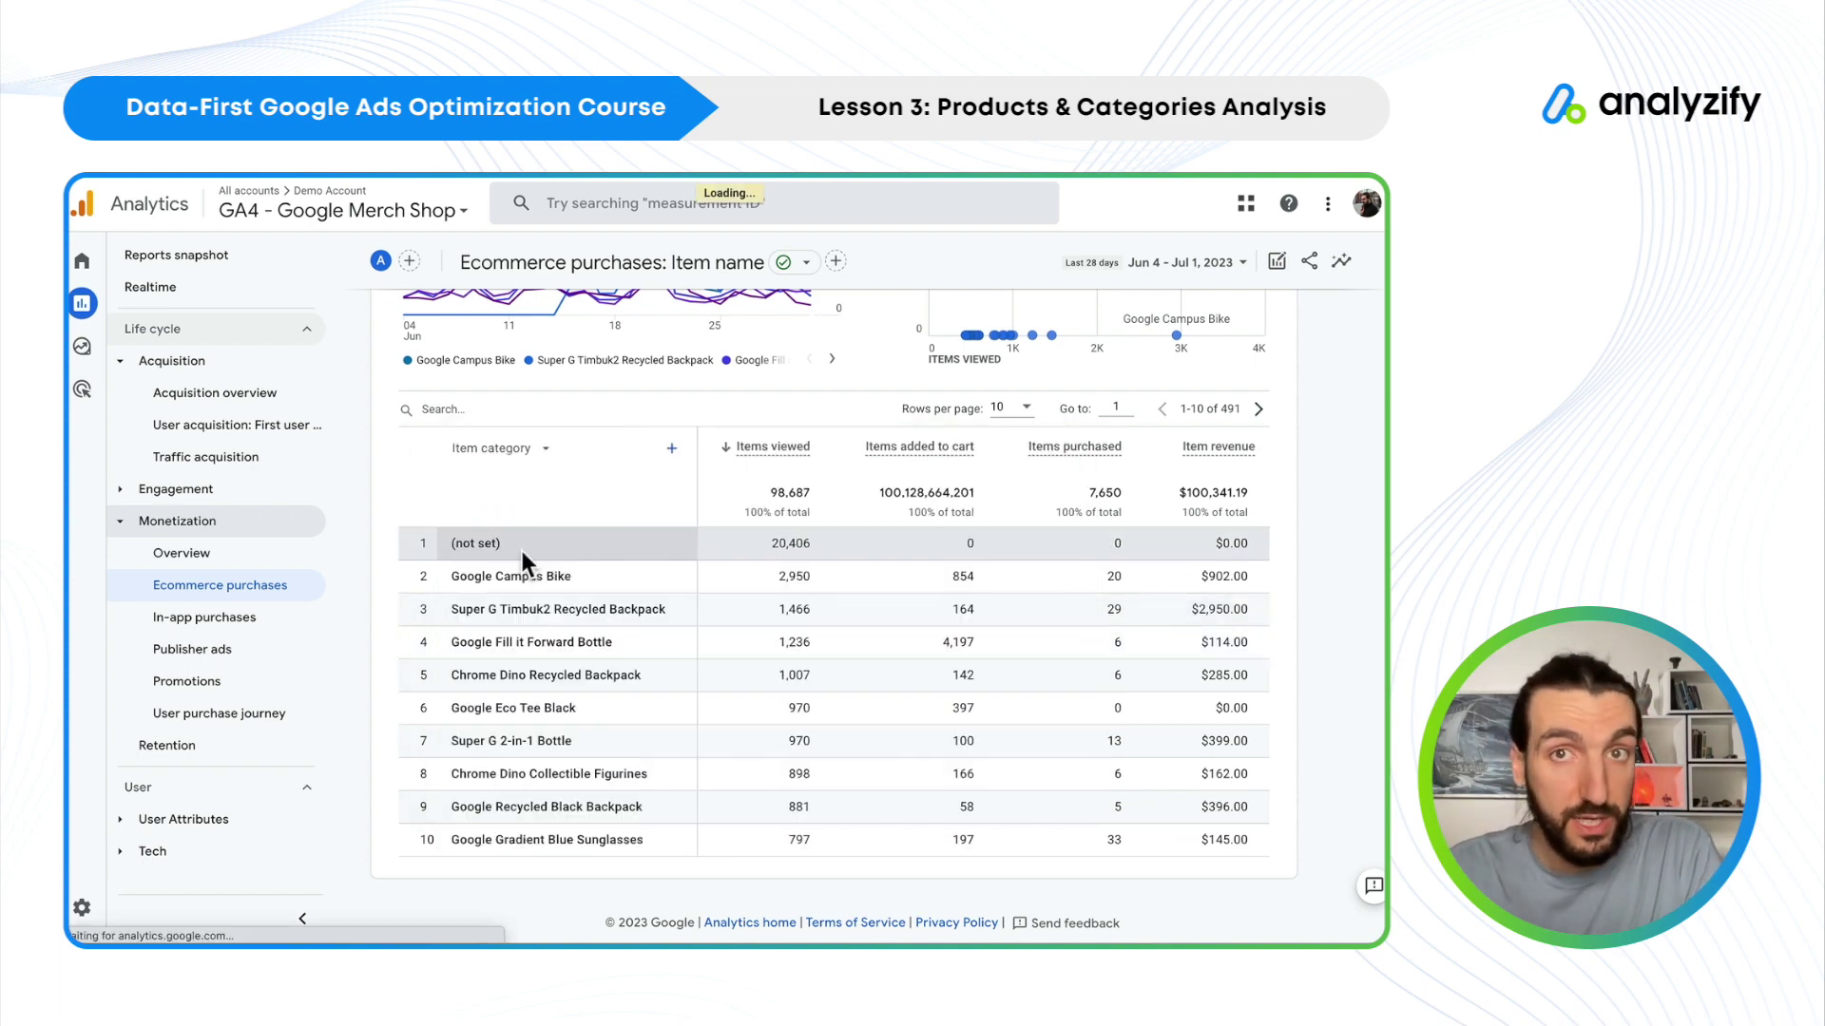
{"action": "left_click", "coordinate": [513, 447]}
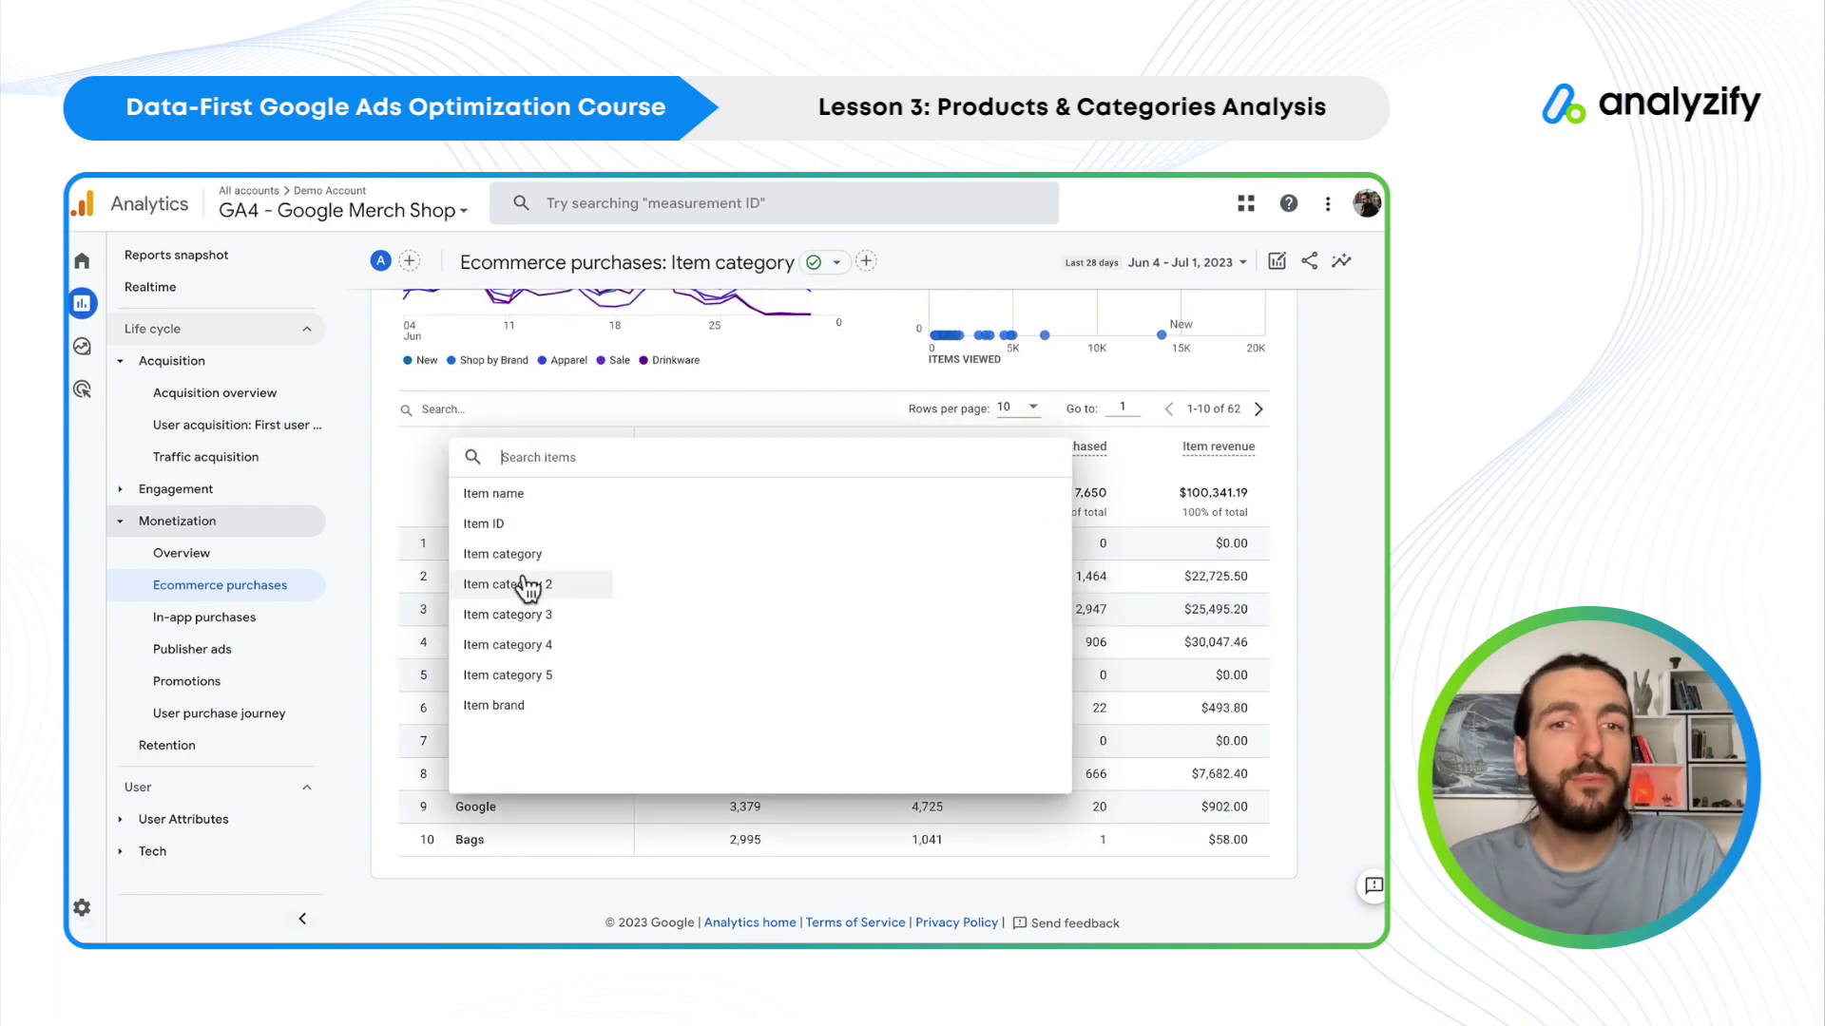
{"action": "left_click", "coordinate": [508, 492]}
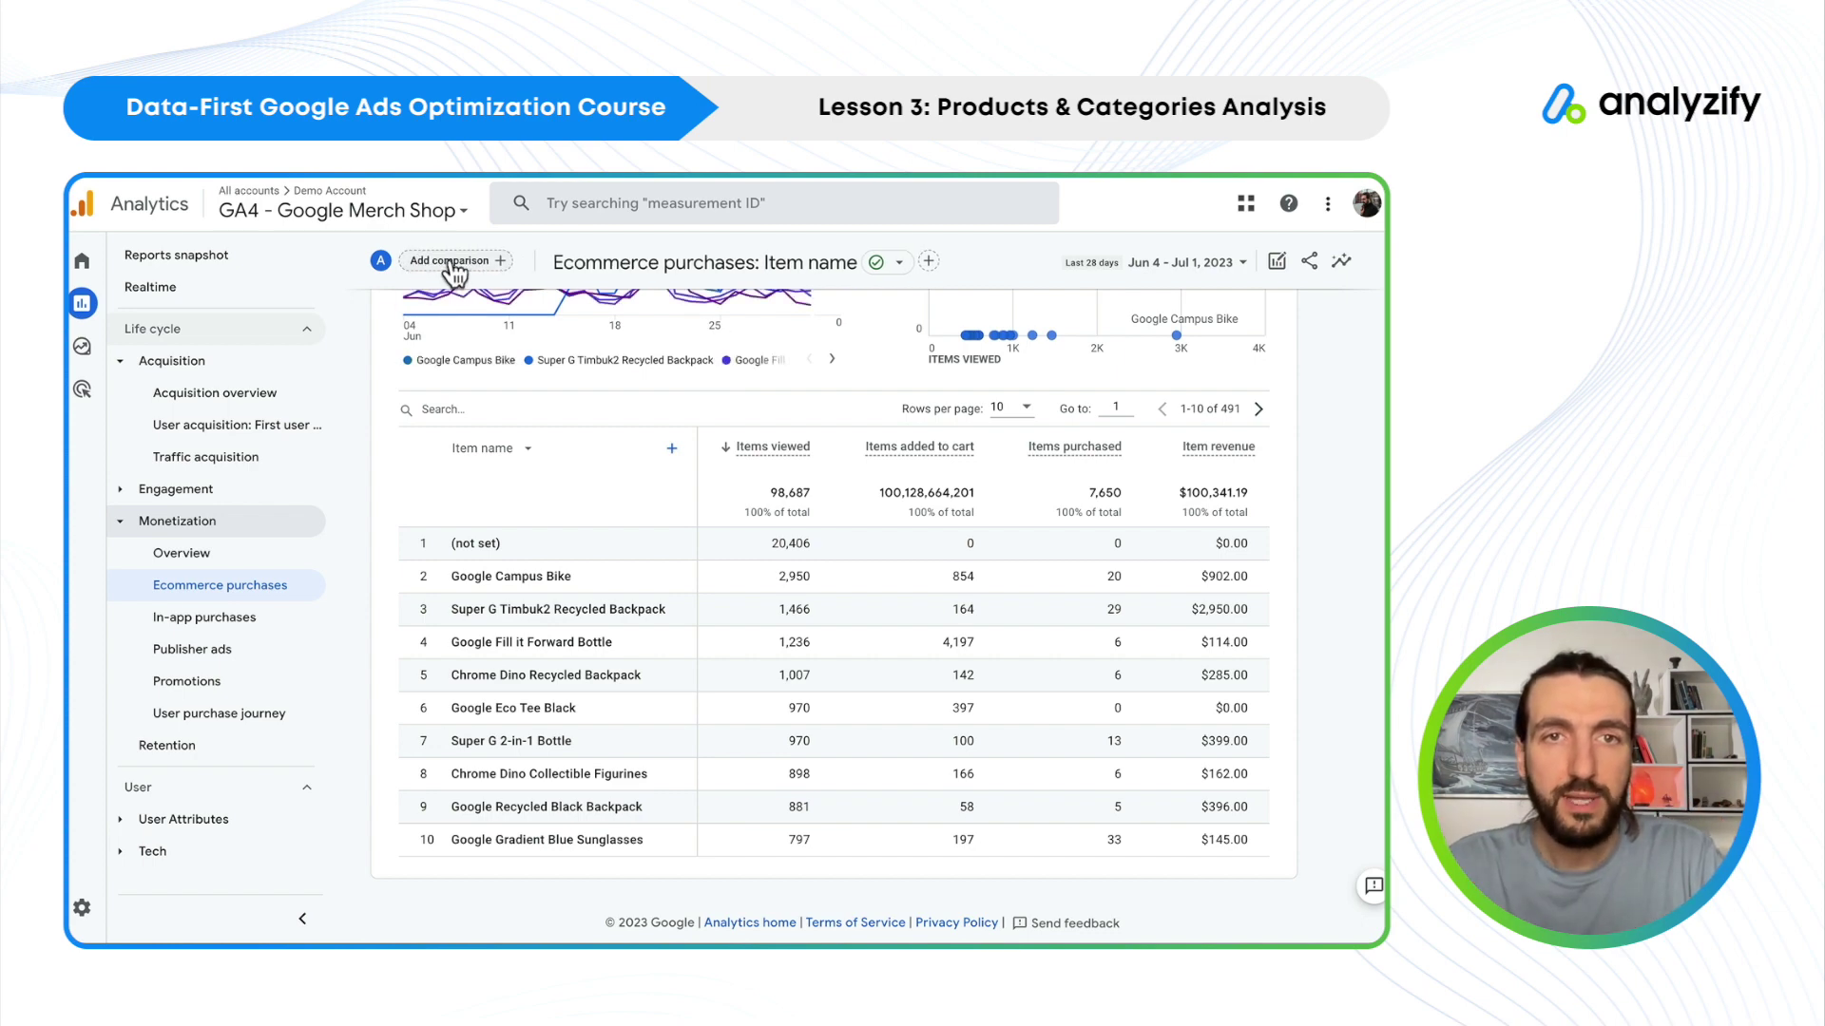
- Add a First user source / medium comparison for google / cpc alongside All Users
{"action": "left_click", "coordinate": [415, 266]}
{"action": "left_click", "coordinate": [1205, 397]}
{"action": "type", "text": "s"}
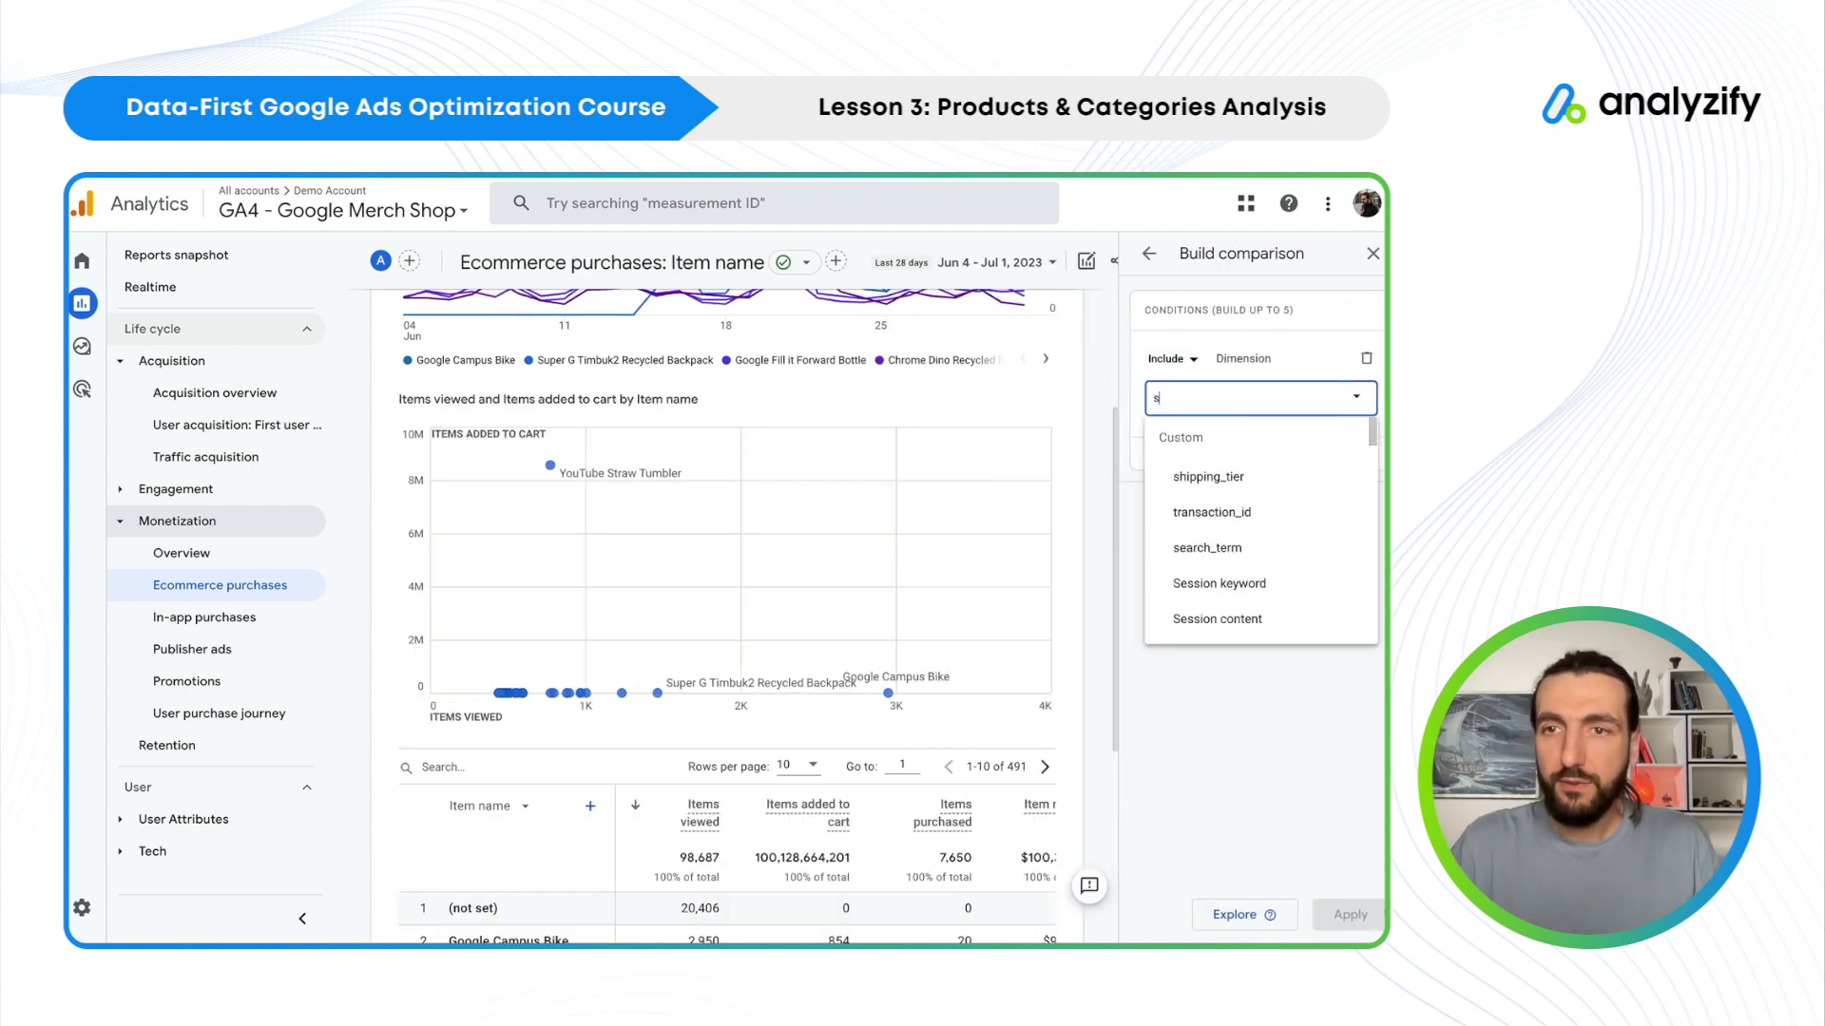
{"action": "type", "text": "ource"}
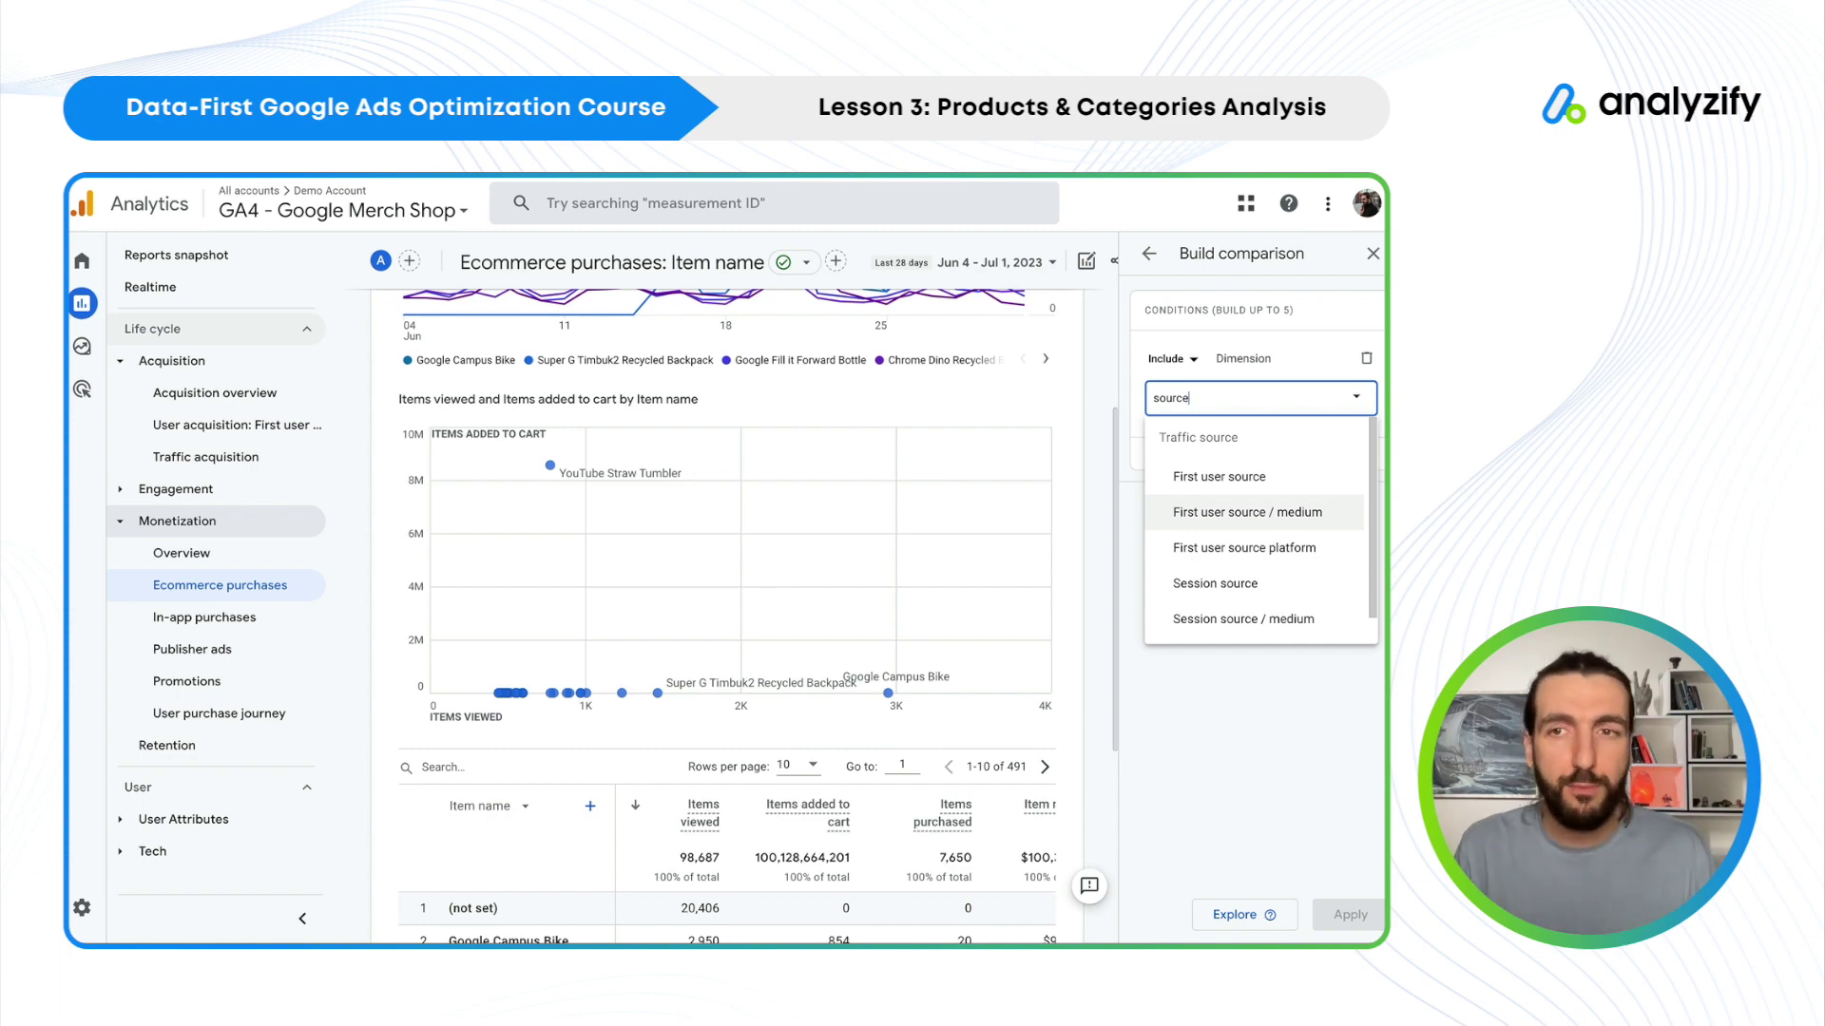
{"action": "left_click", "coordinate": [1247, 512]}
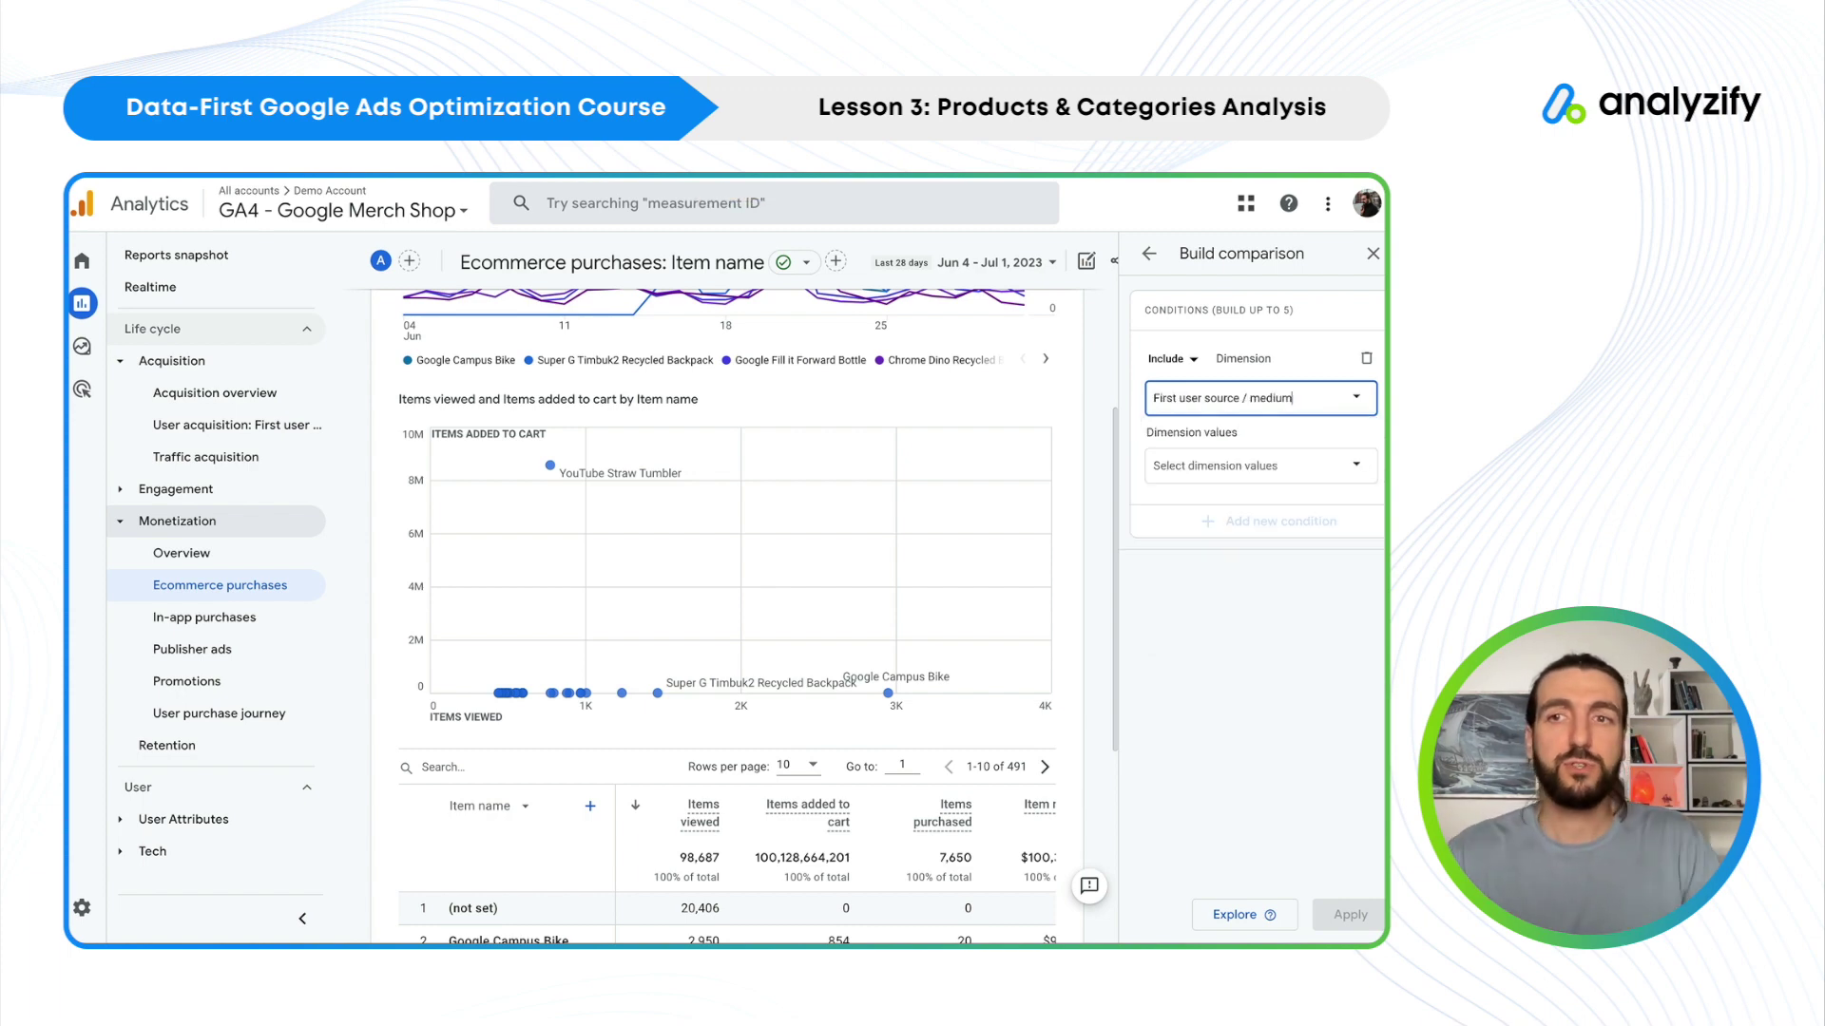
{"action": "left_click", "coordinate": [1216, 467]}
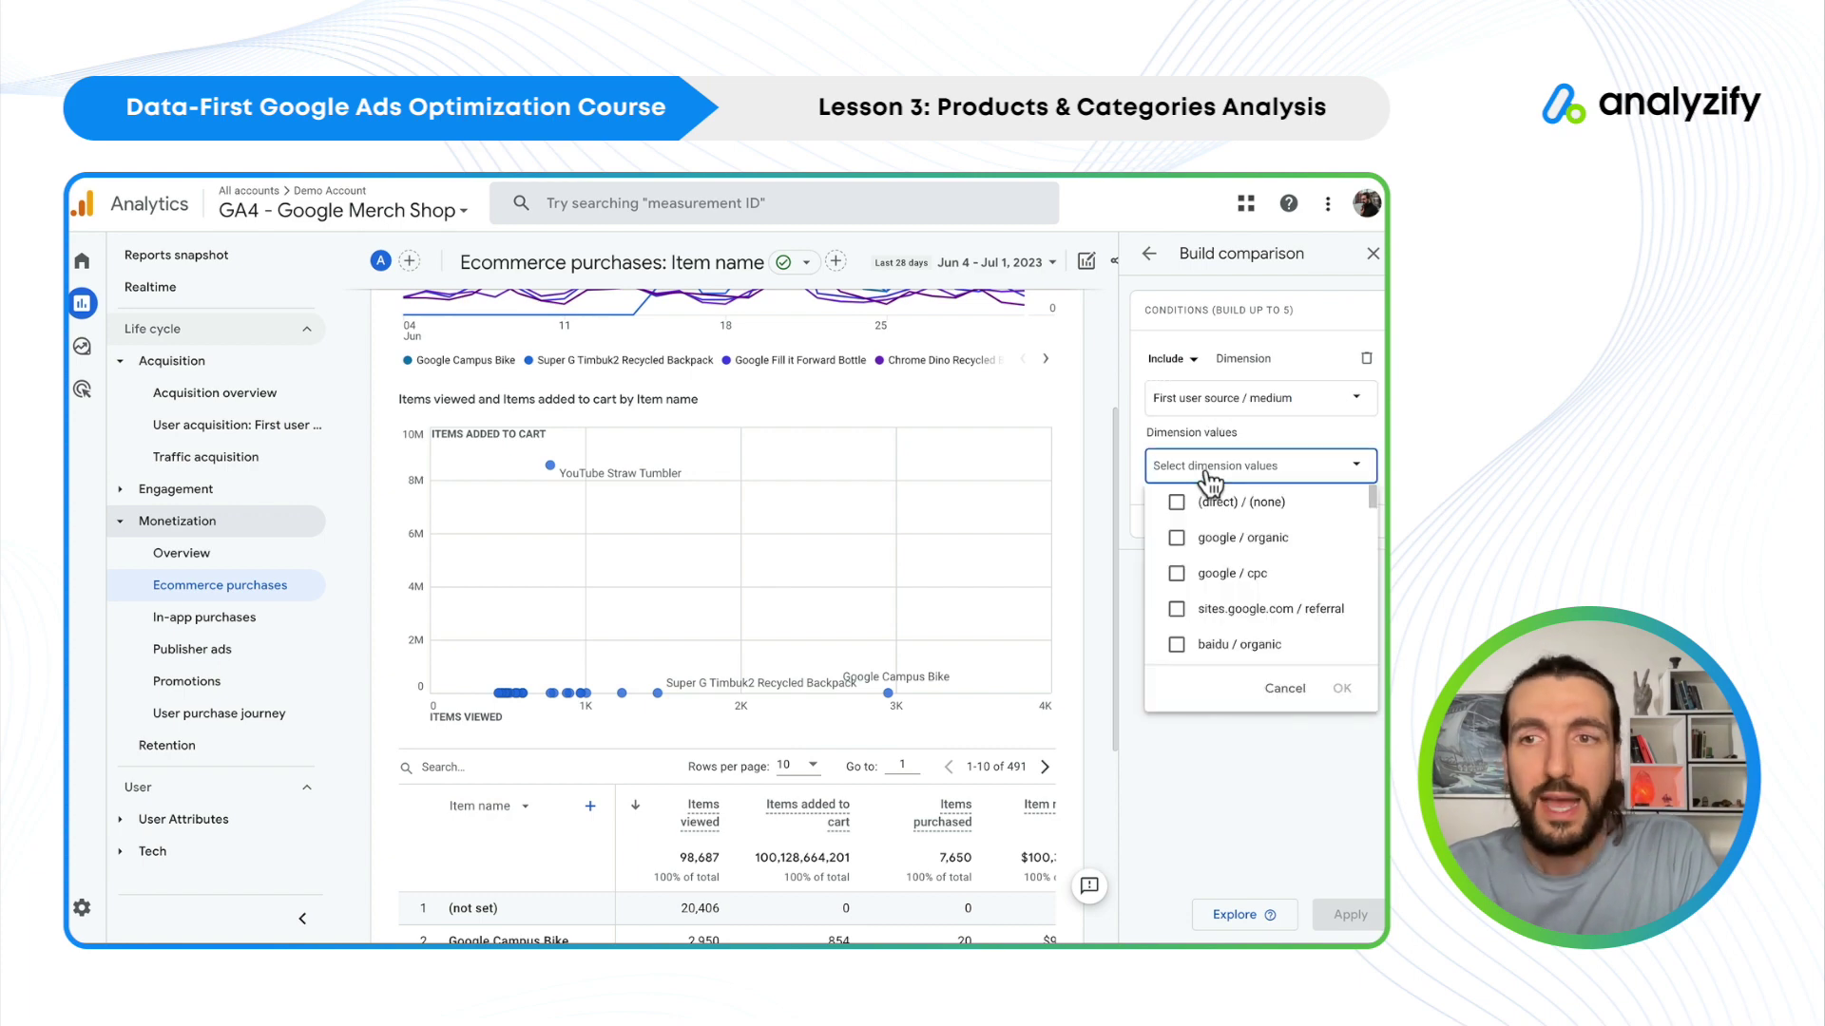
{"action": "left_click", "coordinate": [1233, 574]}
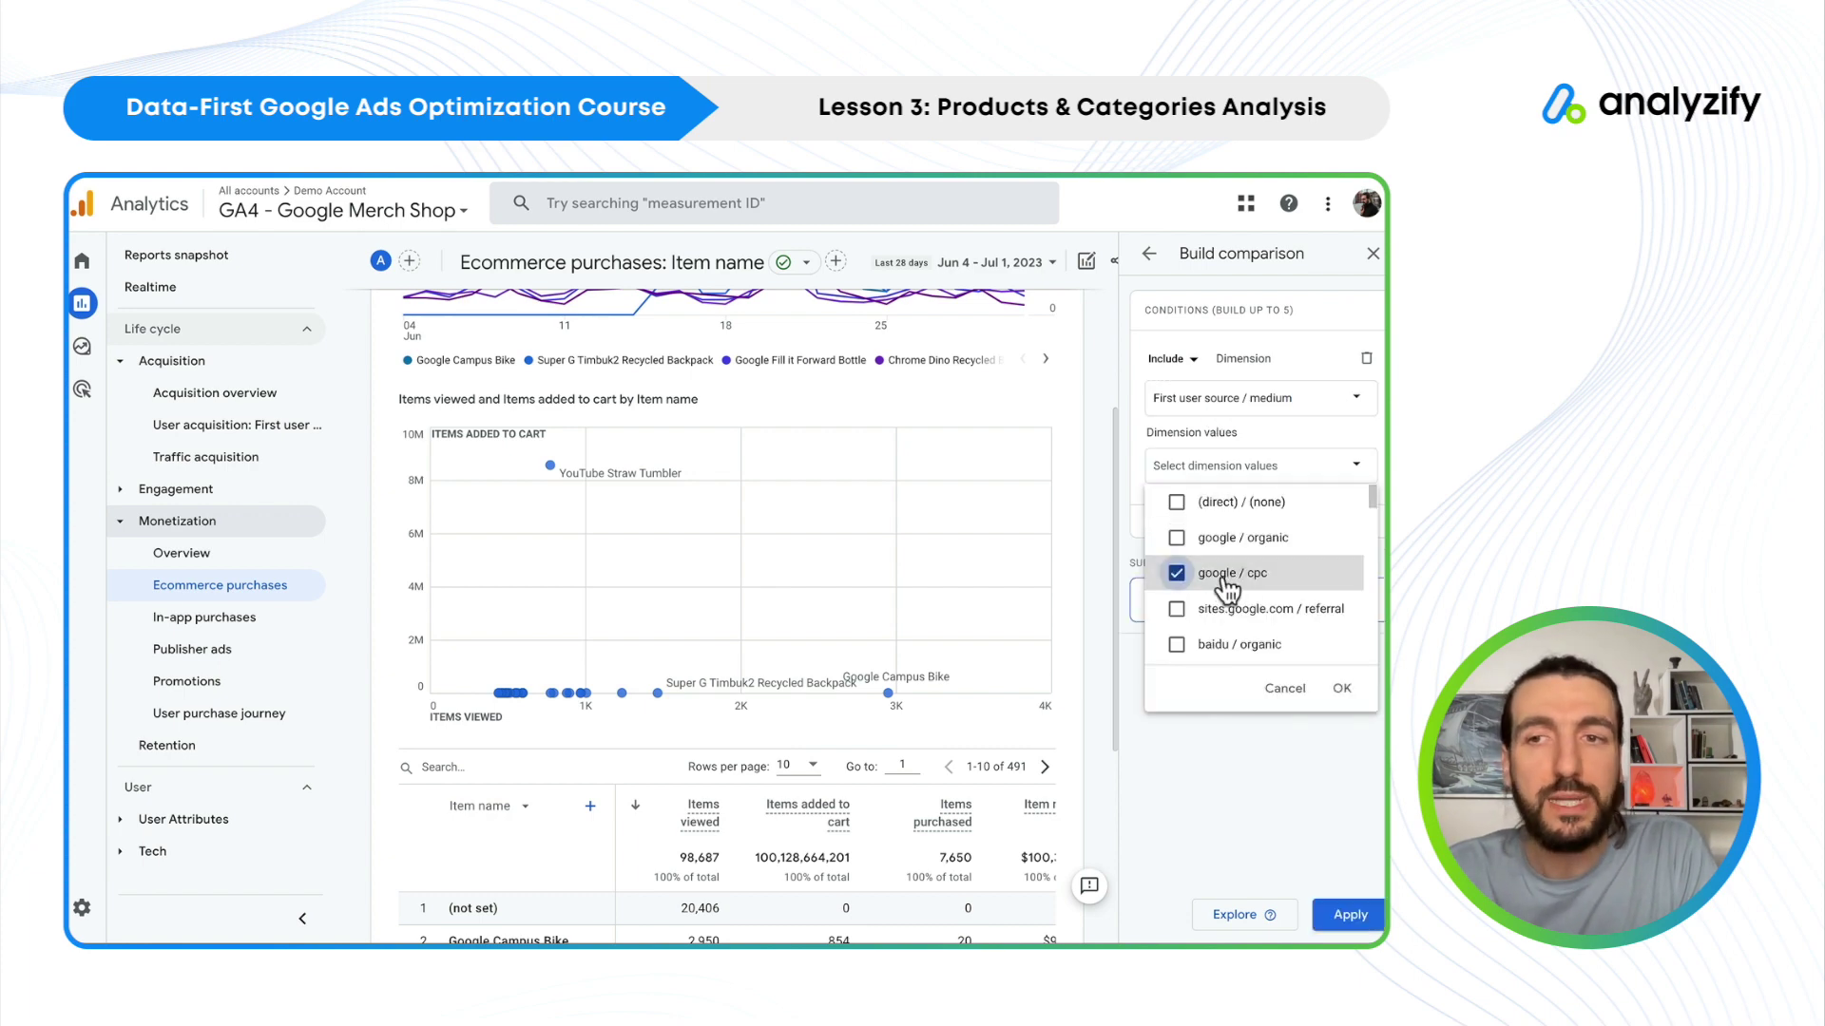
{"action": "left_click", "coordinate": [1341, 689]}
{"action": "left_click", "coordinate": [1350, 914]}
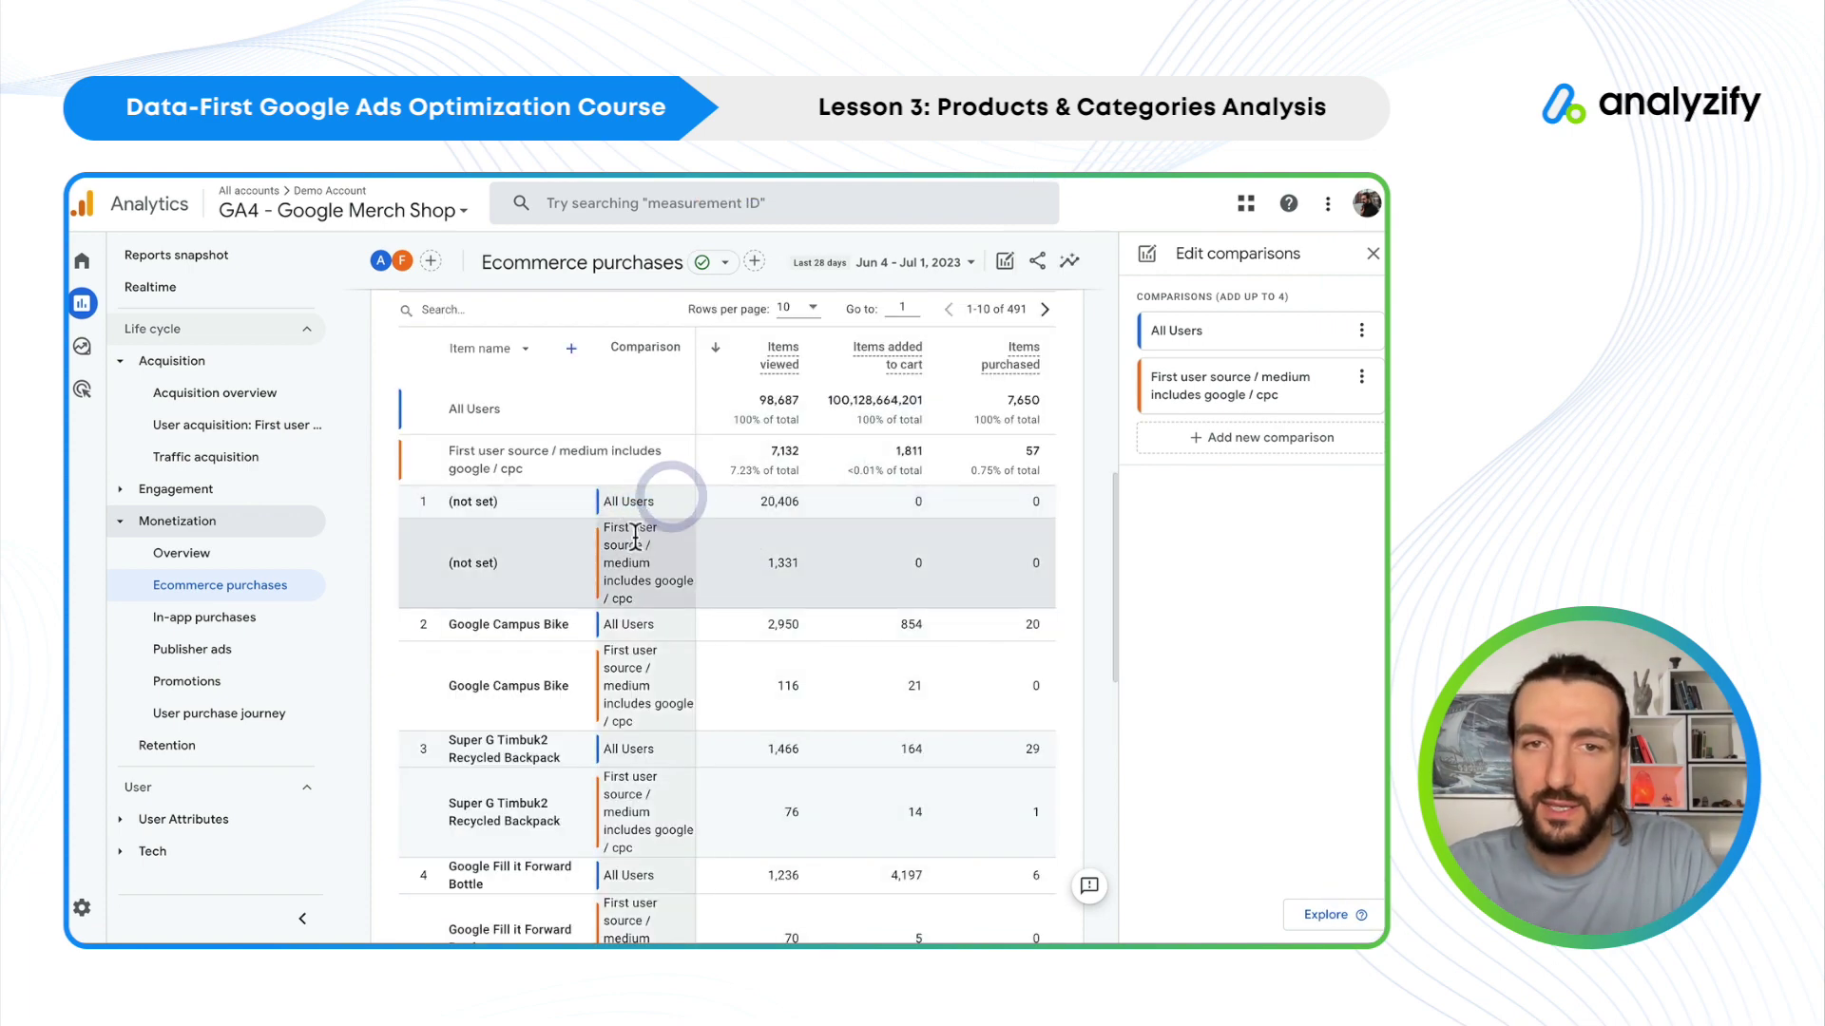
- Remove the All Users comparison and review Google Gradient Blue Sunglasses' purchases and row 2's $20.00 revenue
{"action": "mouse_move", "coordinate": [376, 264]}
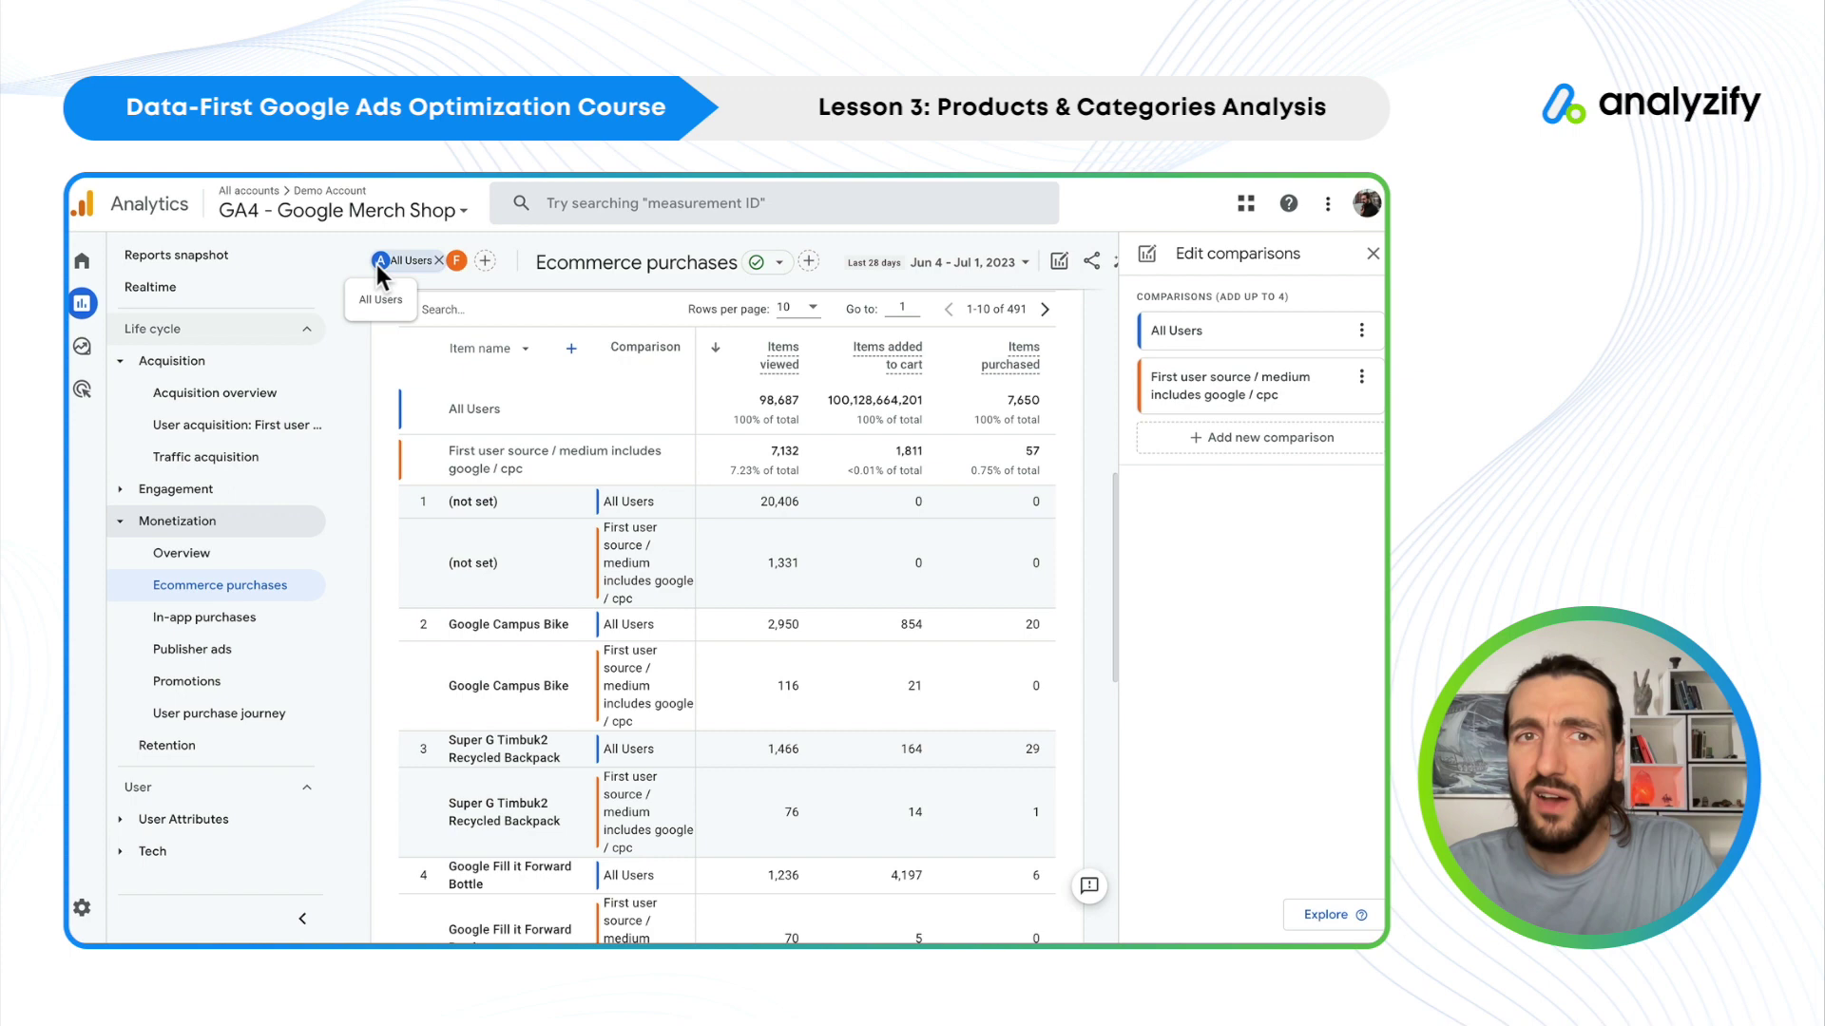
{"action": "left_click", "coordinate": [440, 261]}
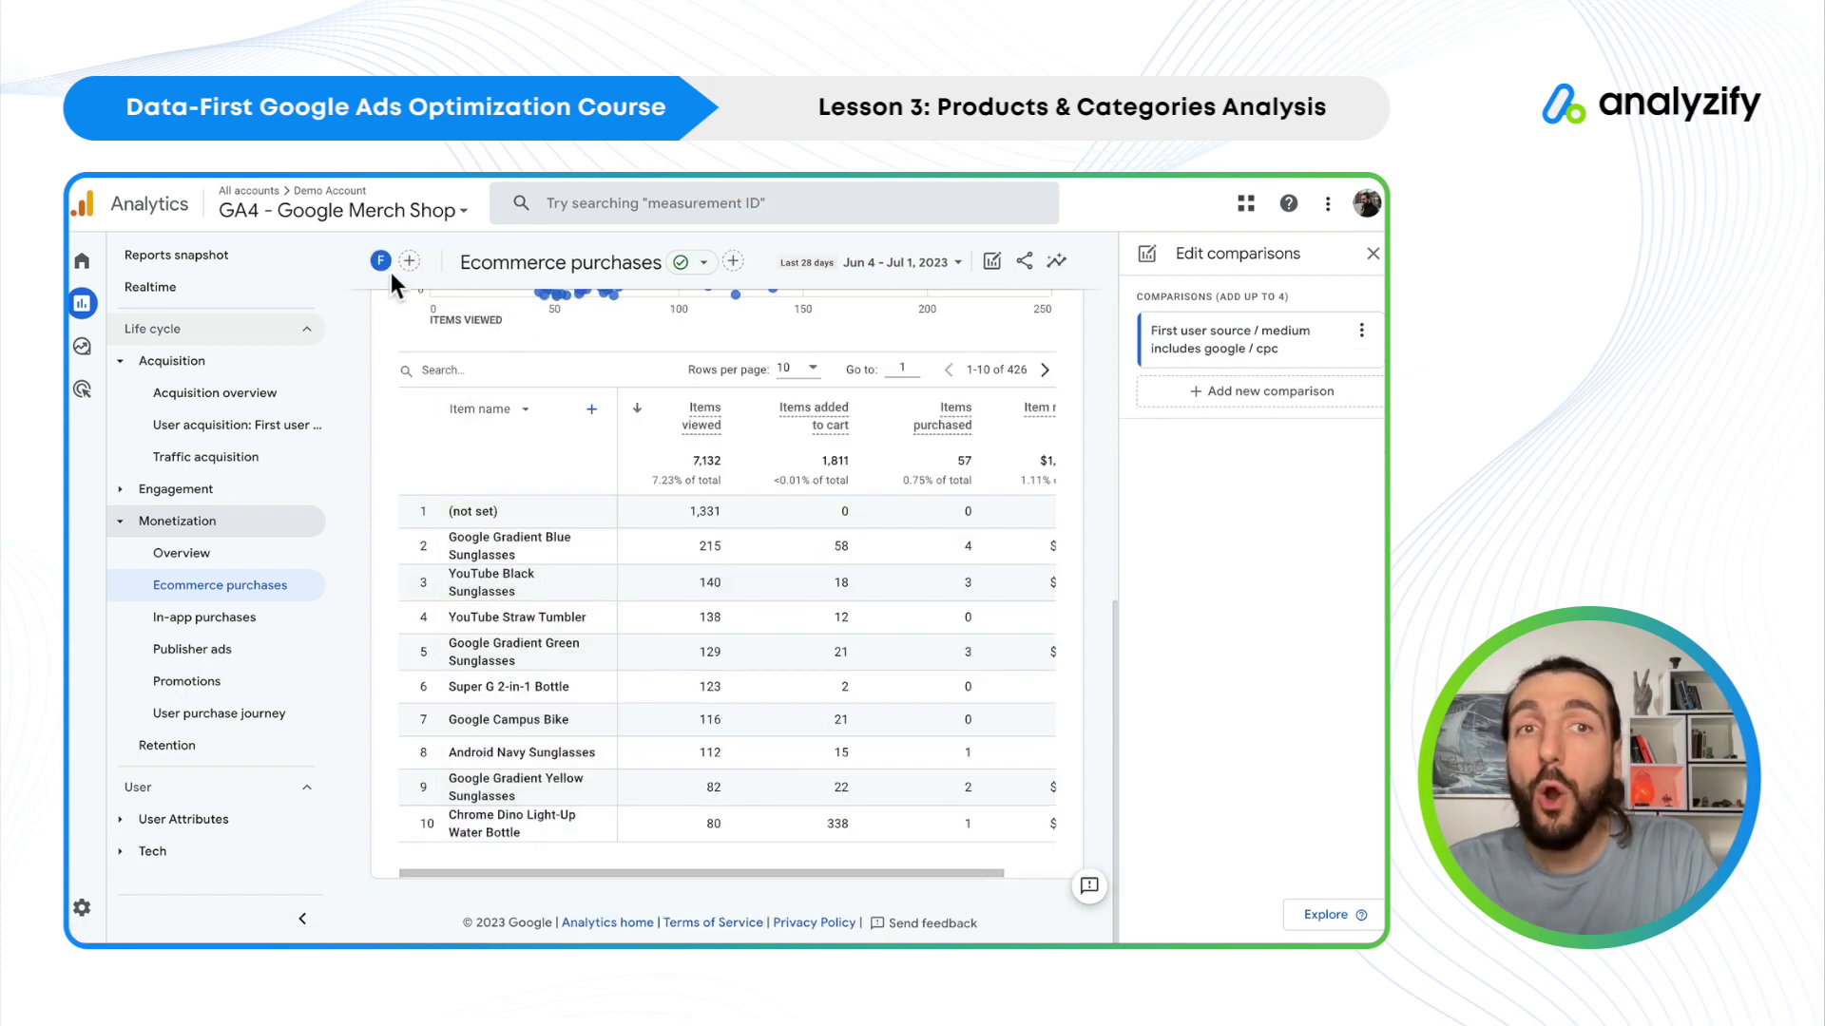
{"action": "mouse_move", "coordinate": [384, 265]}
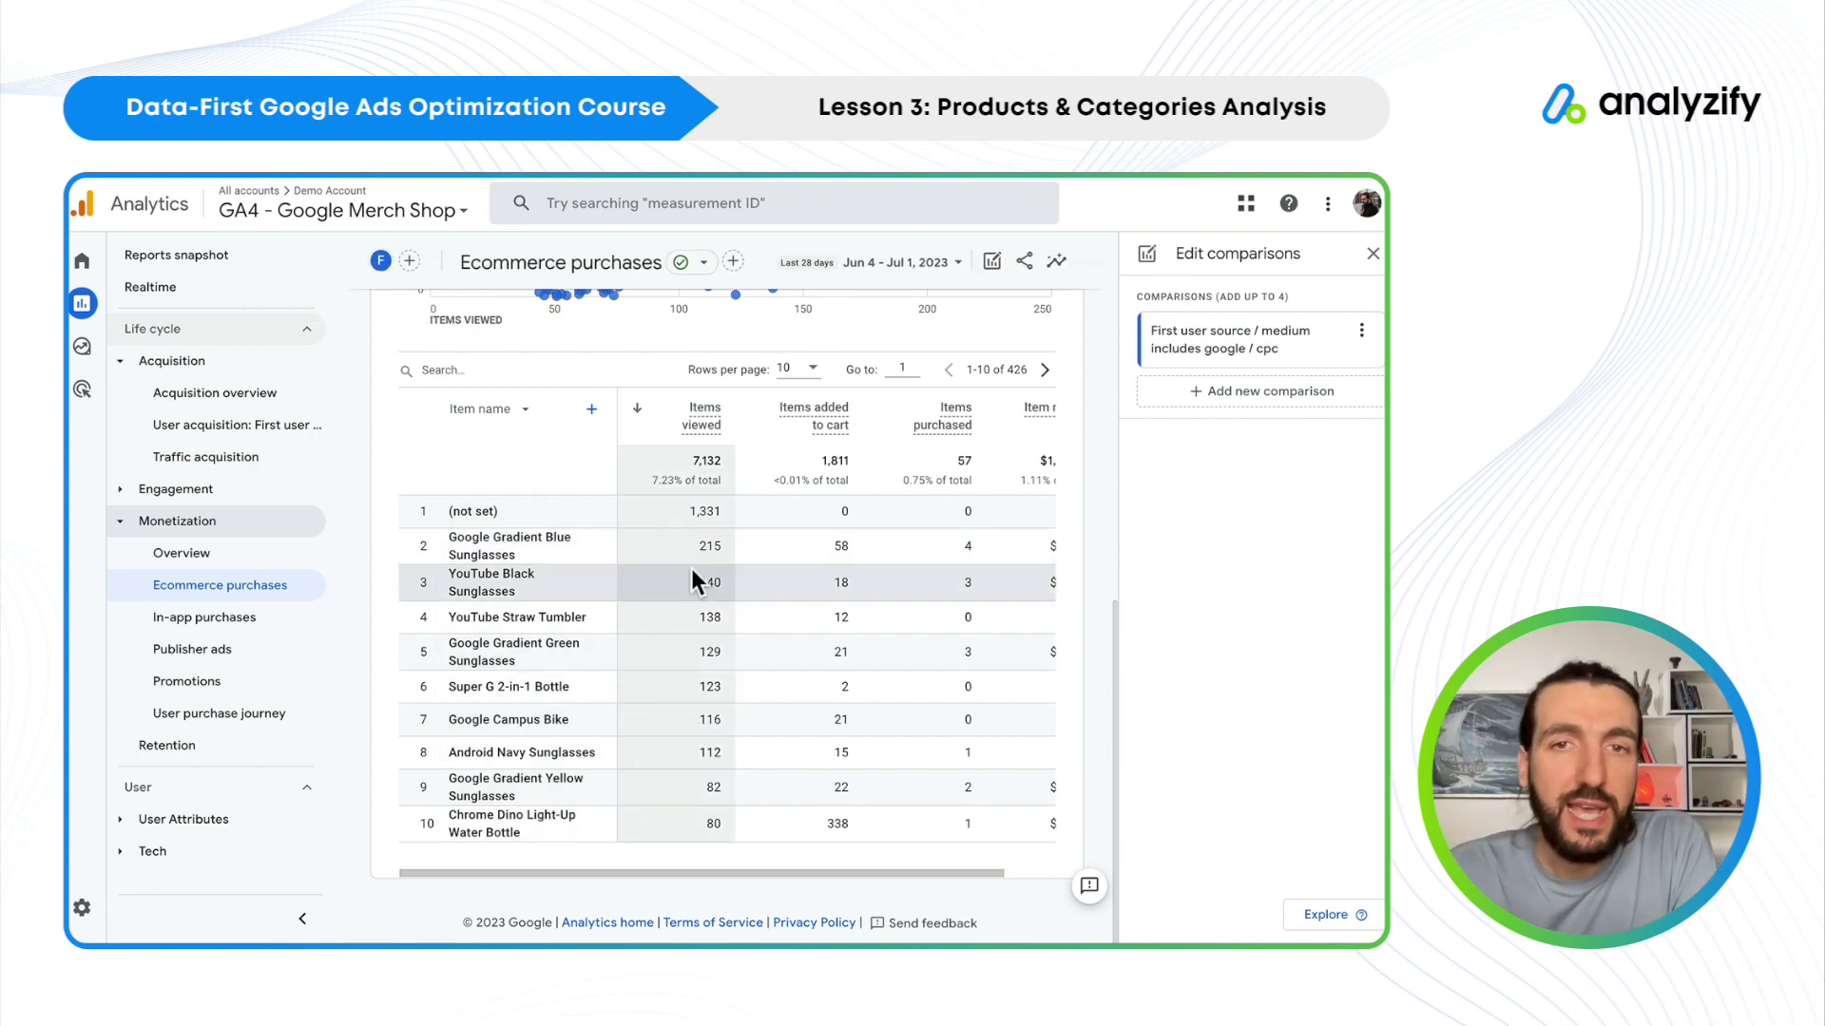
{"action": "left_click", "coordinate": [728, 543]}
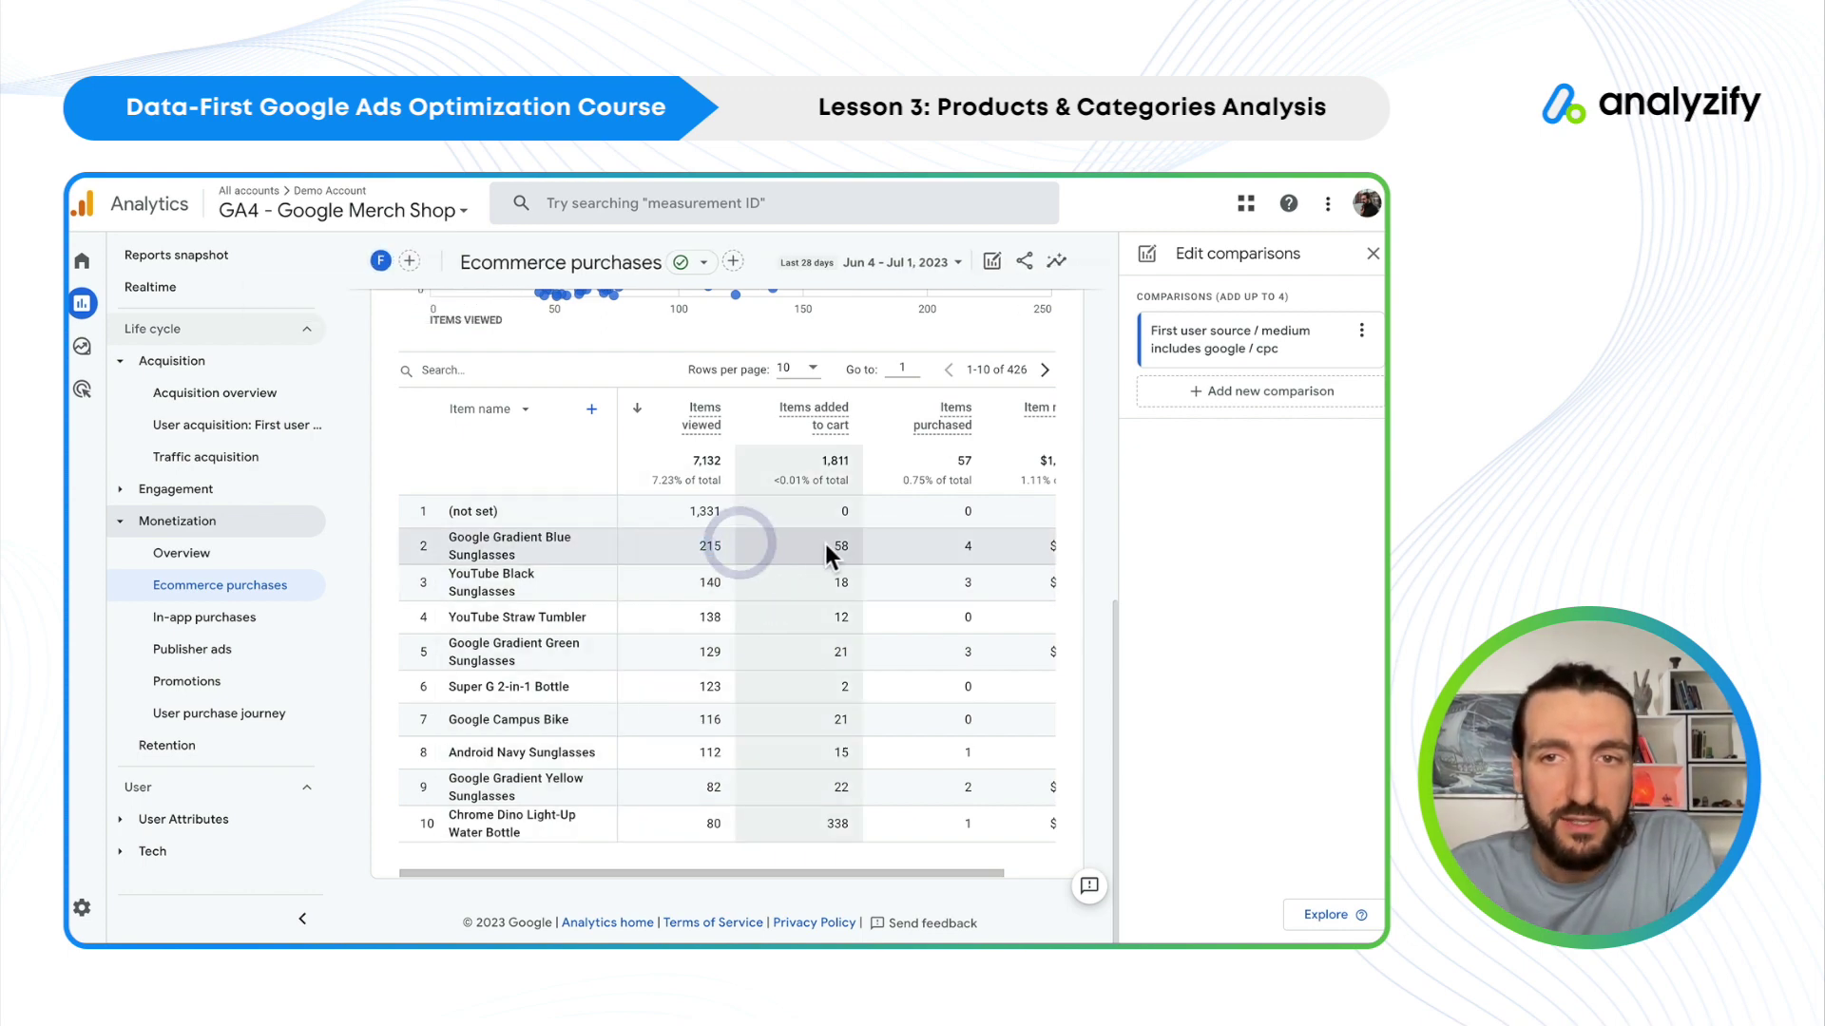
{"action": "left_click", "coordinate": [843, 545]}
{"action": "scroll", "coordinate": [978, 591], "scroll_direction": "right", "scroll_amount": 1}
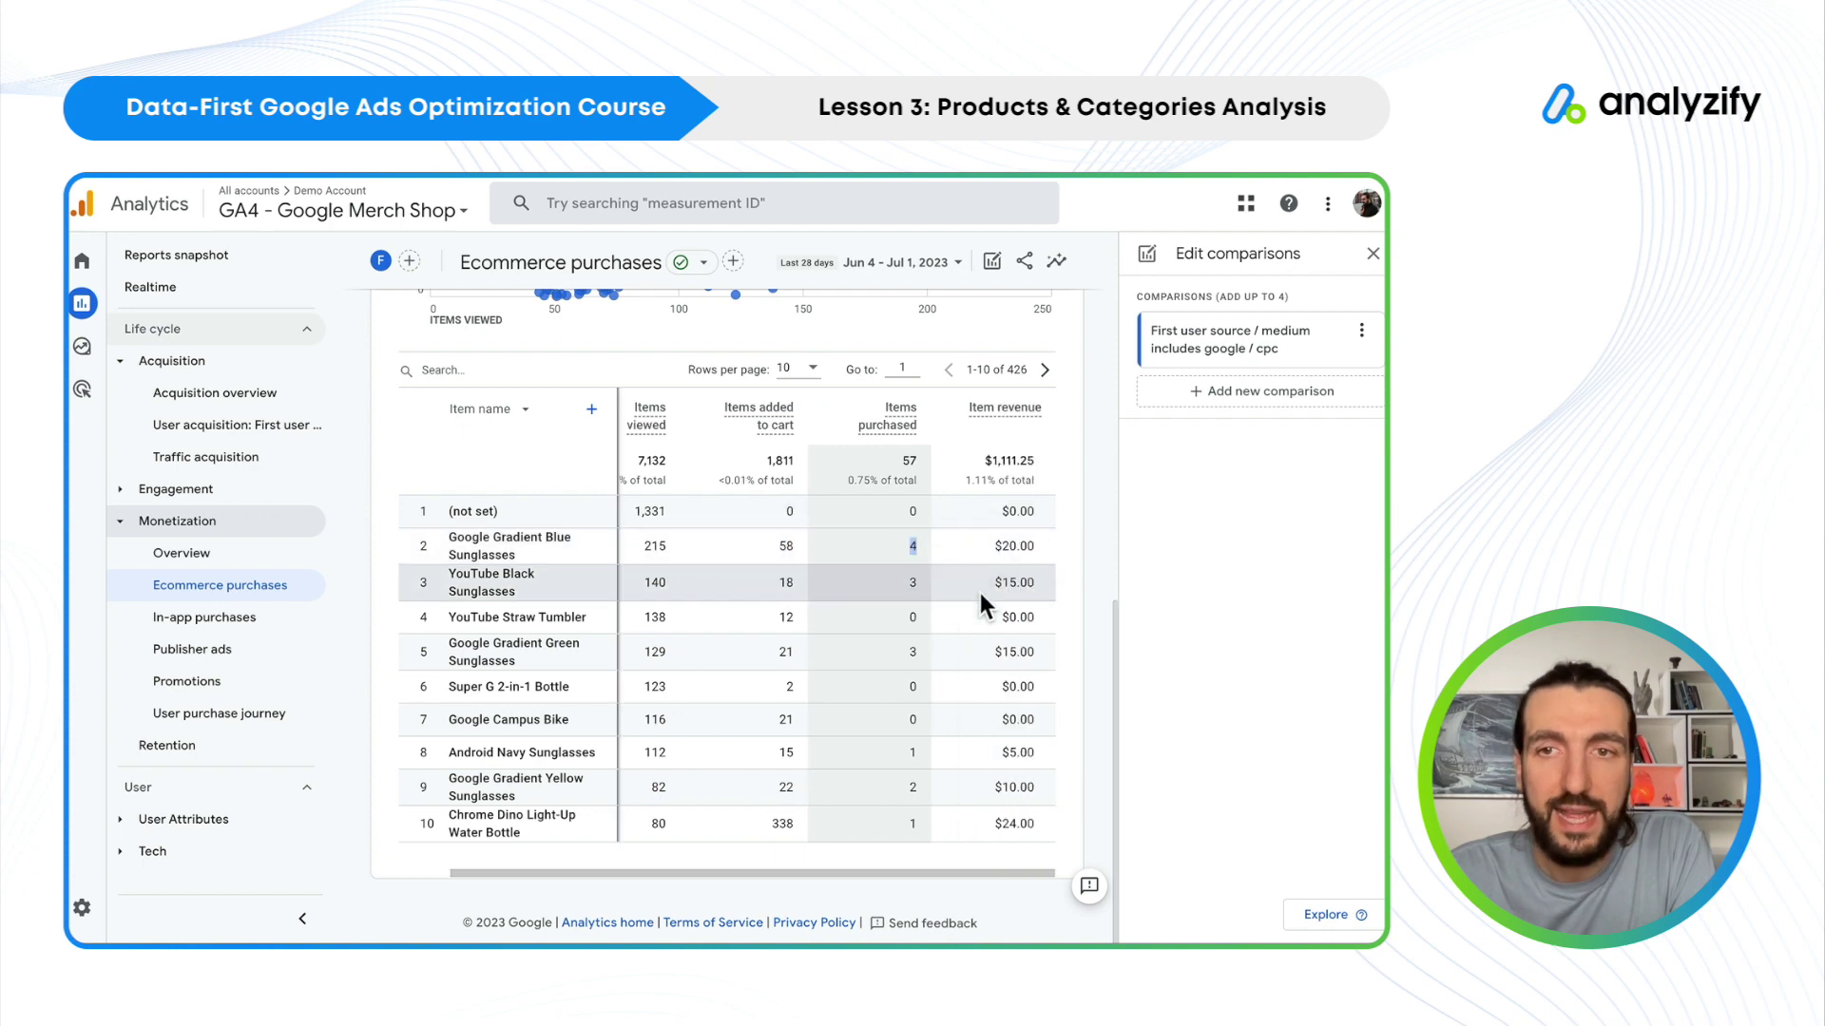
{"action": "triple_click", "coordinate": [1043, 551]}
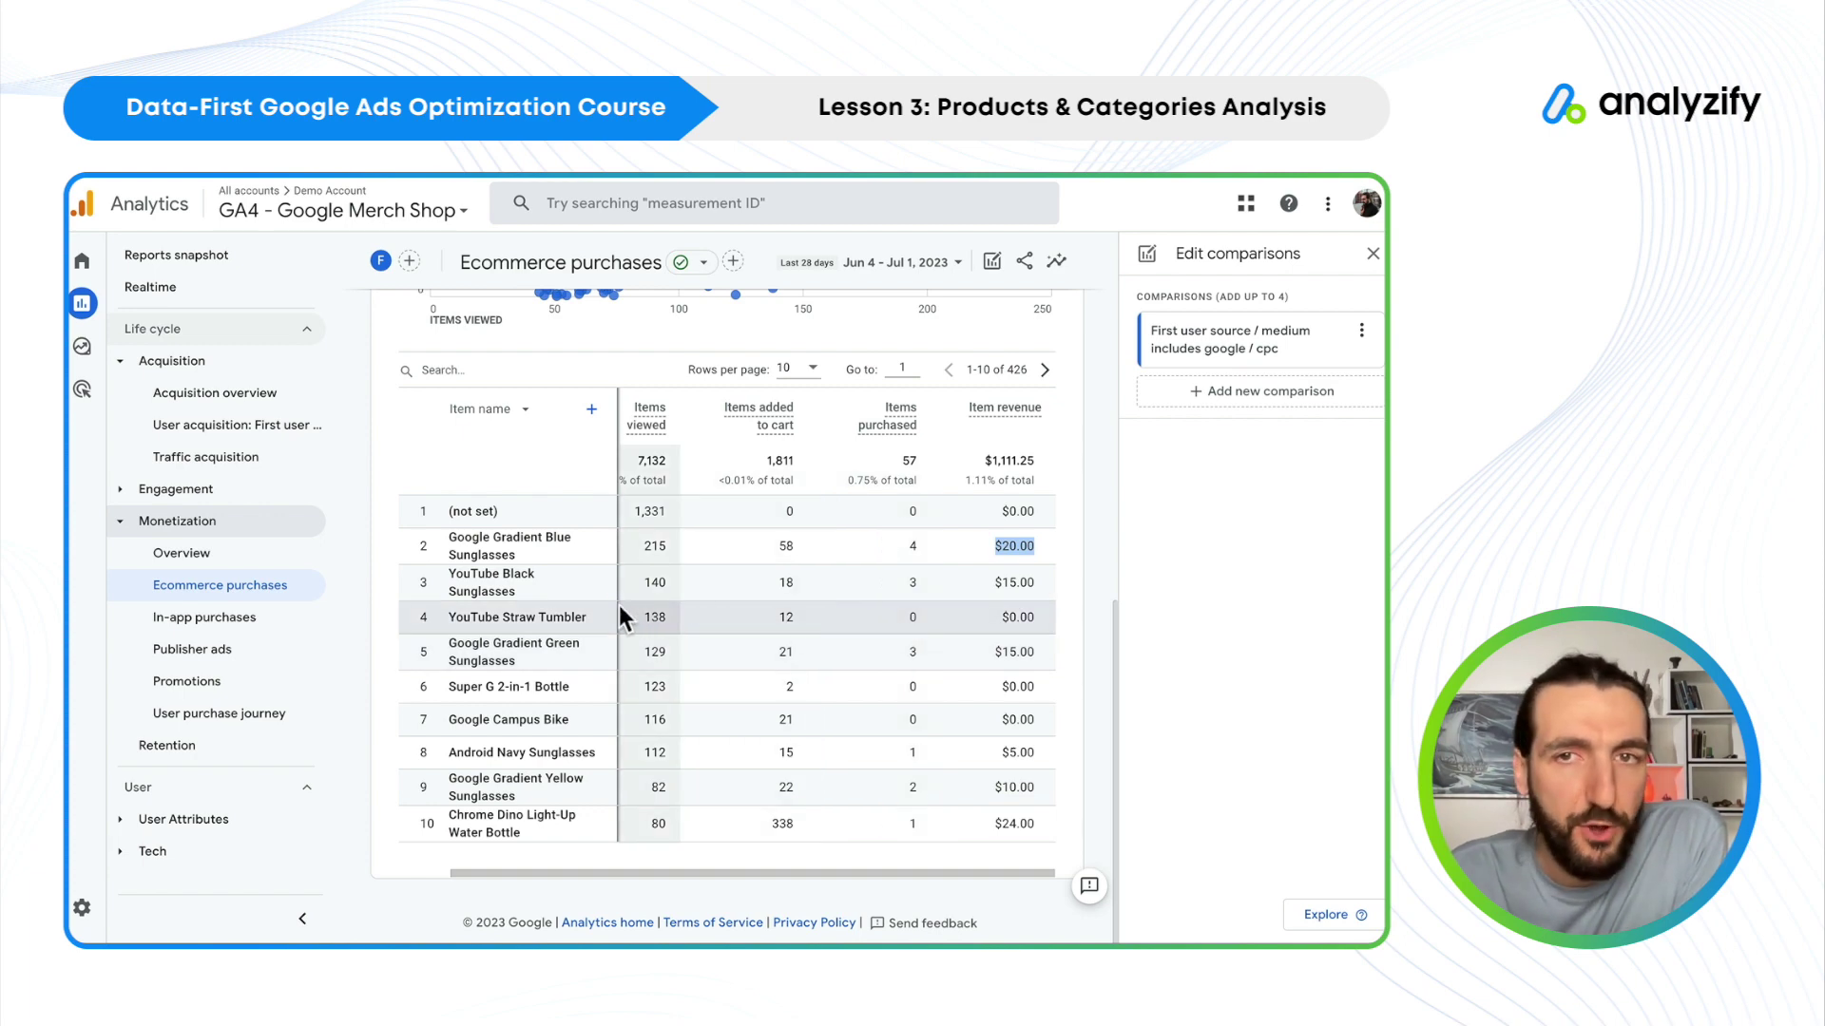
- Set the date range to Apr 1 – Jun 30, 2023 and highlight row 3's $75.00 item revenue
{"action": "left_click", "coordinate": [903, 264]}
{"action": "scroll", "coordinate": [843, 459], "scroll_direction": "up", "scroll_amount": 1}
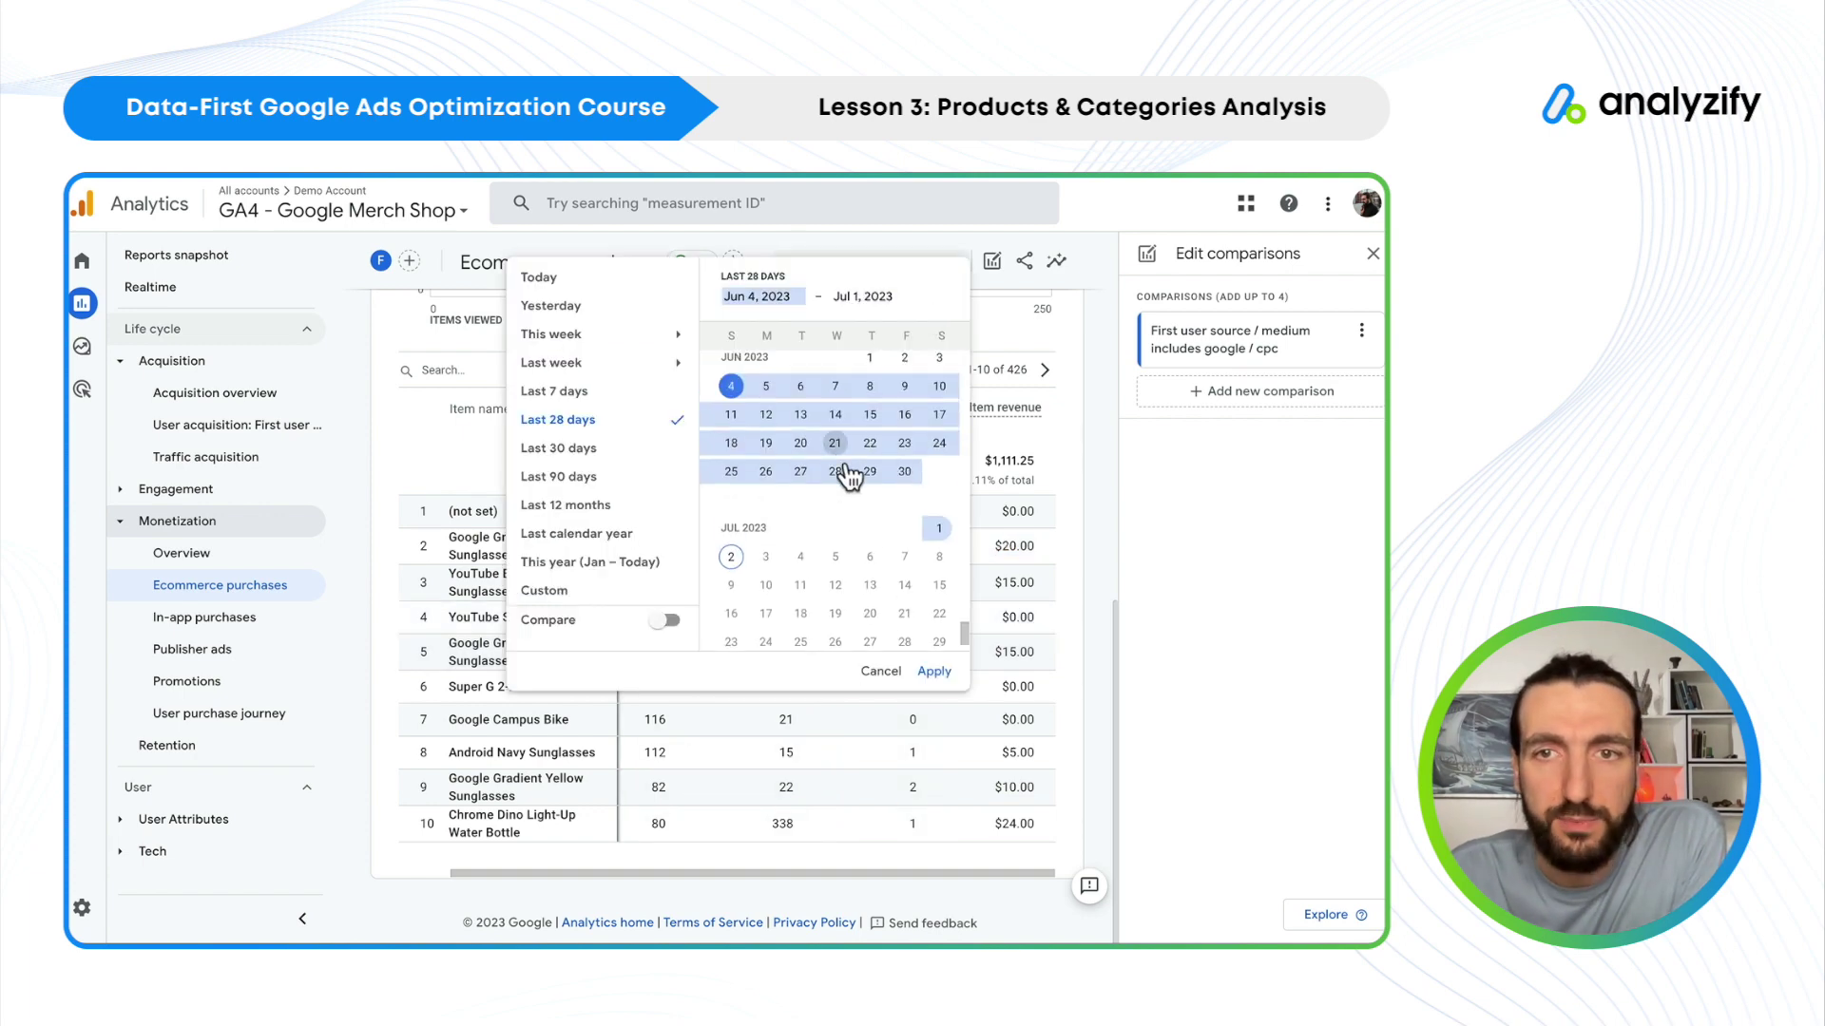
{"action": "left_click", "coordinate": [904, 476]}
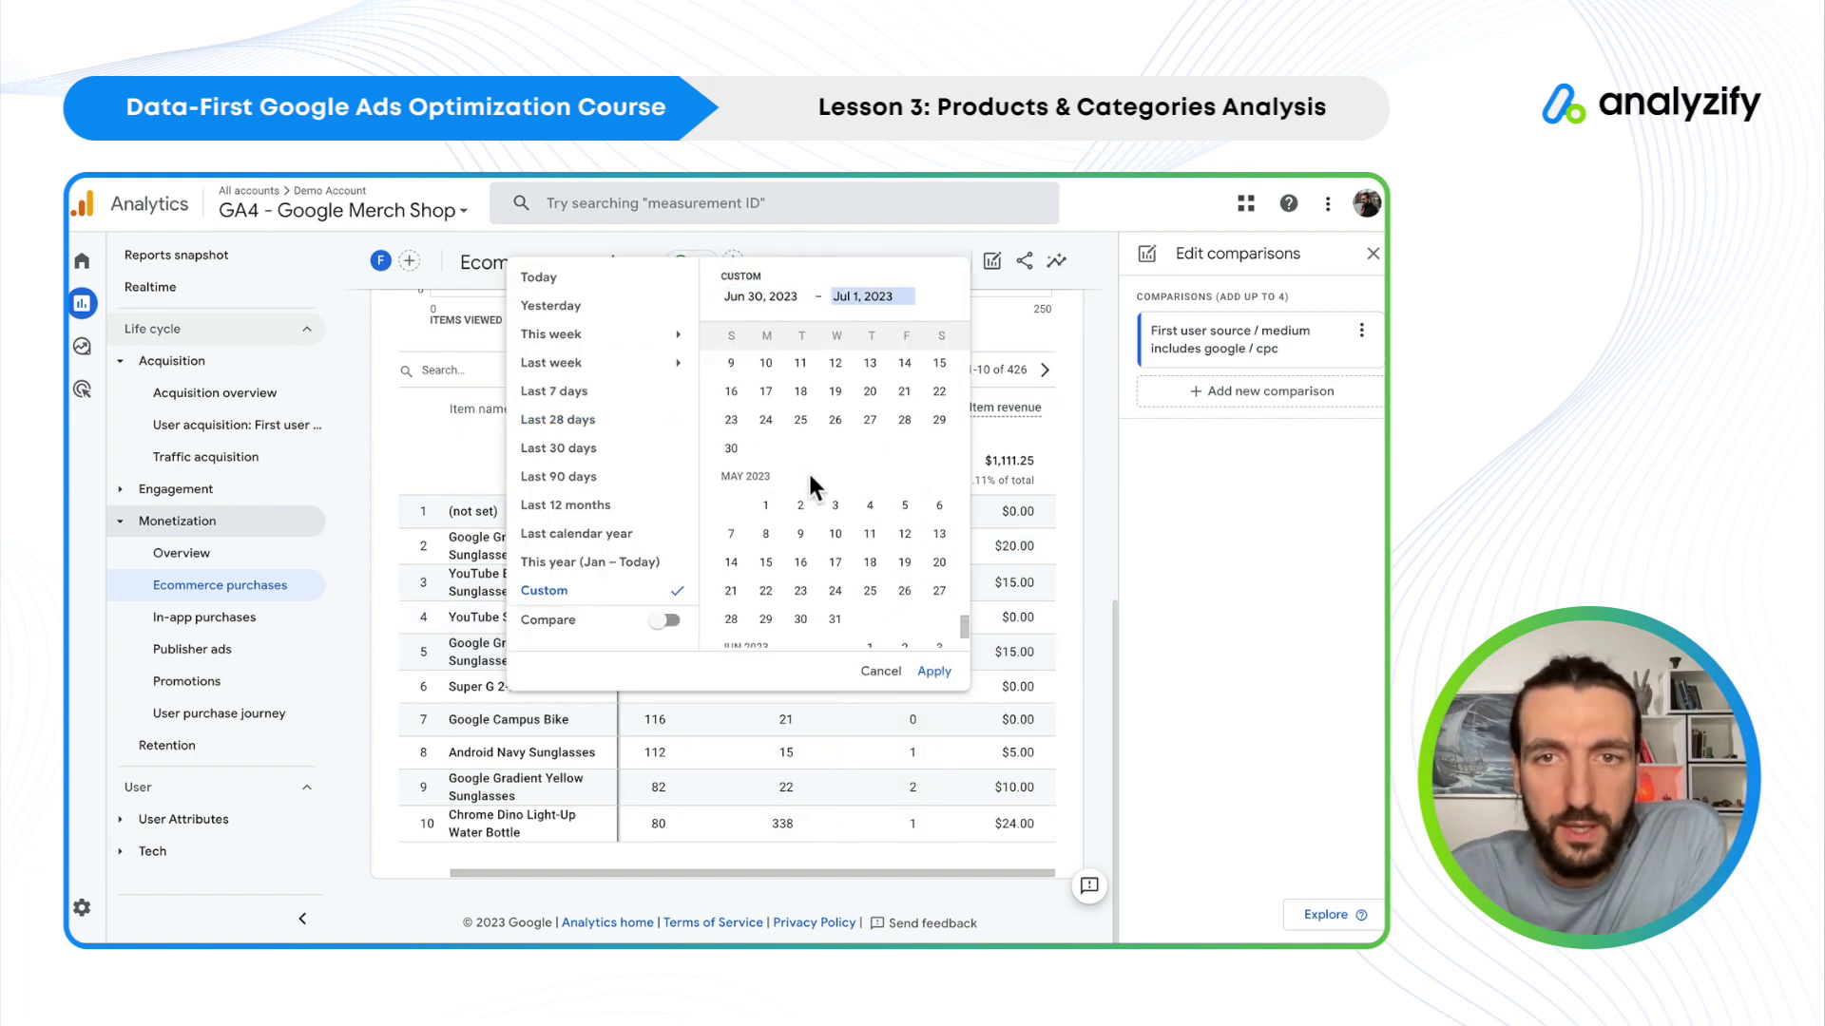
{"action": "scroll", "coordinate": [932, 411], "scroll_direction": "up", "scroll_amount": 2}
{"action": "left_click", "coordinate": [937, 406]}
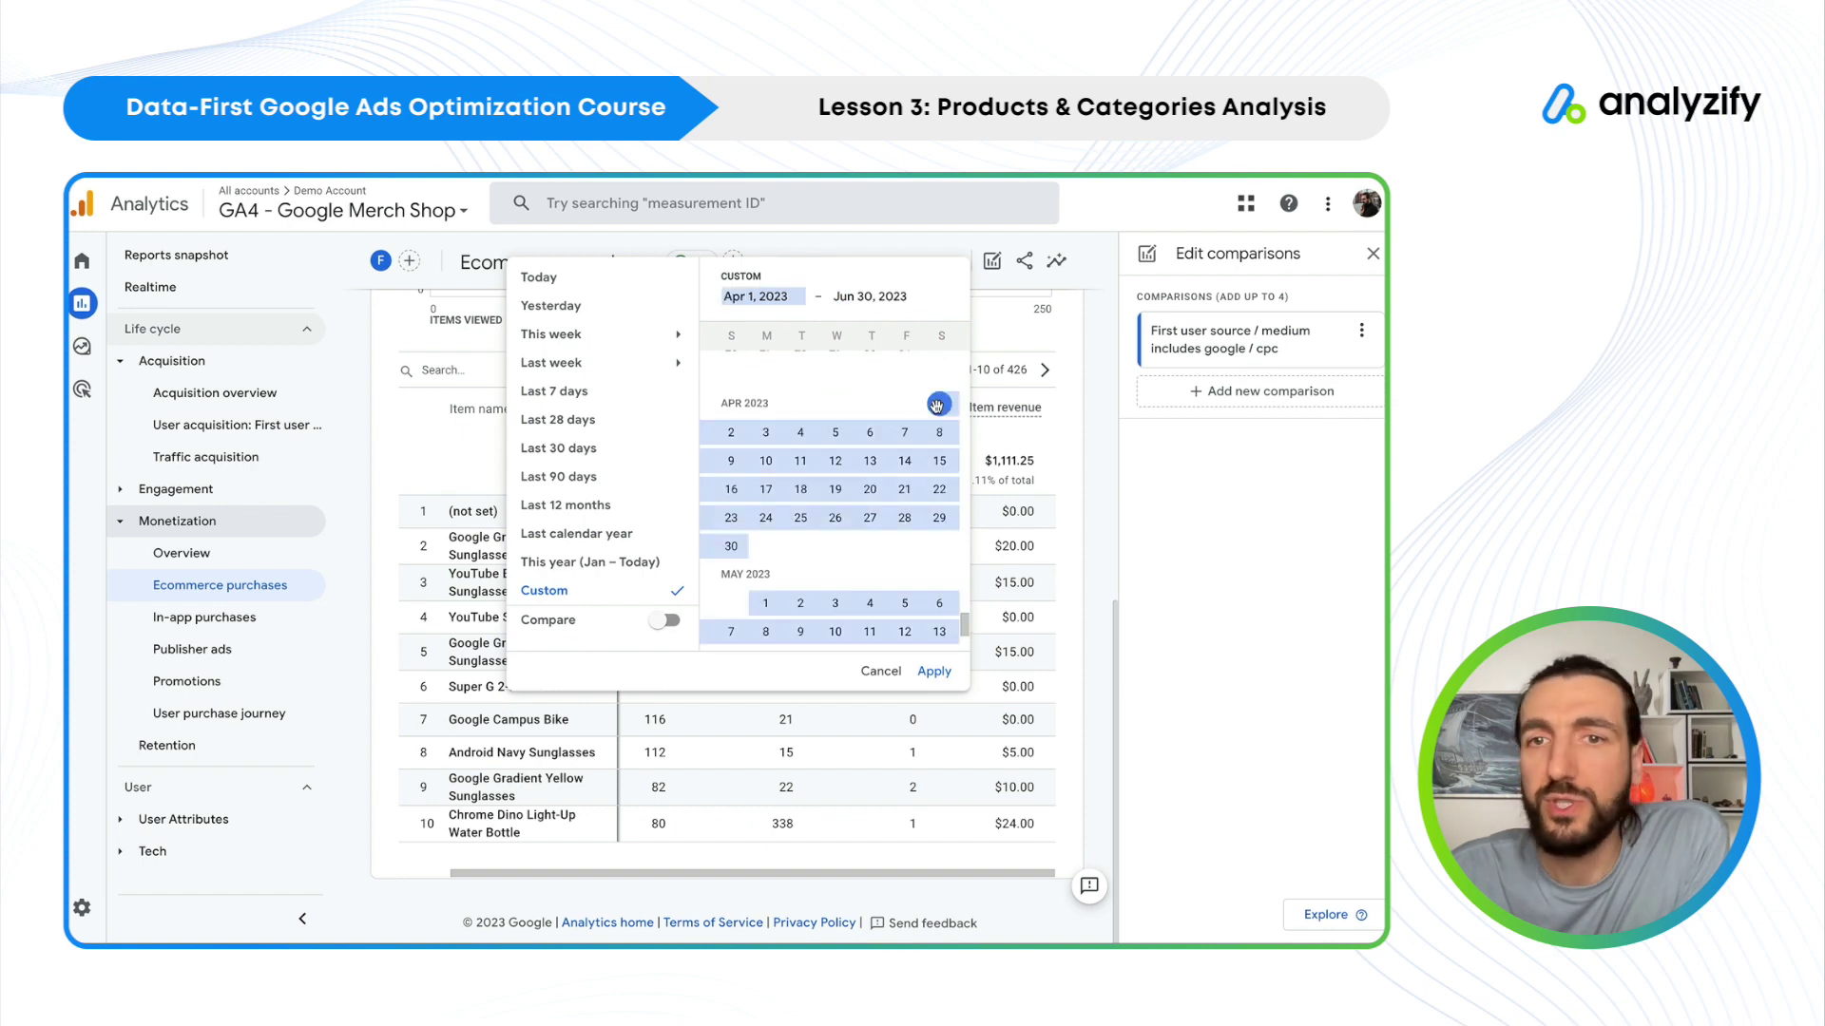
{"action": "left_click", "coordinate": [942, 671]}
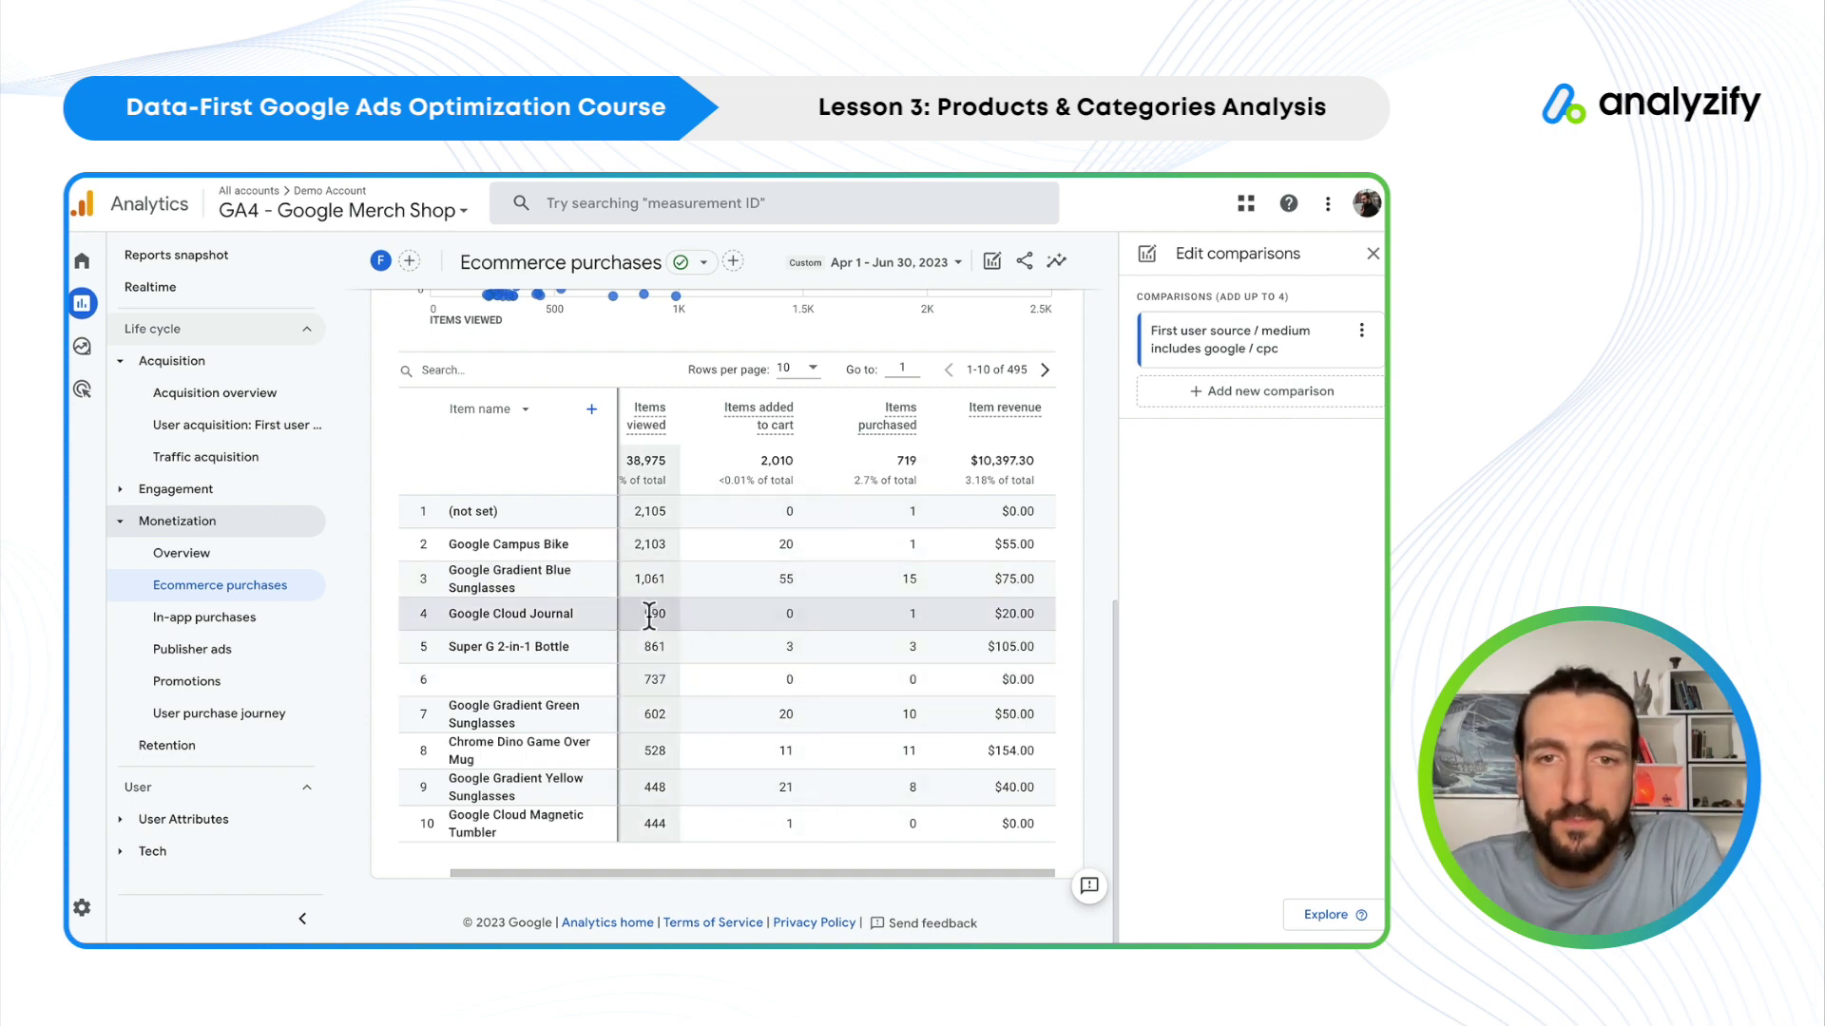
{"action": "left_click", "coordinate": [921, 613]}
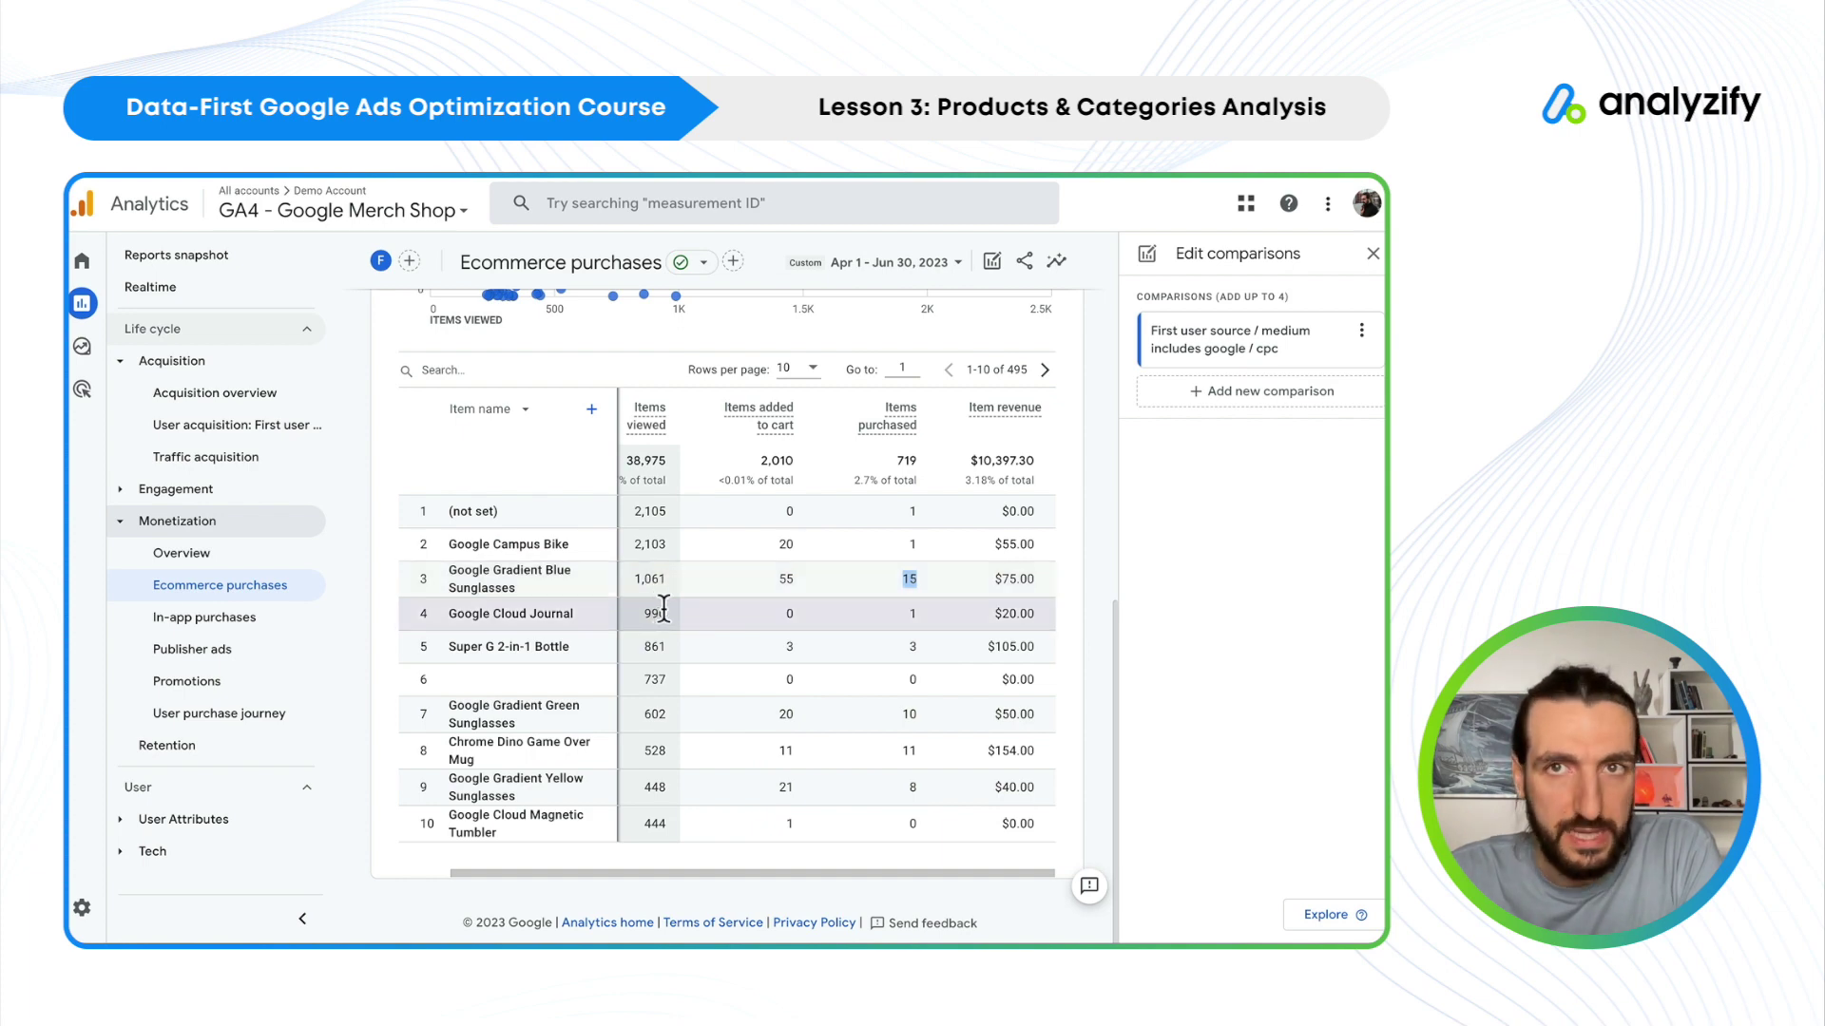
{"action": "left_click_drag", "start_coordinate": [993, 578], "coordinate": [1020, 613]}
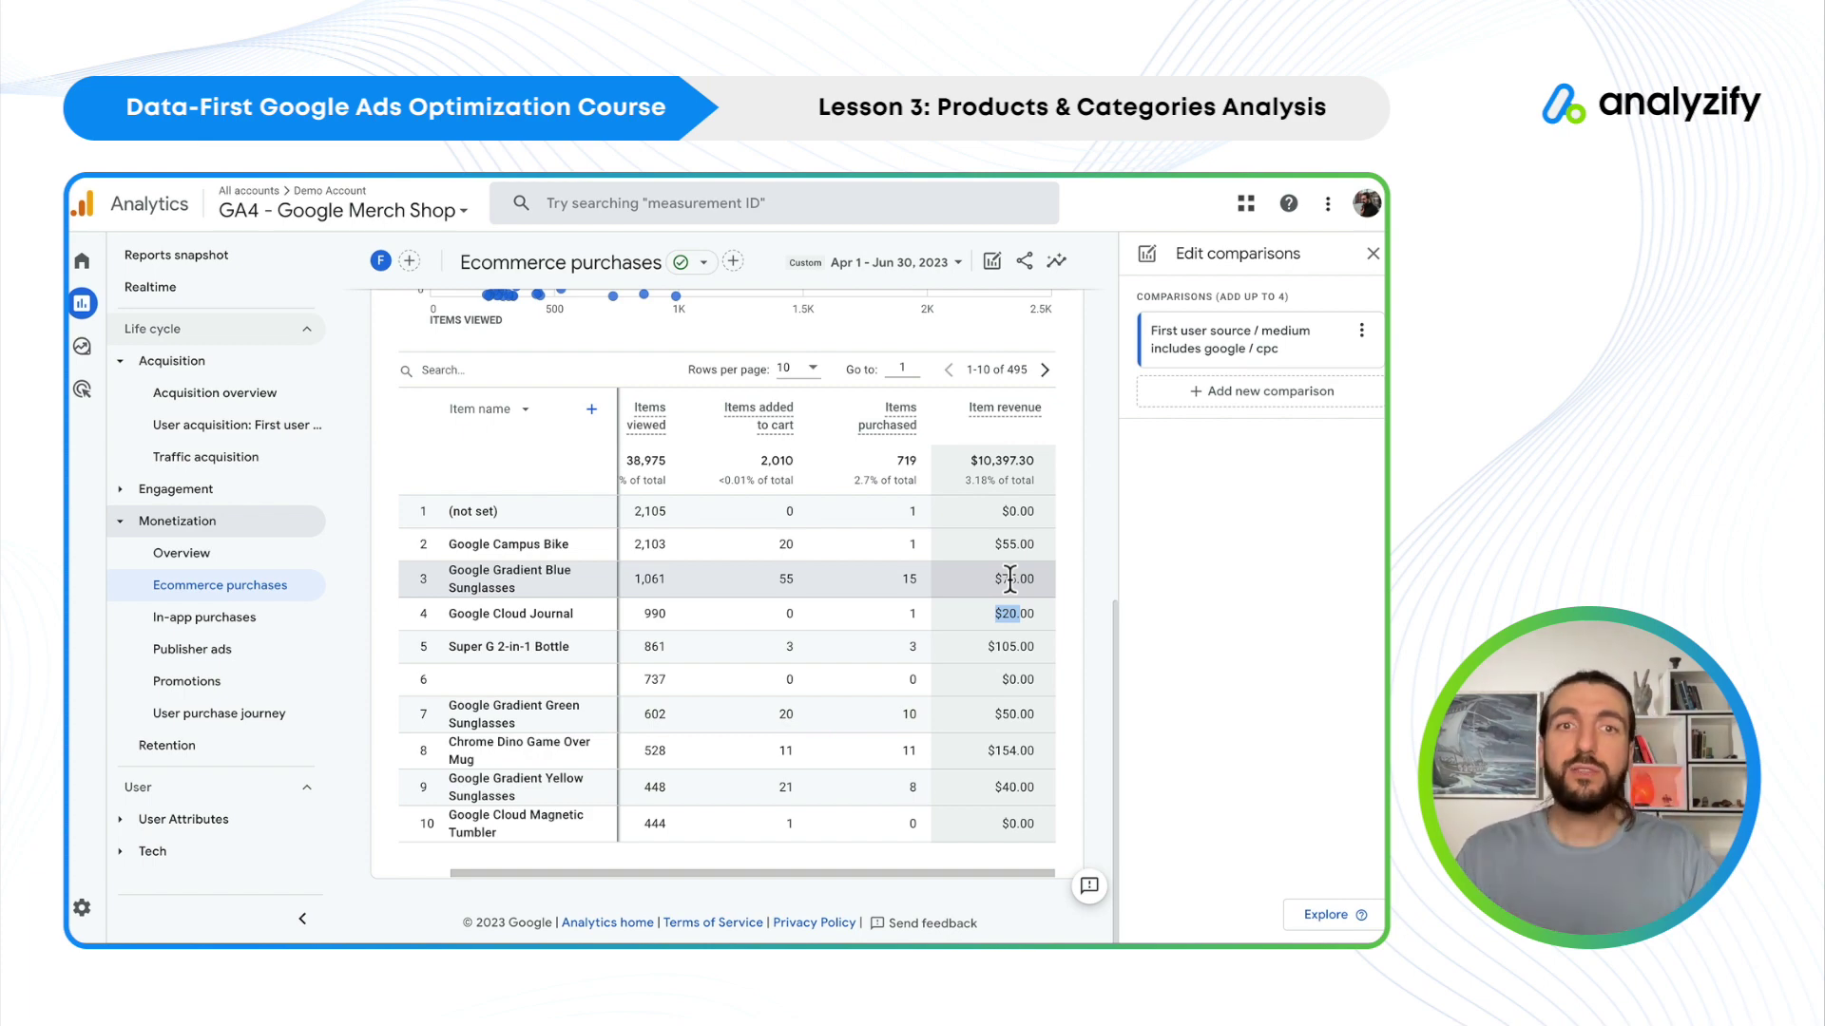
- Switch the rows to Item category and highlight Drinkware's 5,611 items viewed and $53.00 revenue
{"action": "left_click", "coordinate": [485, 409]}
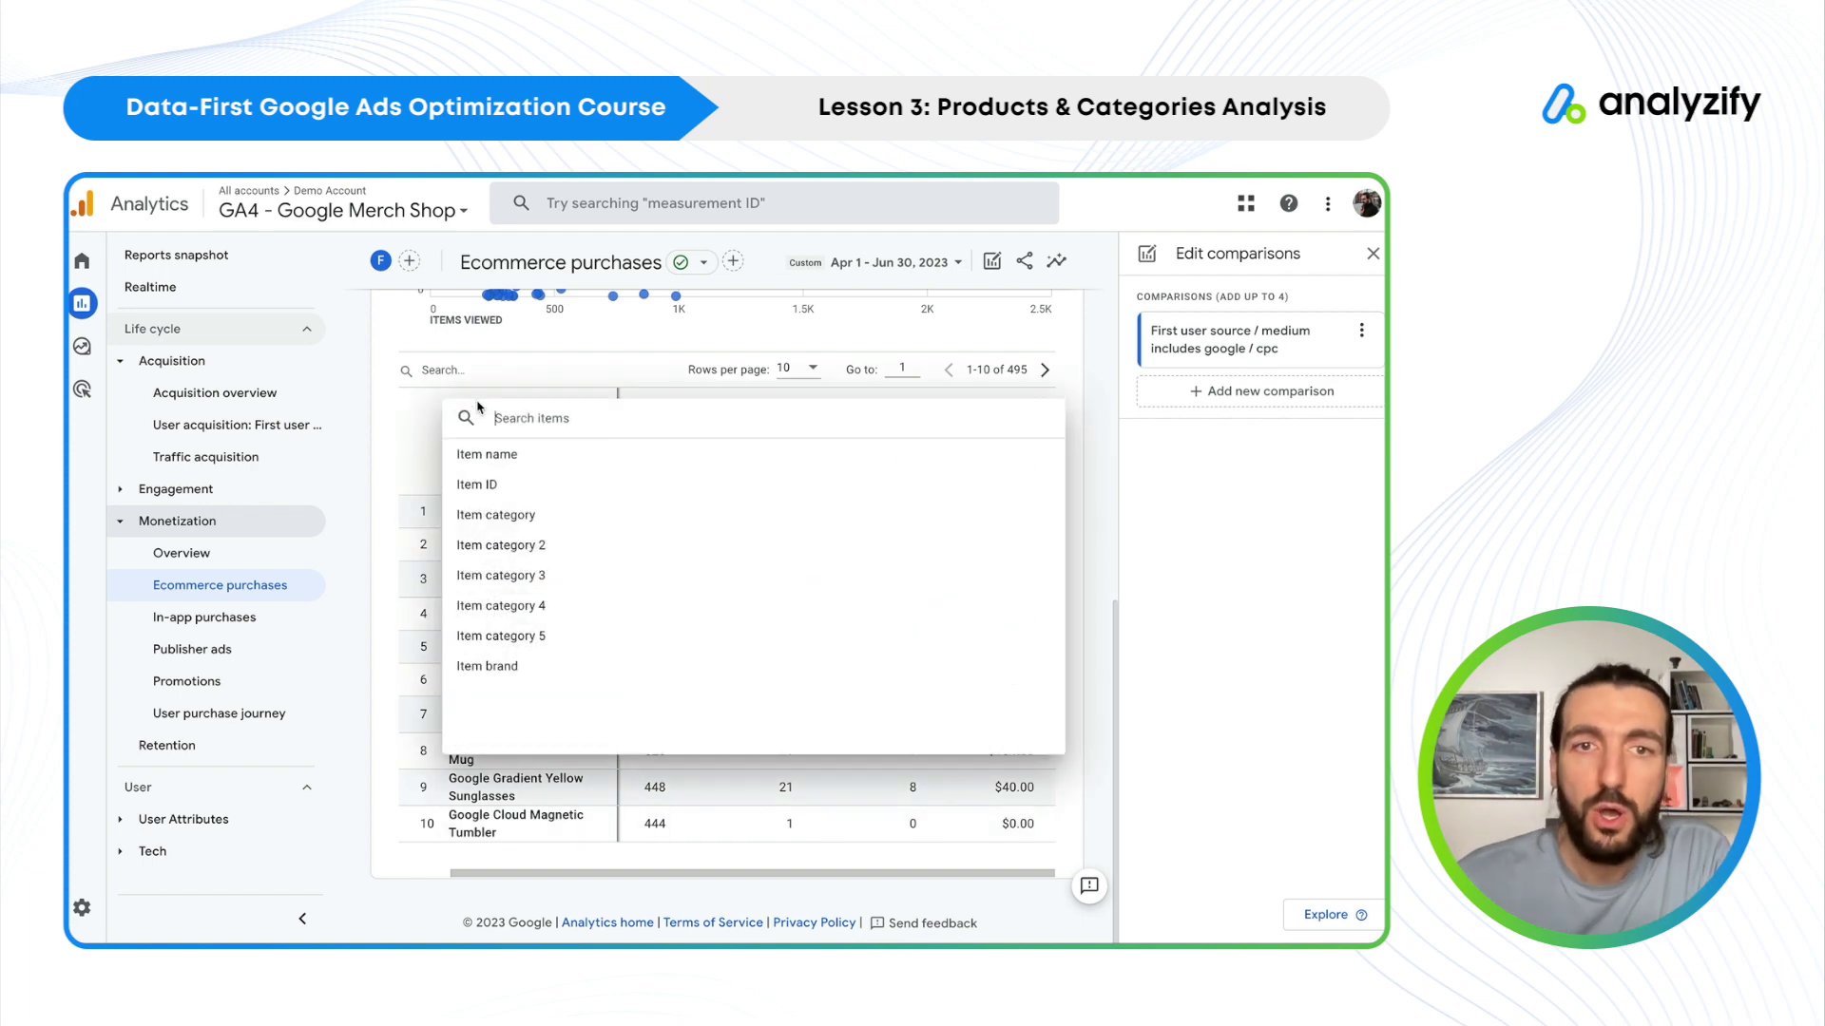
{"action": "left_click", "coordinate": [503, 514]}
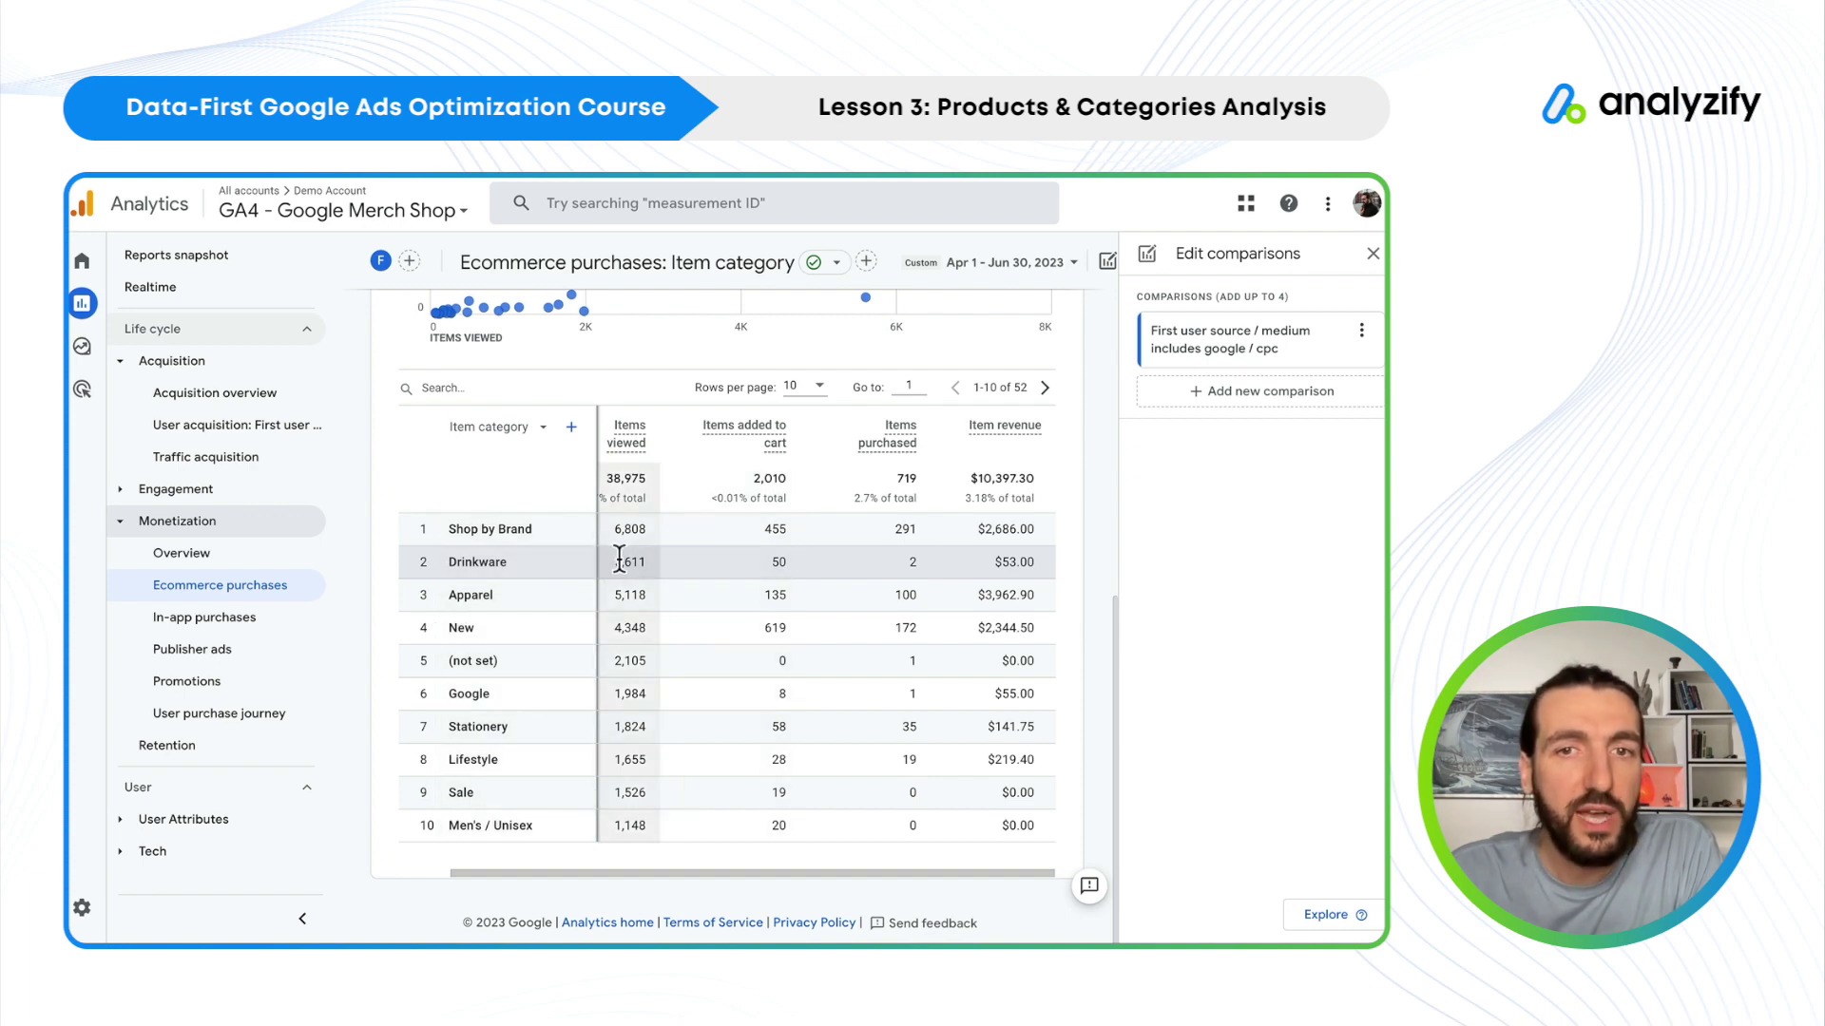
{"action": "left_click_drag", "start_coordinate": [648, 561], "coordinate": [624, 560]}
{"action": "left_click", "coordinate": [766, 561]}
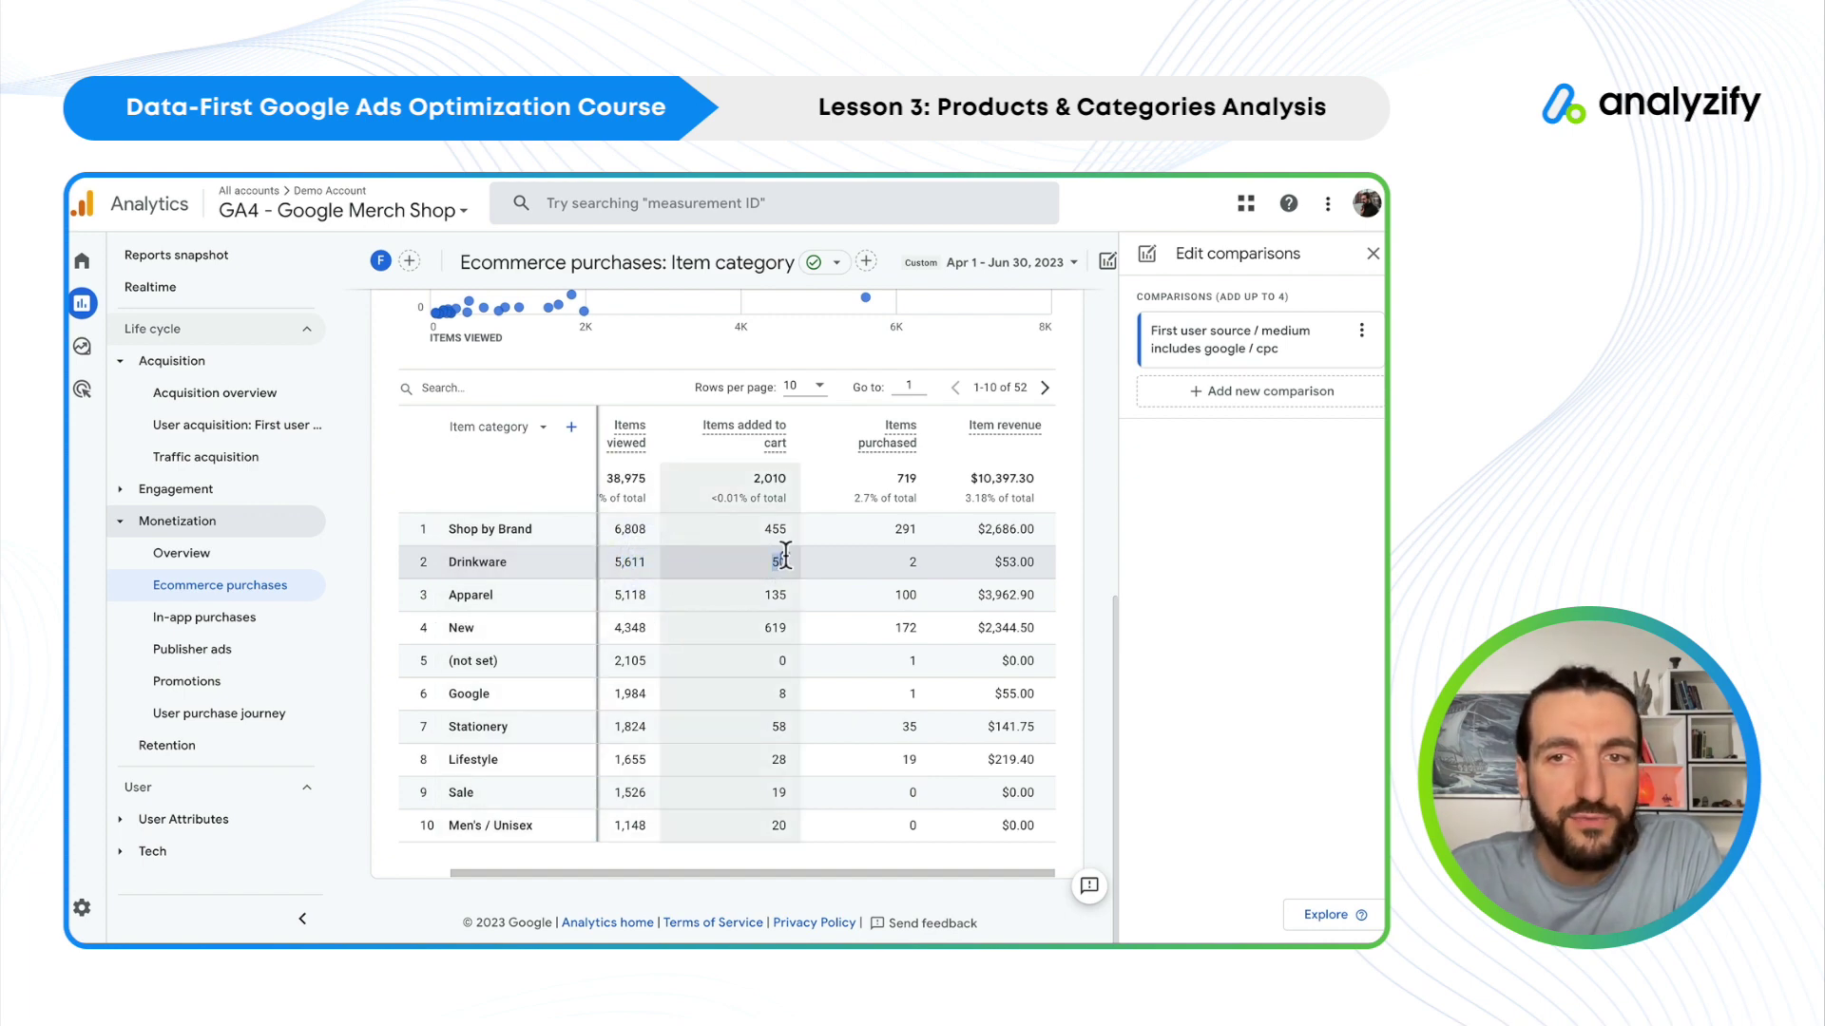
{"action": "left_click_drag", "start_coordinate": [983, 564], "coordinate": [1039, 564]}
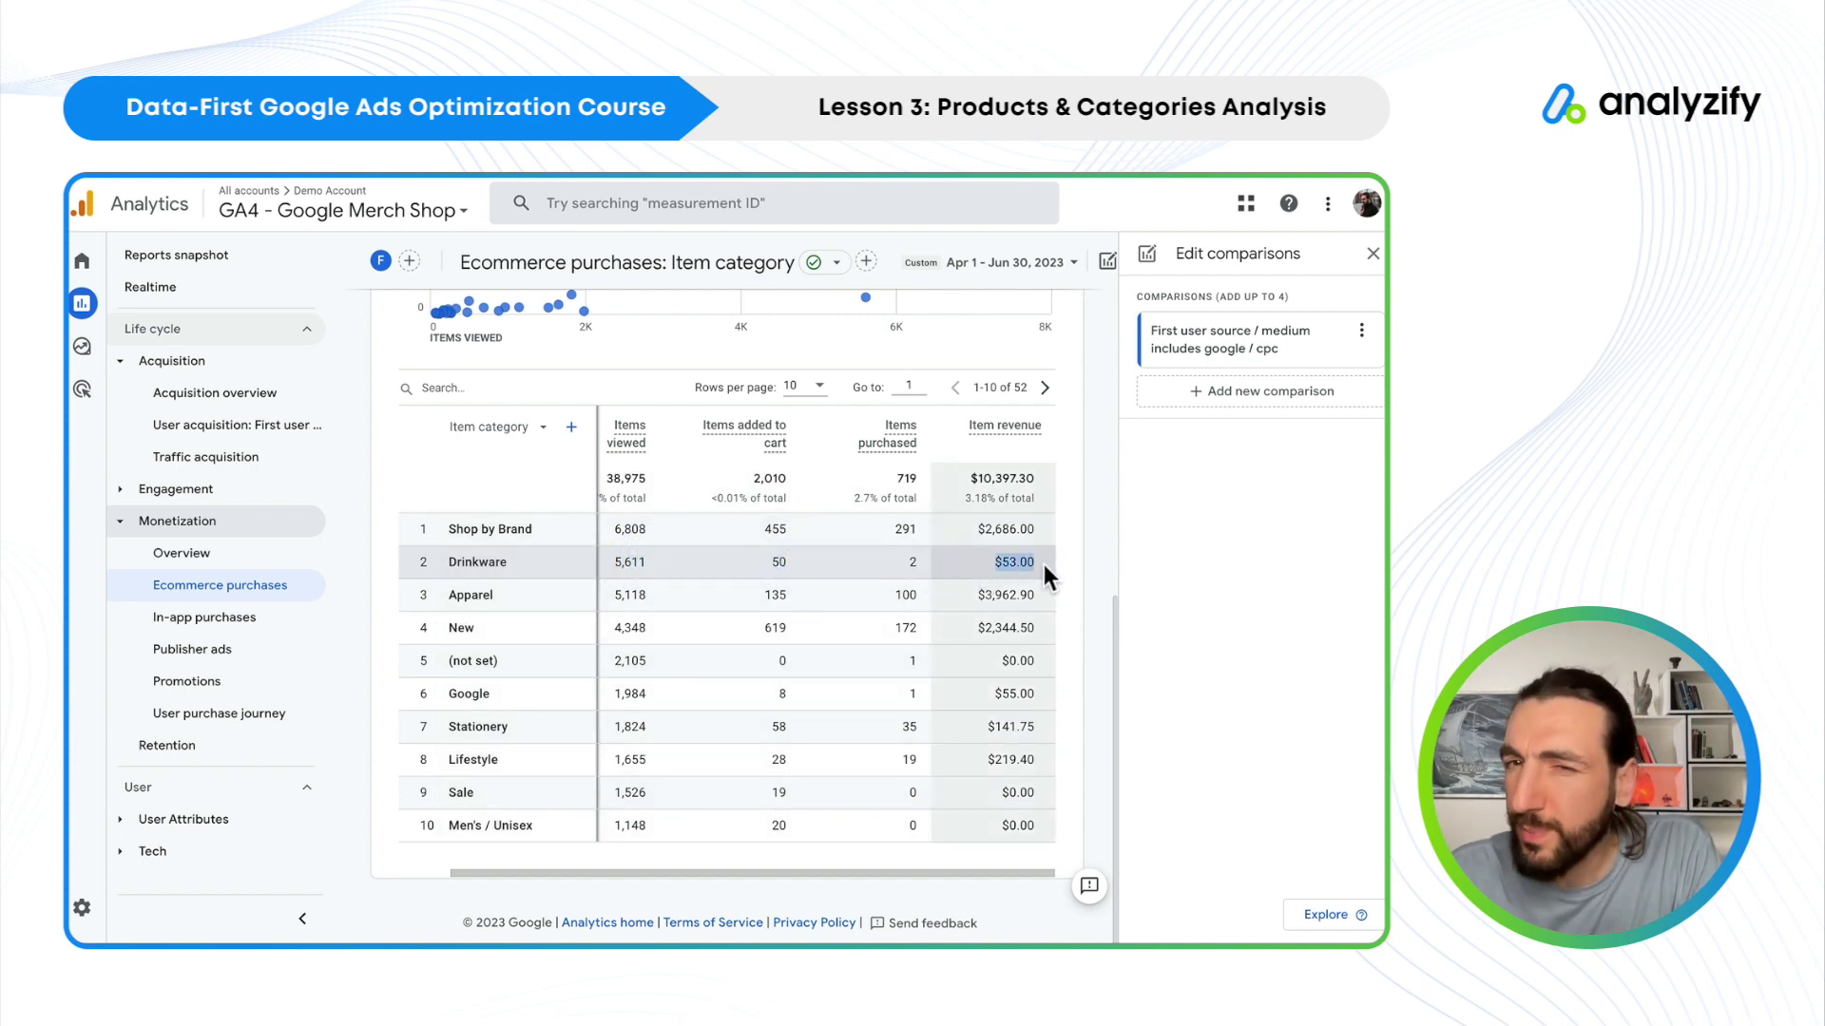
{"action": "left_click_drag", "start_coordinate": [612, 562], "coordinate": [655, 565]}
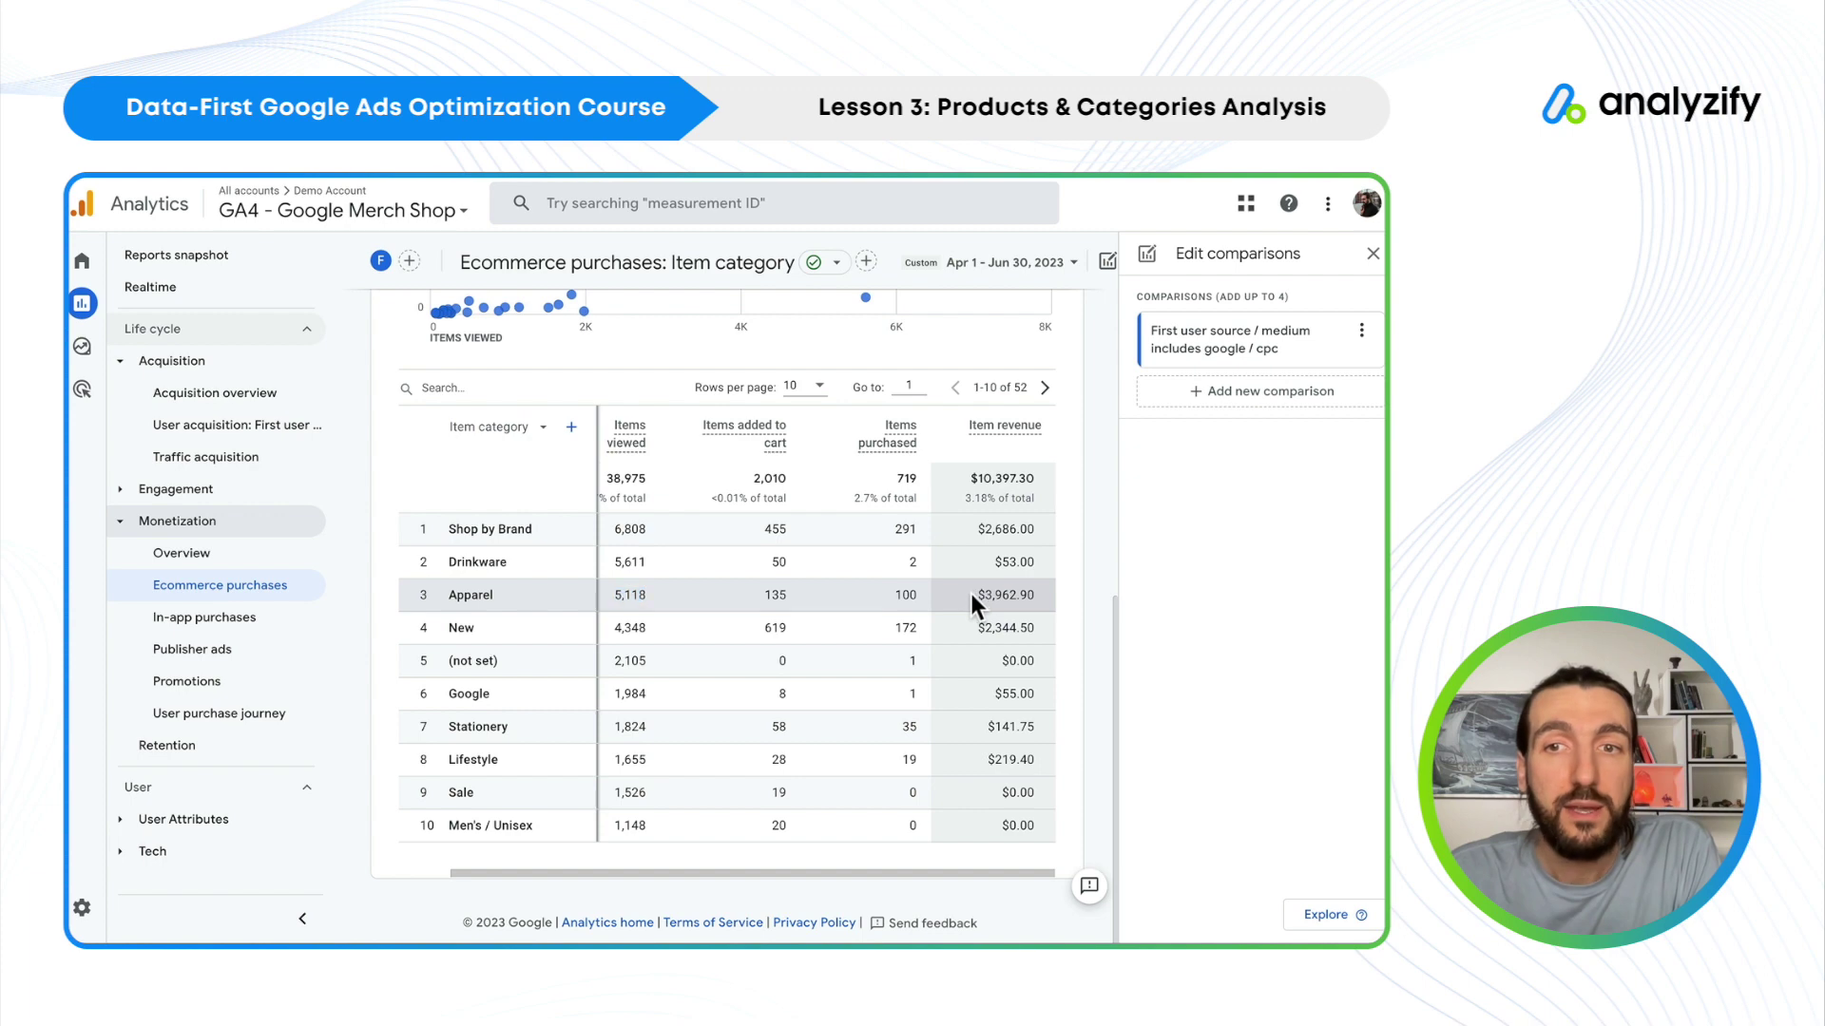
{"action": "left_click_drag", "start_coordinate": [976, 595], "coordinate": [1033, 596]}
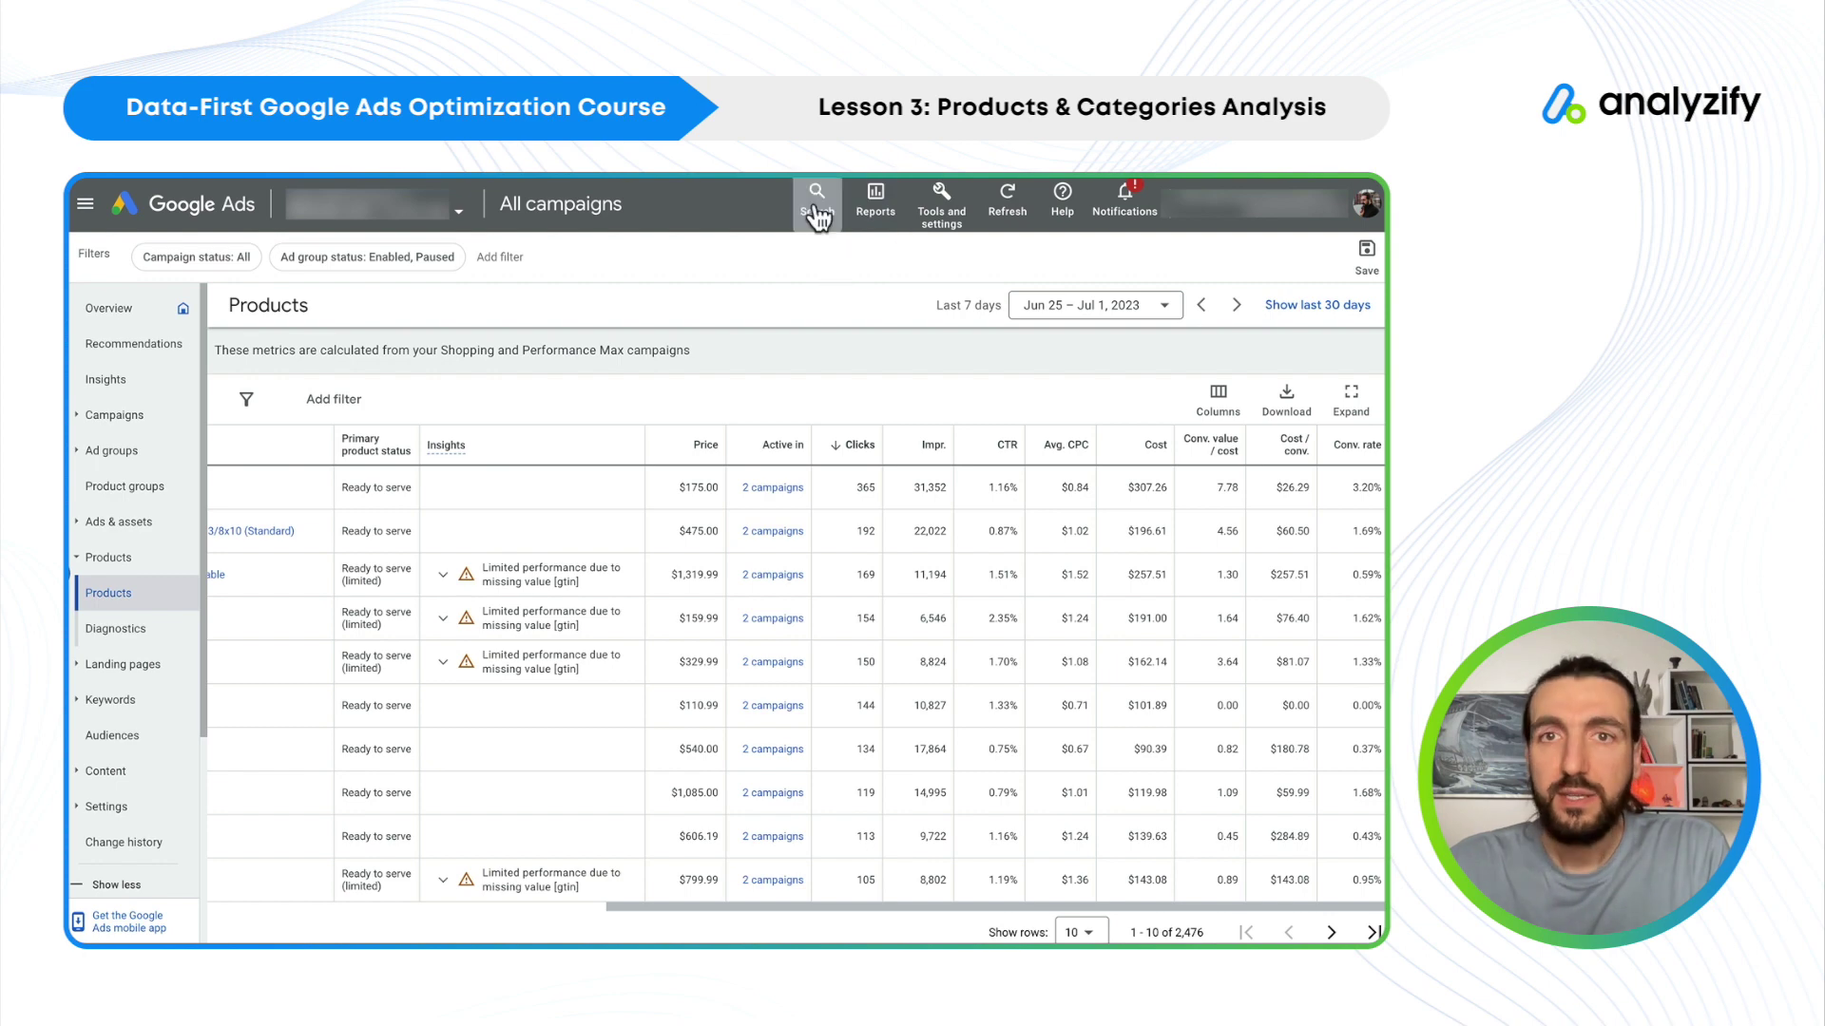
- Search Google Ads for 'product' and go to the Products report
{"action": "left_click", "coordinate": [817, 215]}
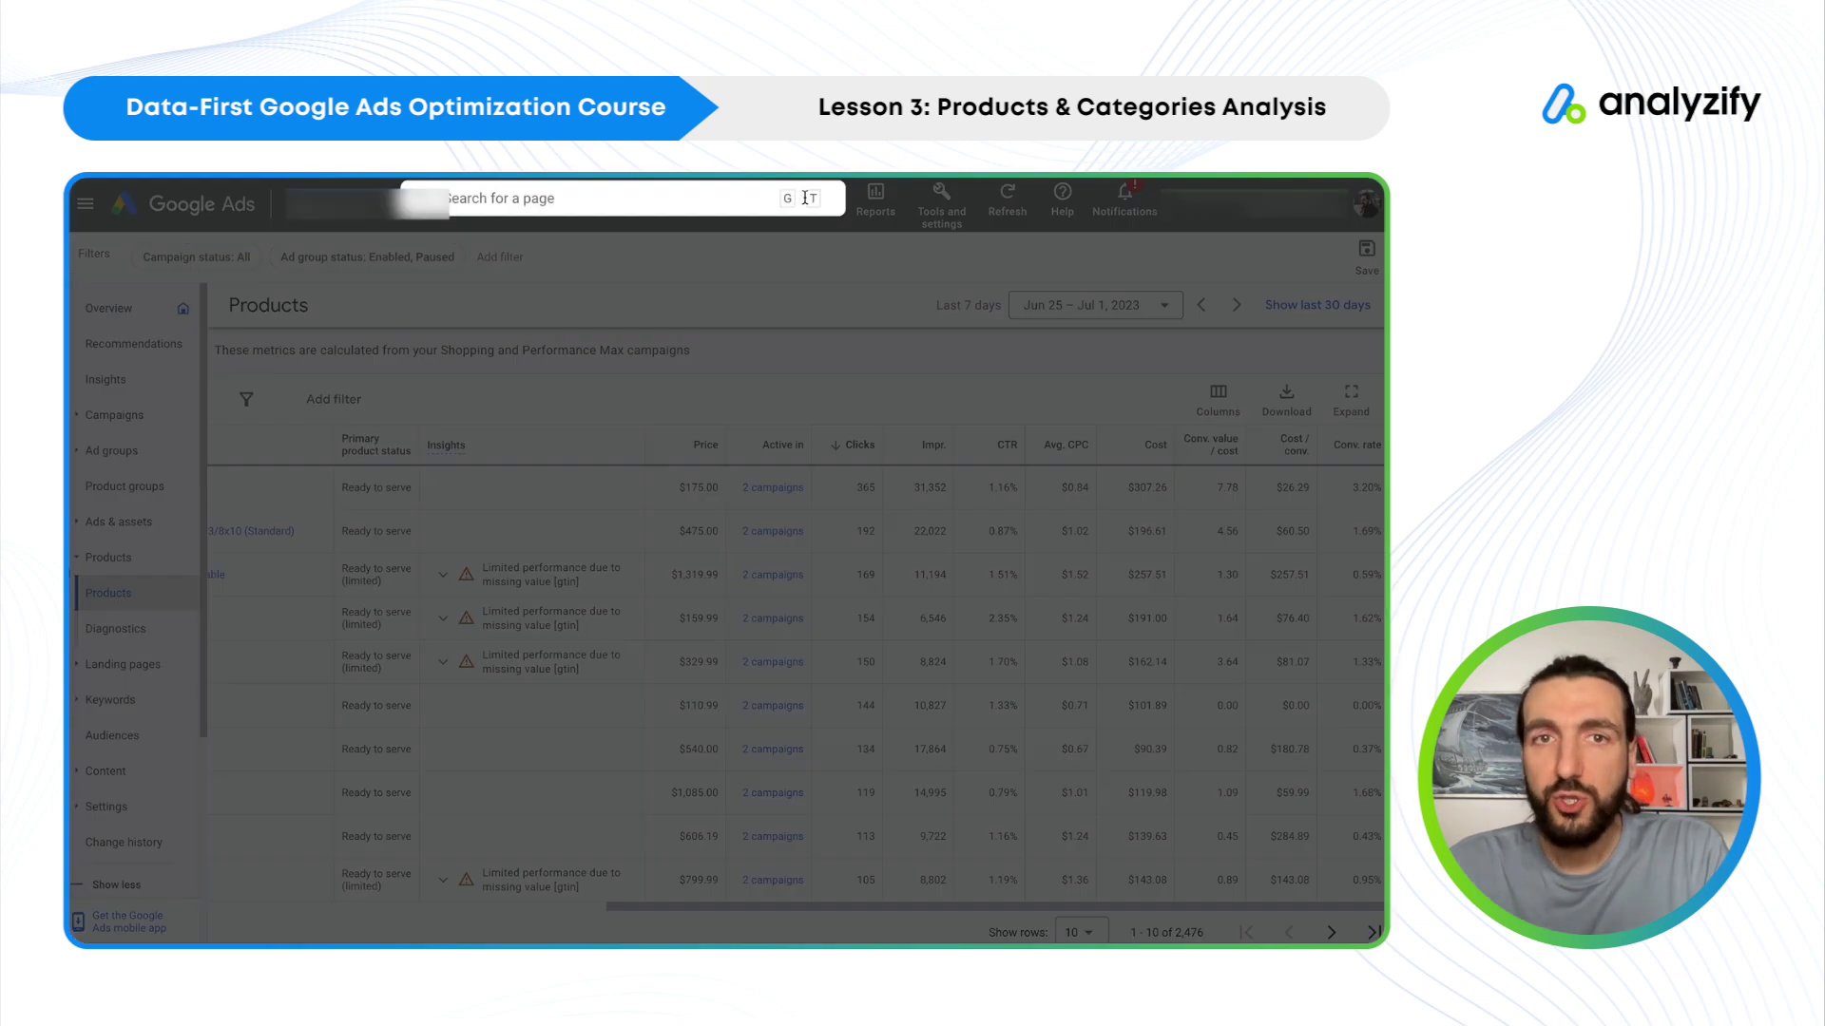
{"action": "type", "text": "product"}
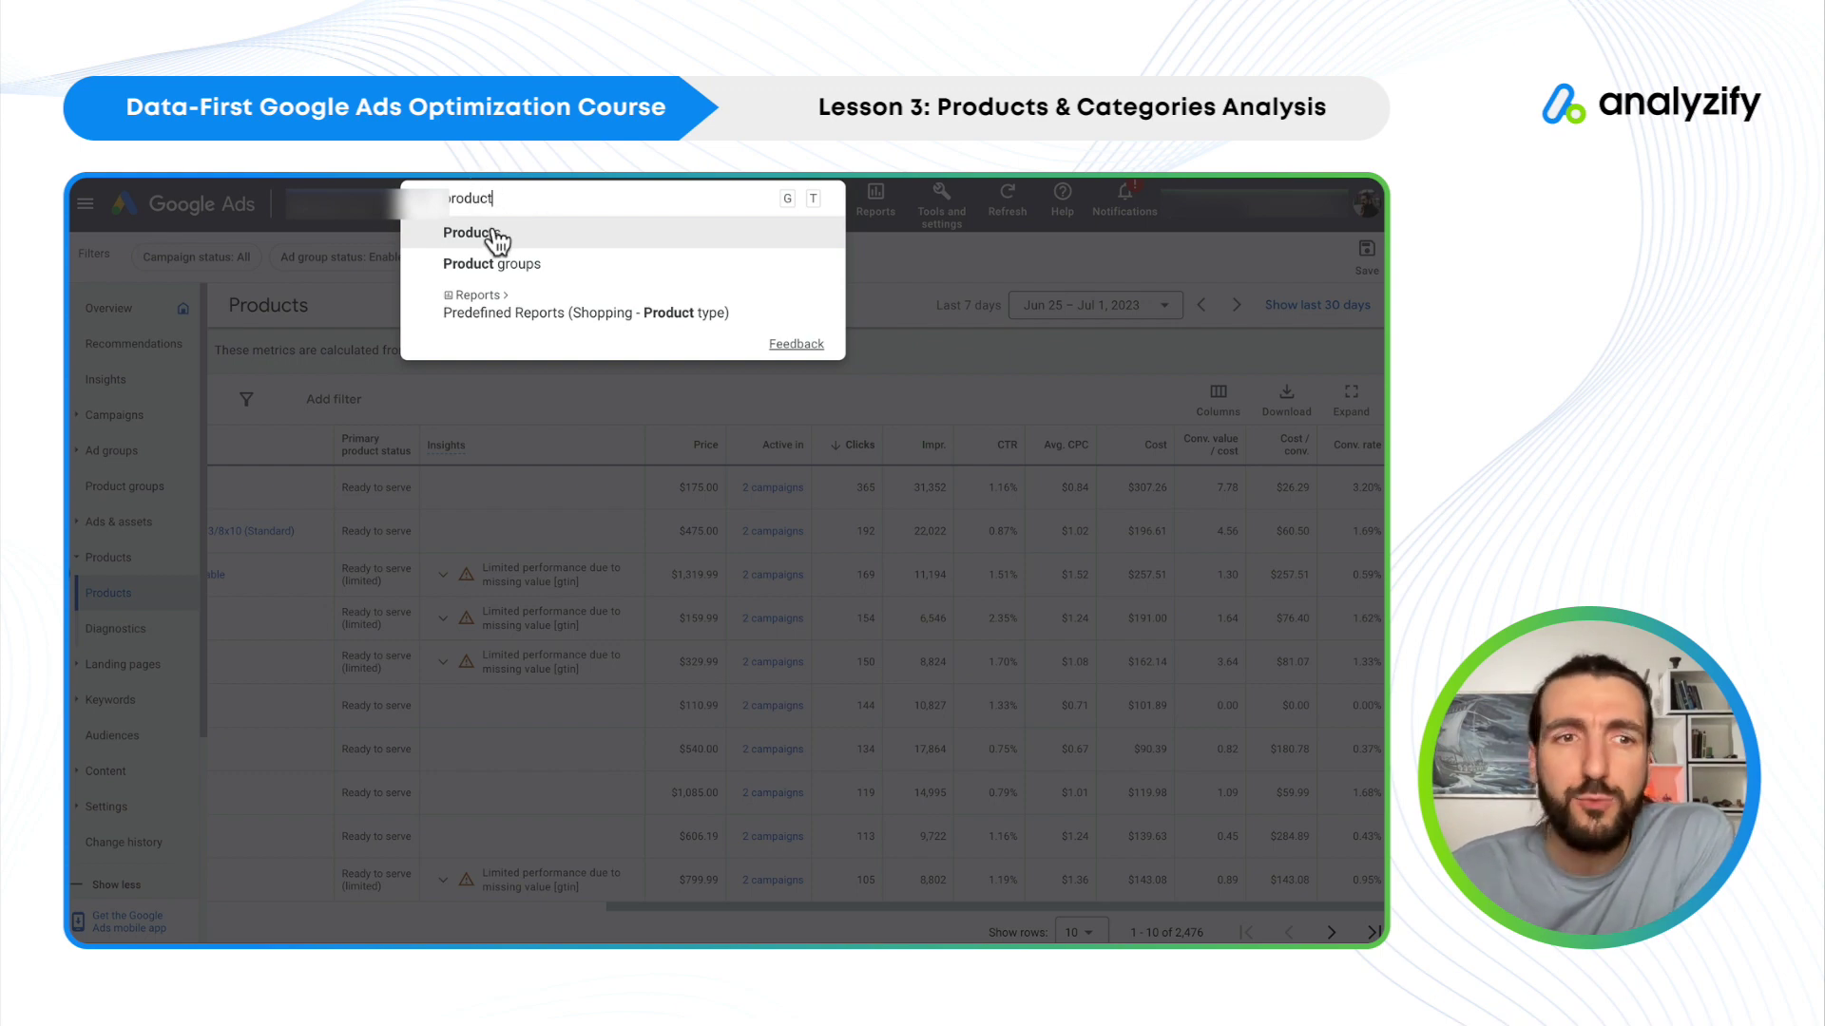
{"action": "left_click", "coordinate": [916, 280]}
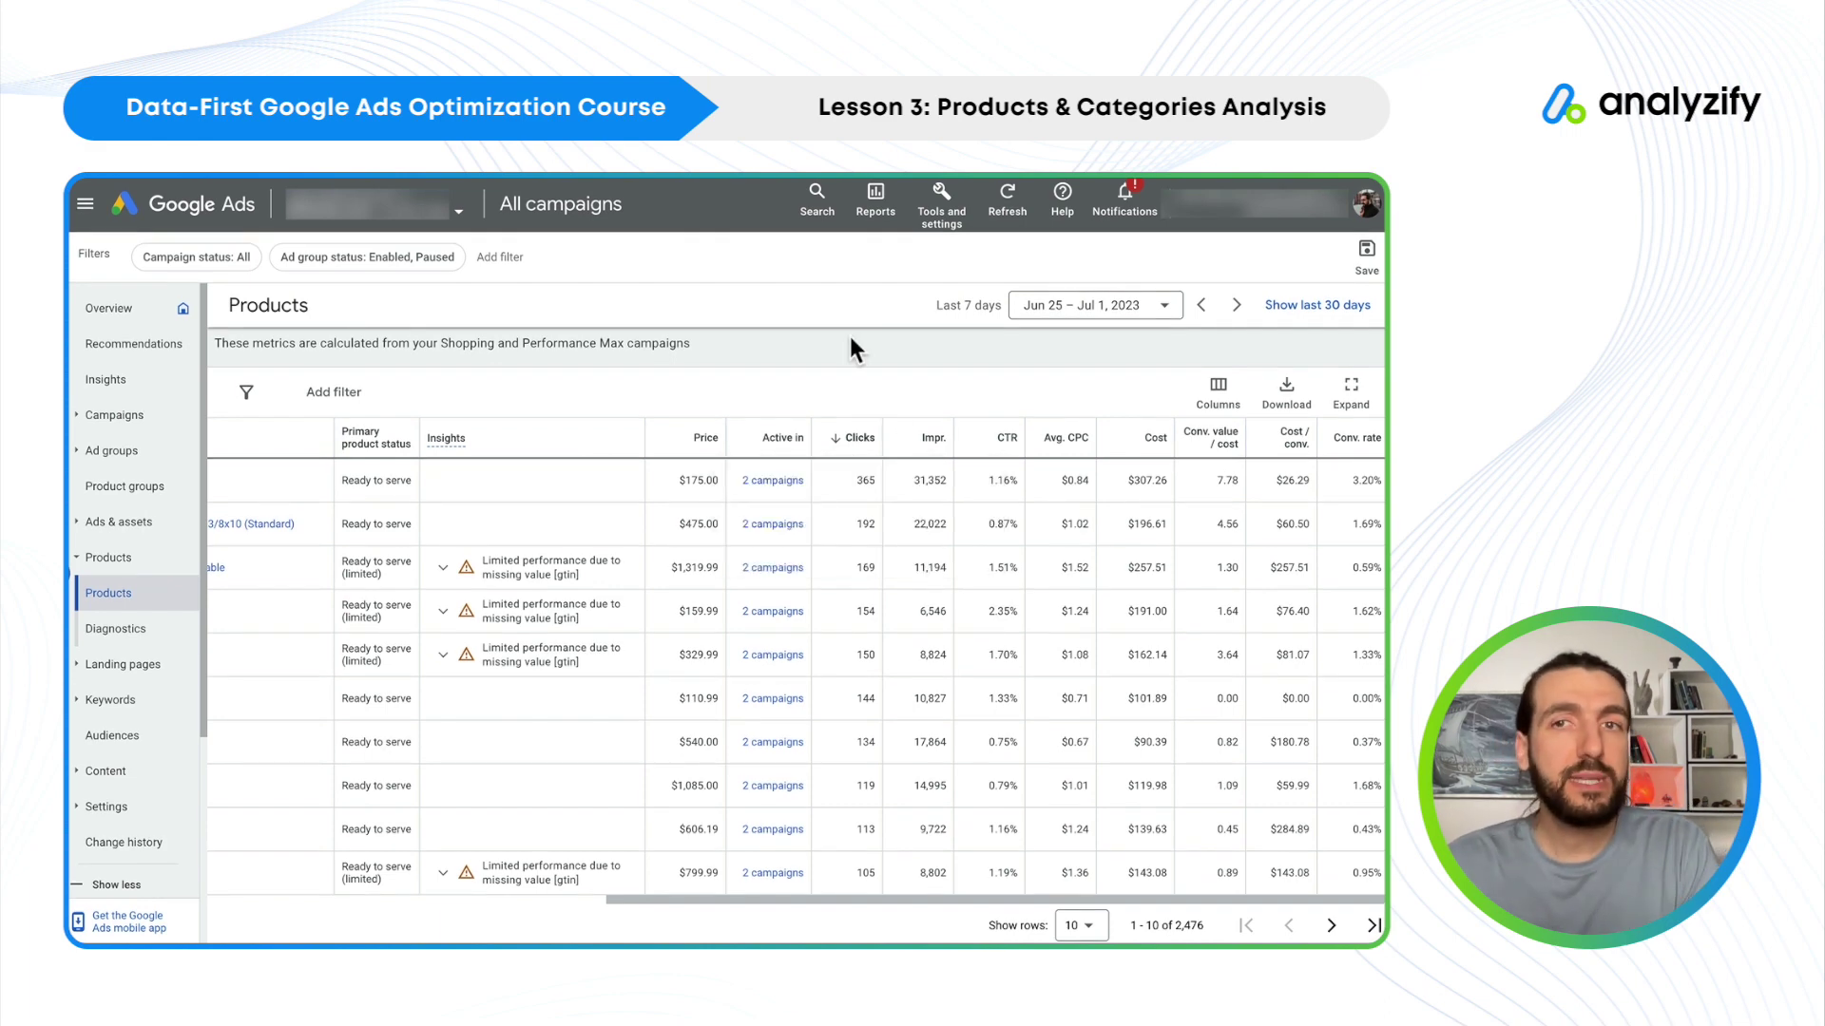
- Set the Products report date range to Last 30 days (Jun 2 – Jul 1, 2023)
{"action": "left_click", "coordinate": [1038, 321]}
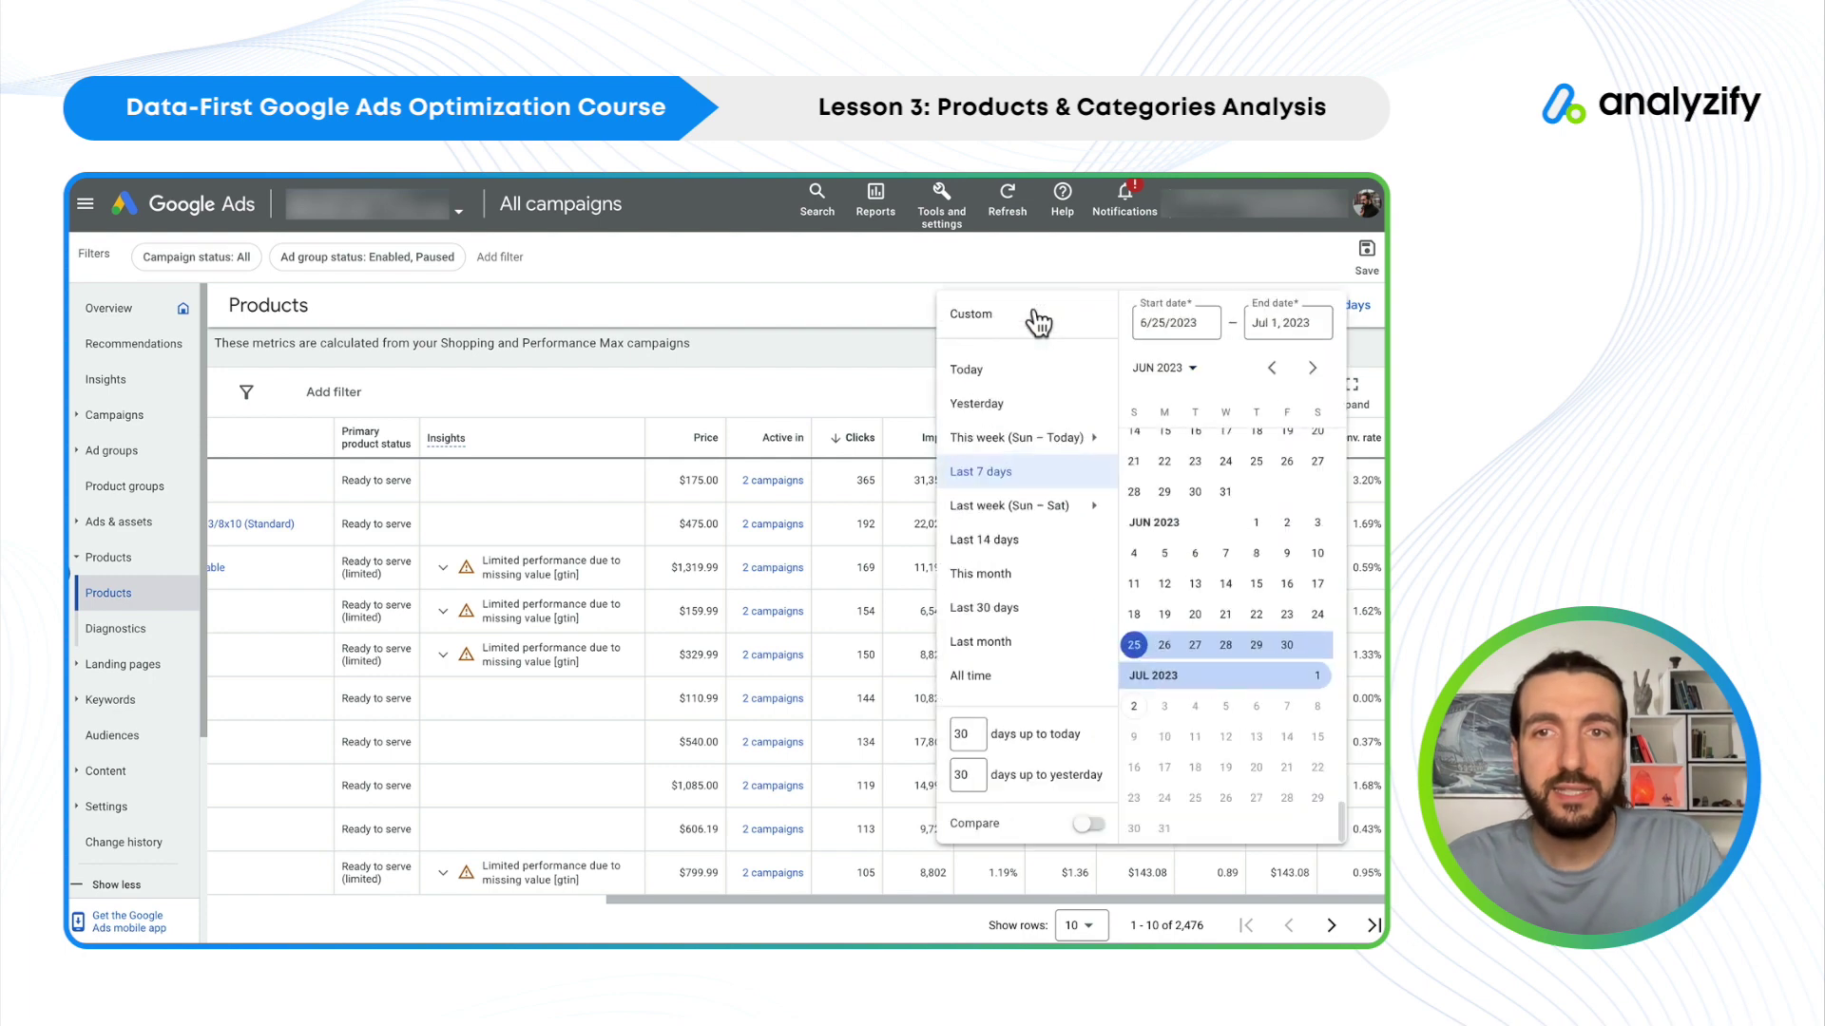
{"action": "left_click", "coordinate": [1033, 623]}
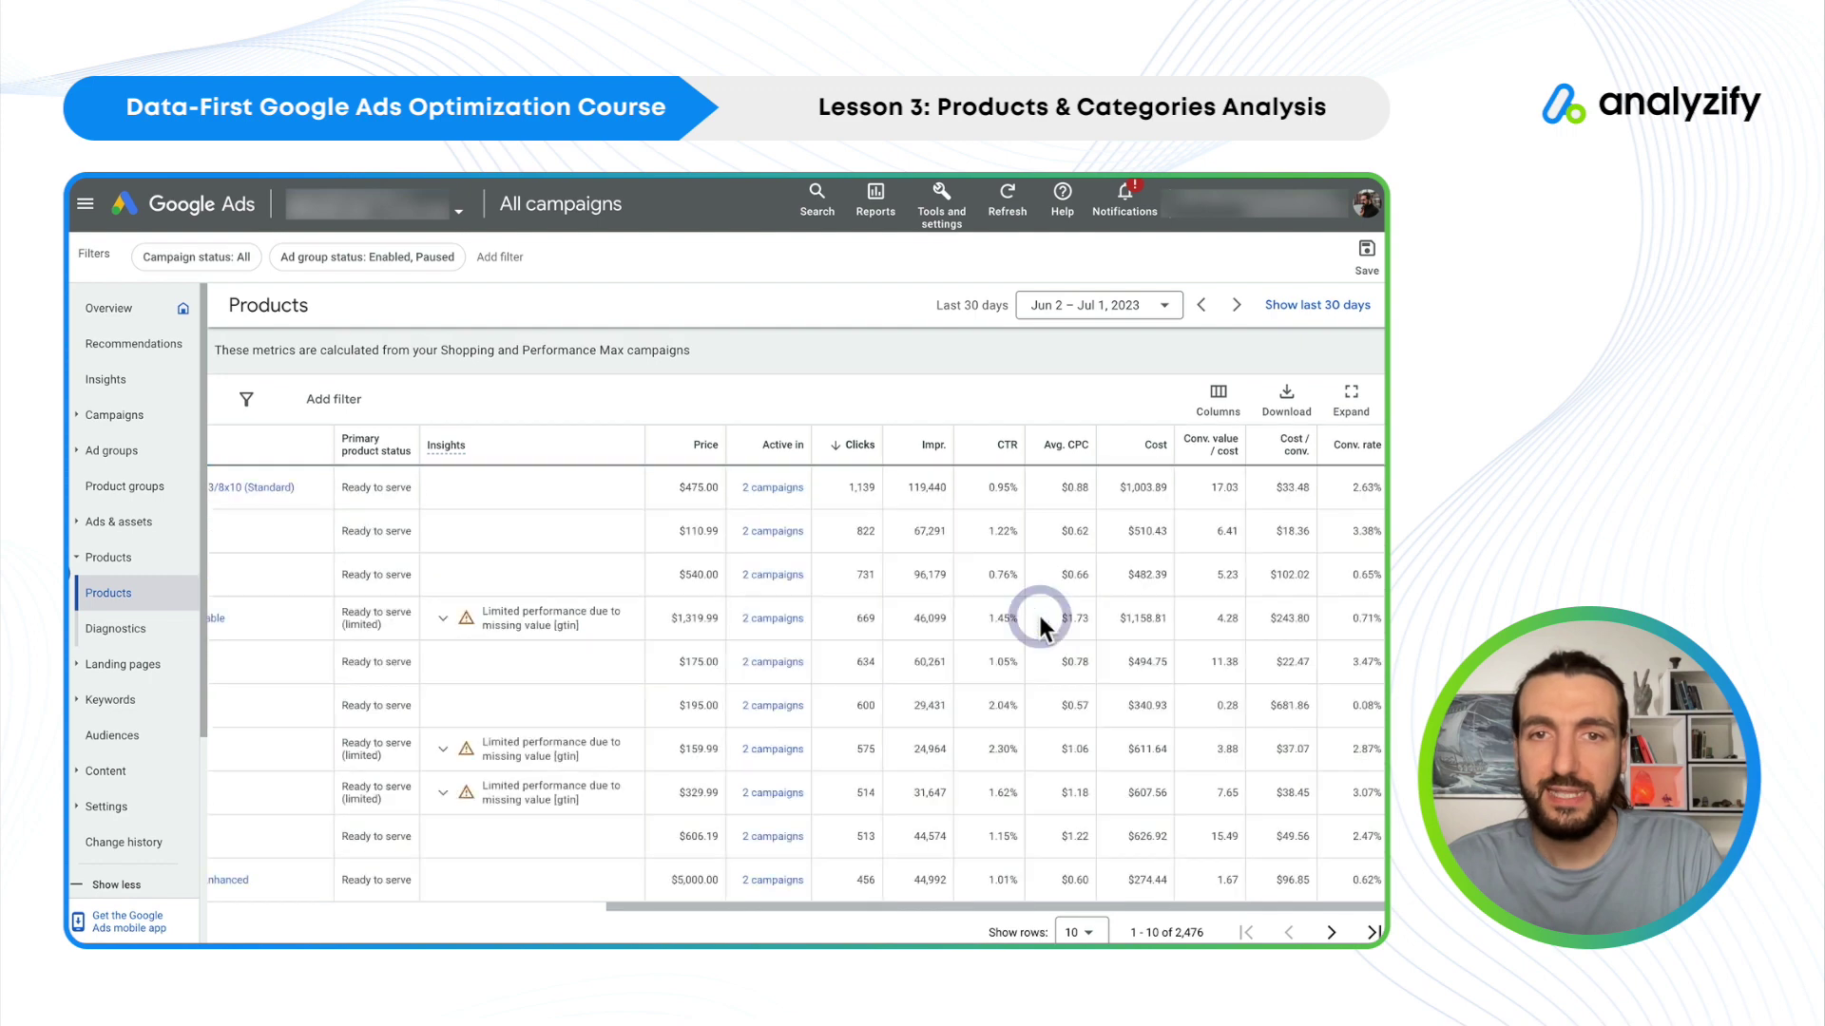
{"action": "scroll", "coordinate": [1038, 612], "scroll_direction": "down", "scroll_amount": 1}
{"action": "scroll", "coordinate": [1038, 612], "scroll_direction": "up", "scroll_amount": 1}
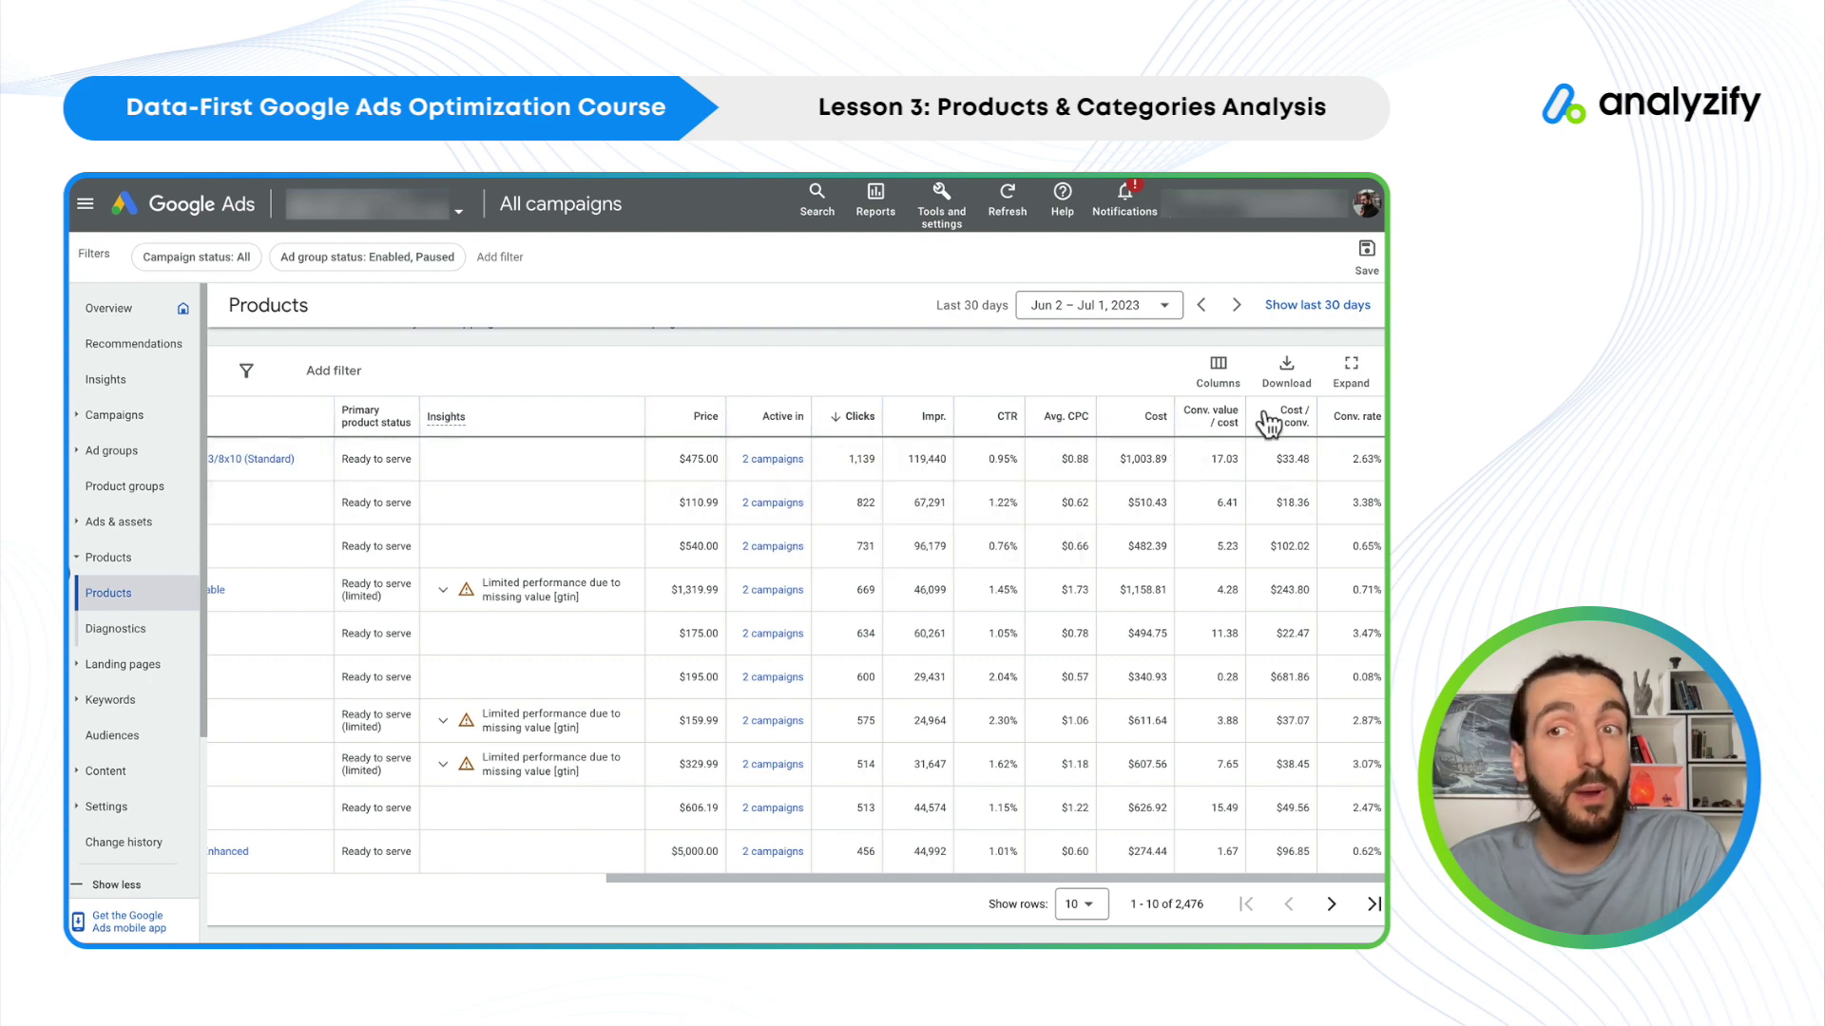
{"action": "mouse_move", "coordinate": [1276, 435]}
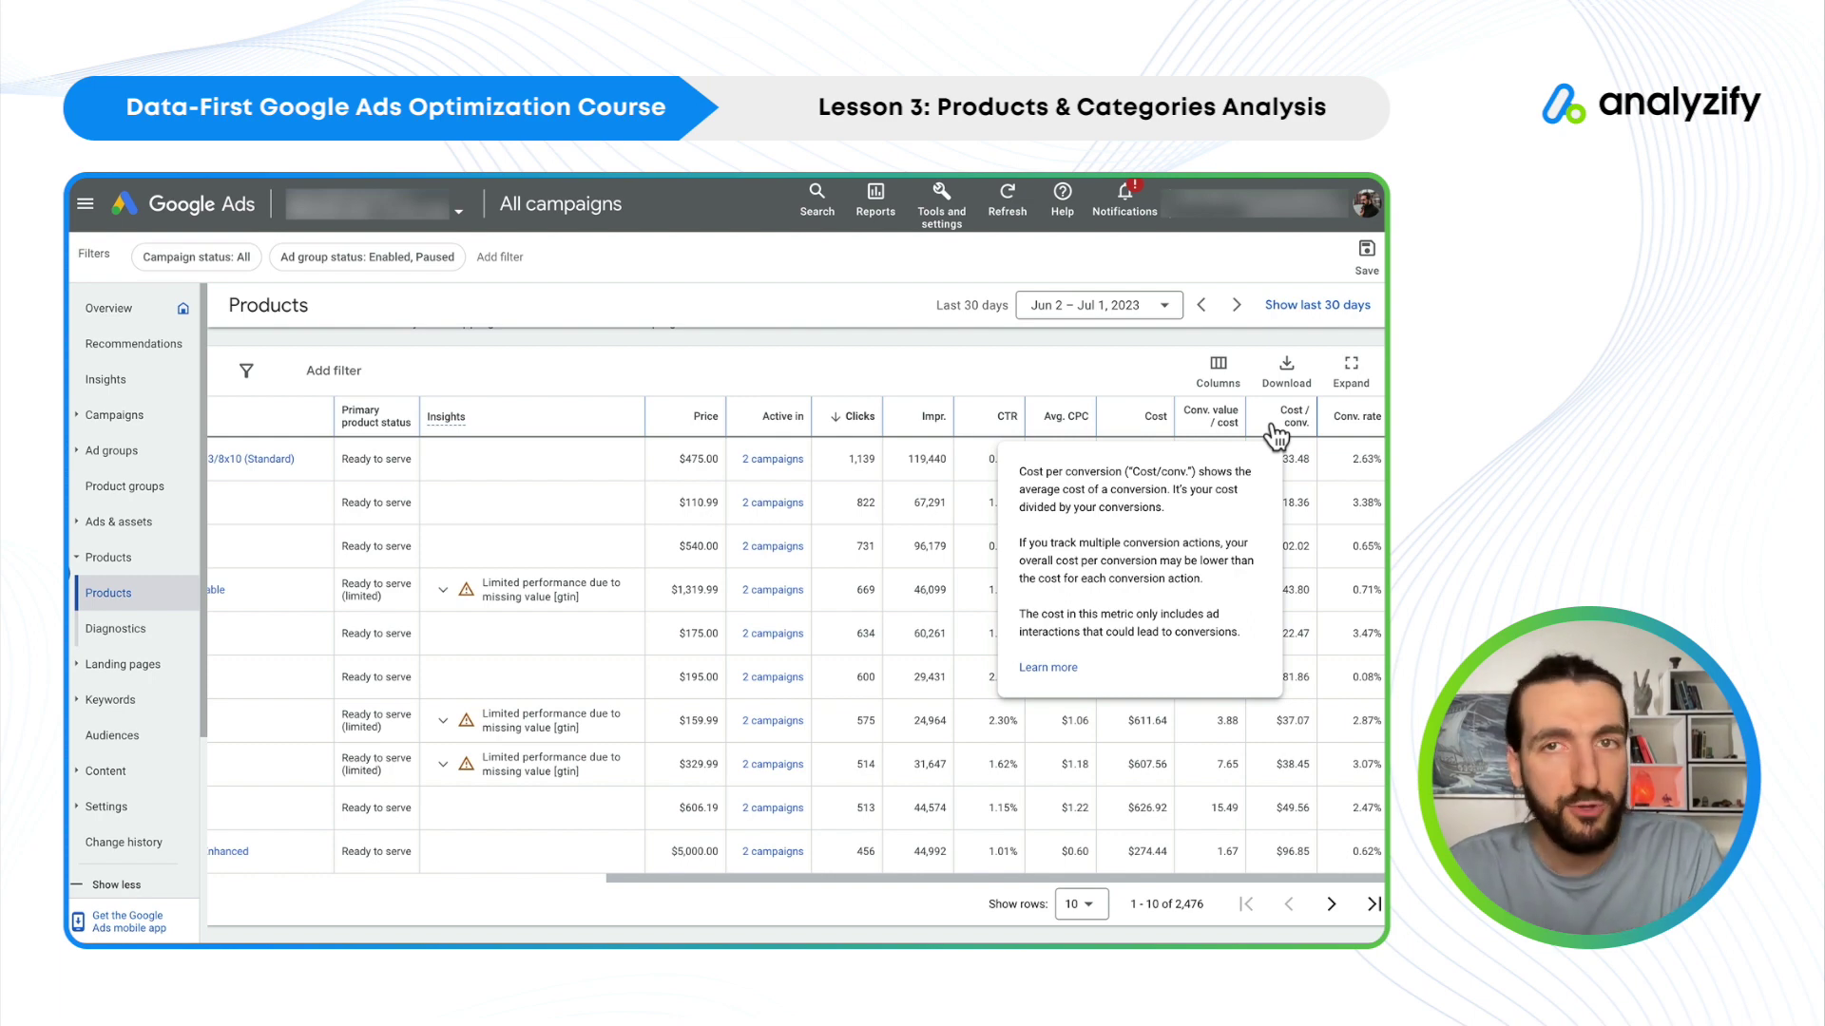
- Add Conversions, Conv. value, Conv. value / click, Value / conv., Revenue and Avg. order value to the Custom column set
{"action": "left_click", "coordinate": [1216, 385]}
{"action": "left_click", "coordinate": [1249, 503]}
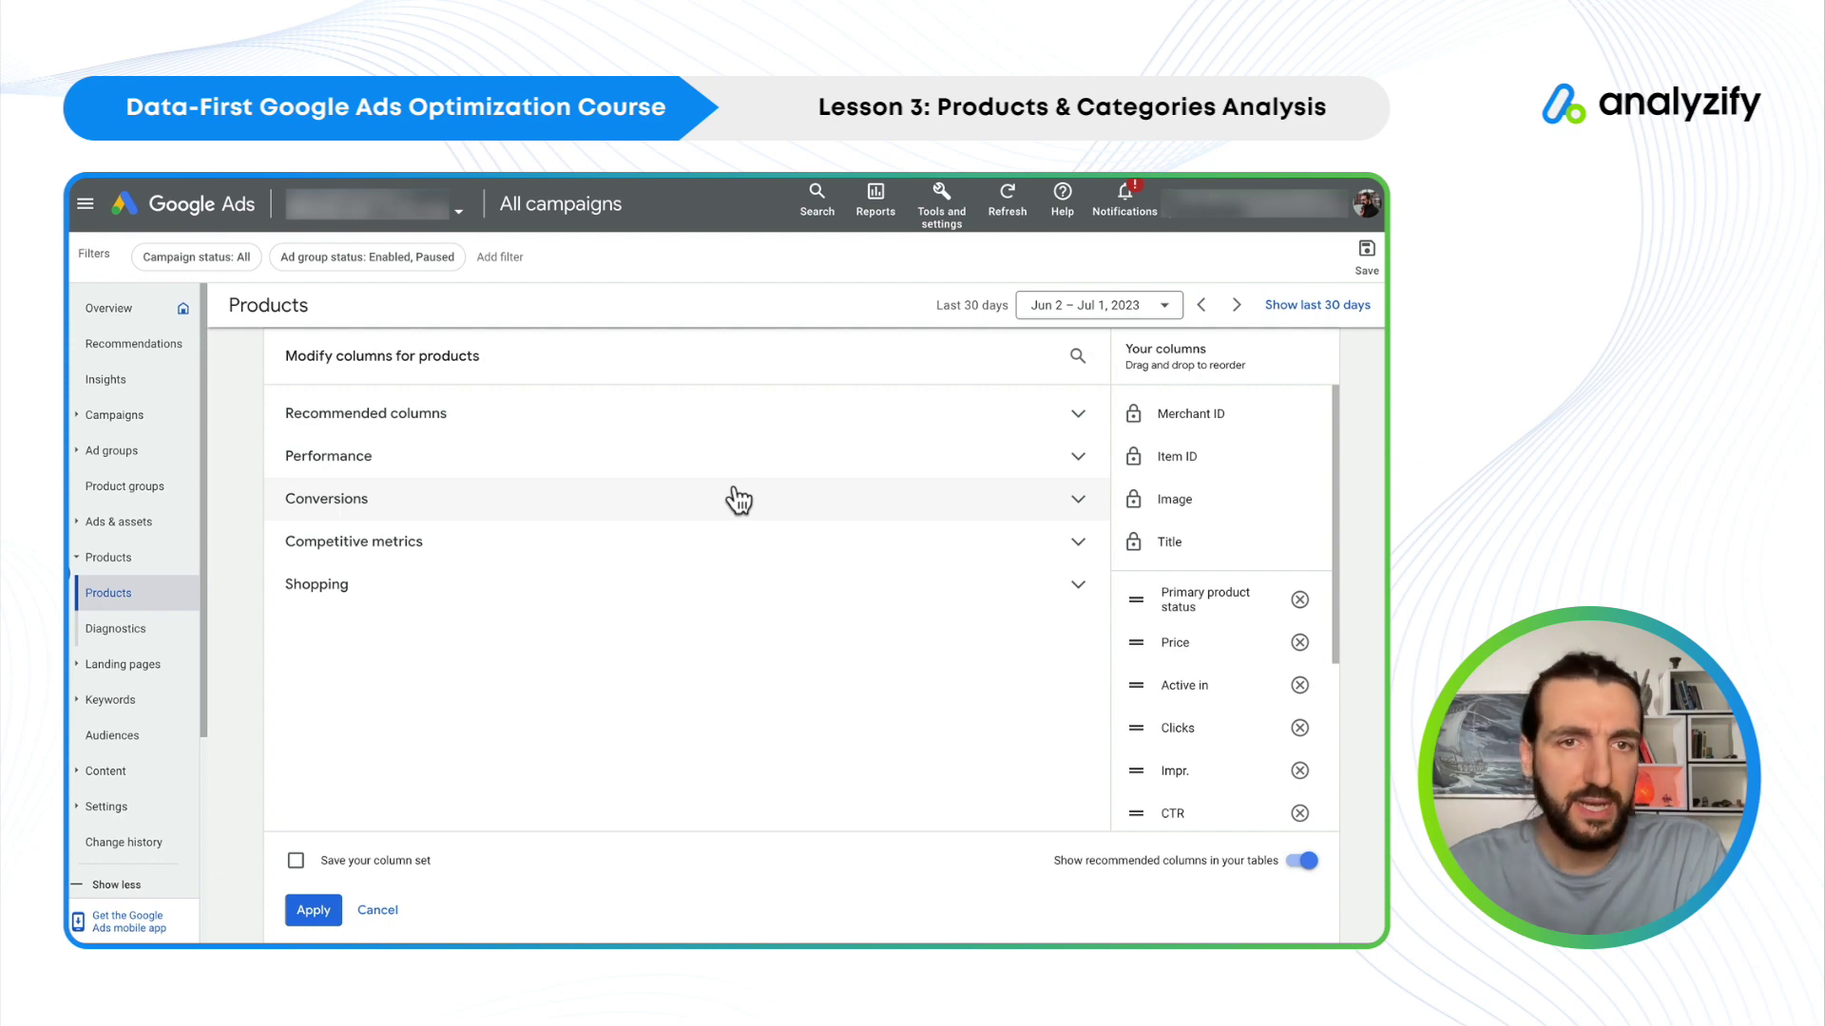
{"action": "left_click", "coordinate": [371, 500]}
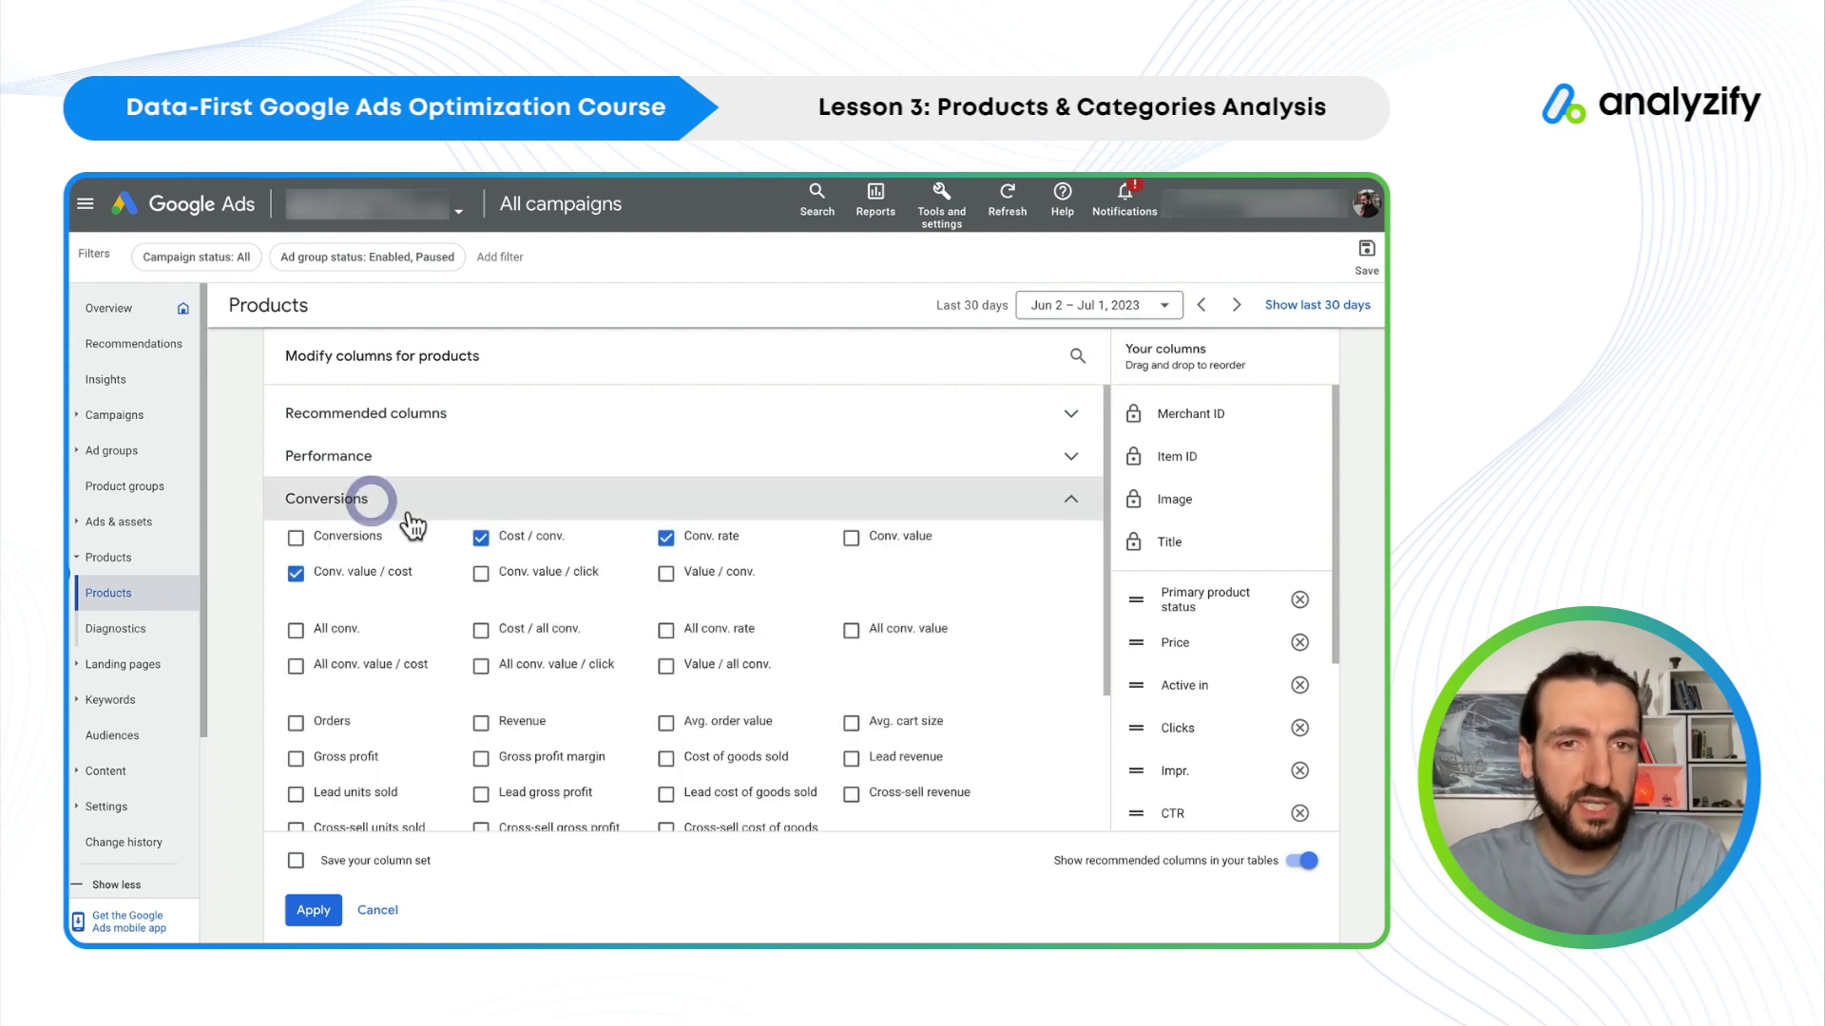
{"action": "left_click", "coordinate": [296, 538]}
{"action": "left_click", "coordinate": [481, 573]}
{"action": "left_click", "coordinate": [666, 573]}
{"action": "left_click", "coordinate": [851, 538]}
{"action": "left_click", "coordinate": [524, 727]}
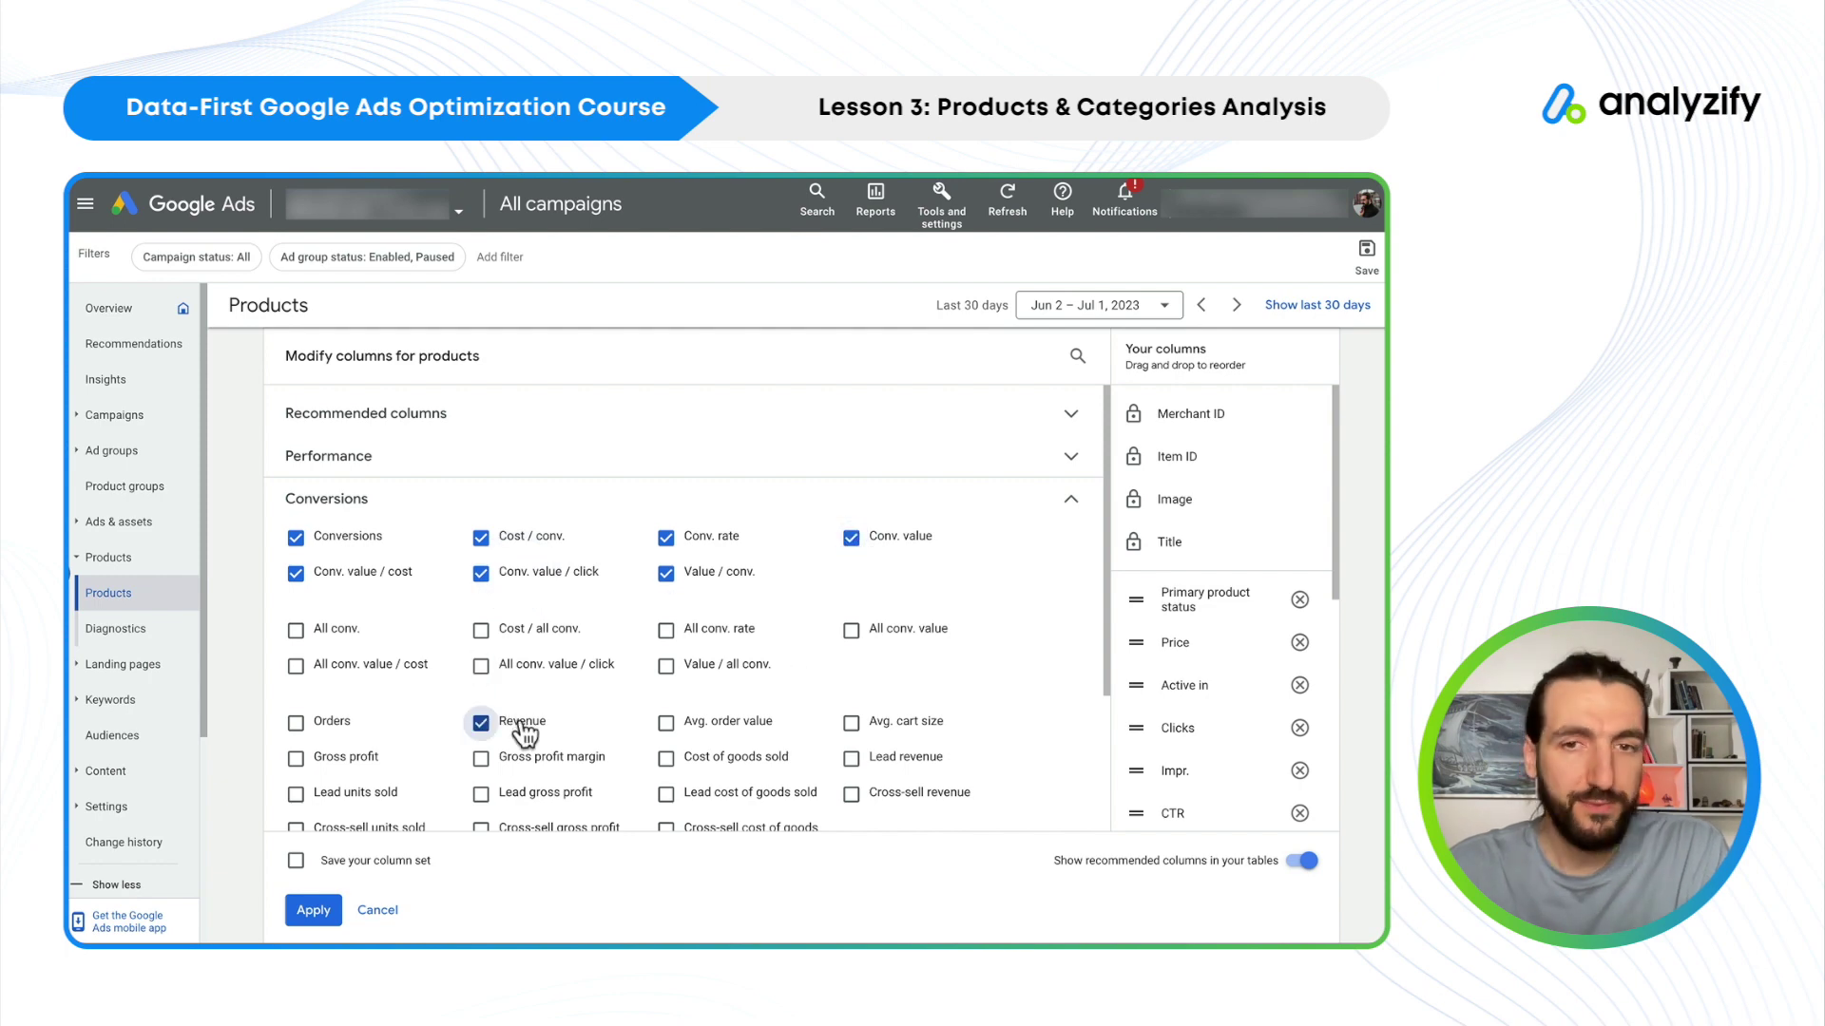
{"action": "left_click", "coordinate": [735, 728]}
{"action": "scroll", "coordinate": [1013, 694], "scroll_direction": "down", "scroll_amount": 1}
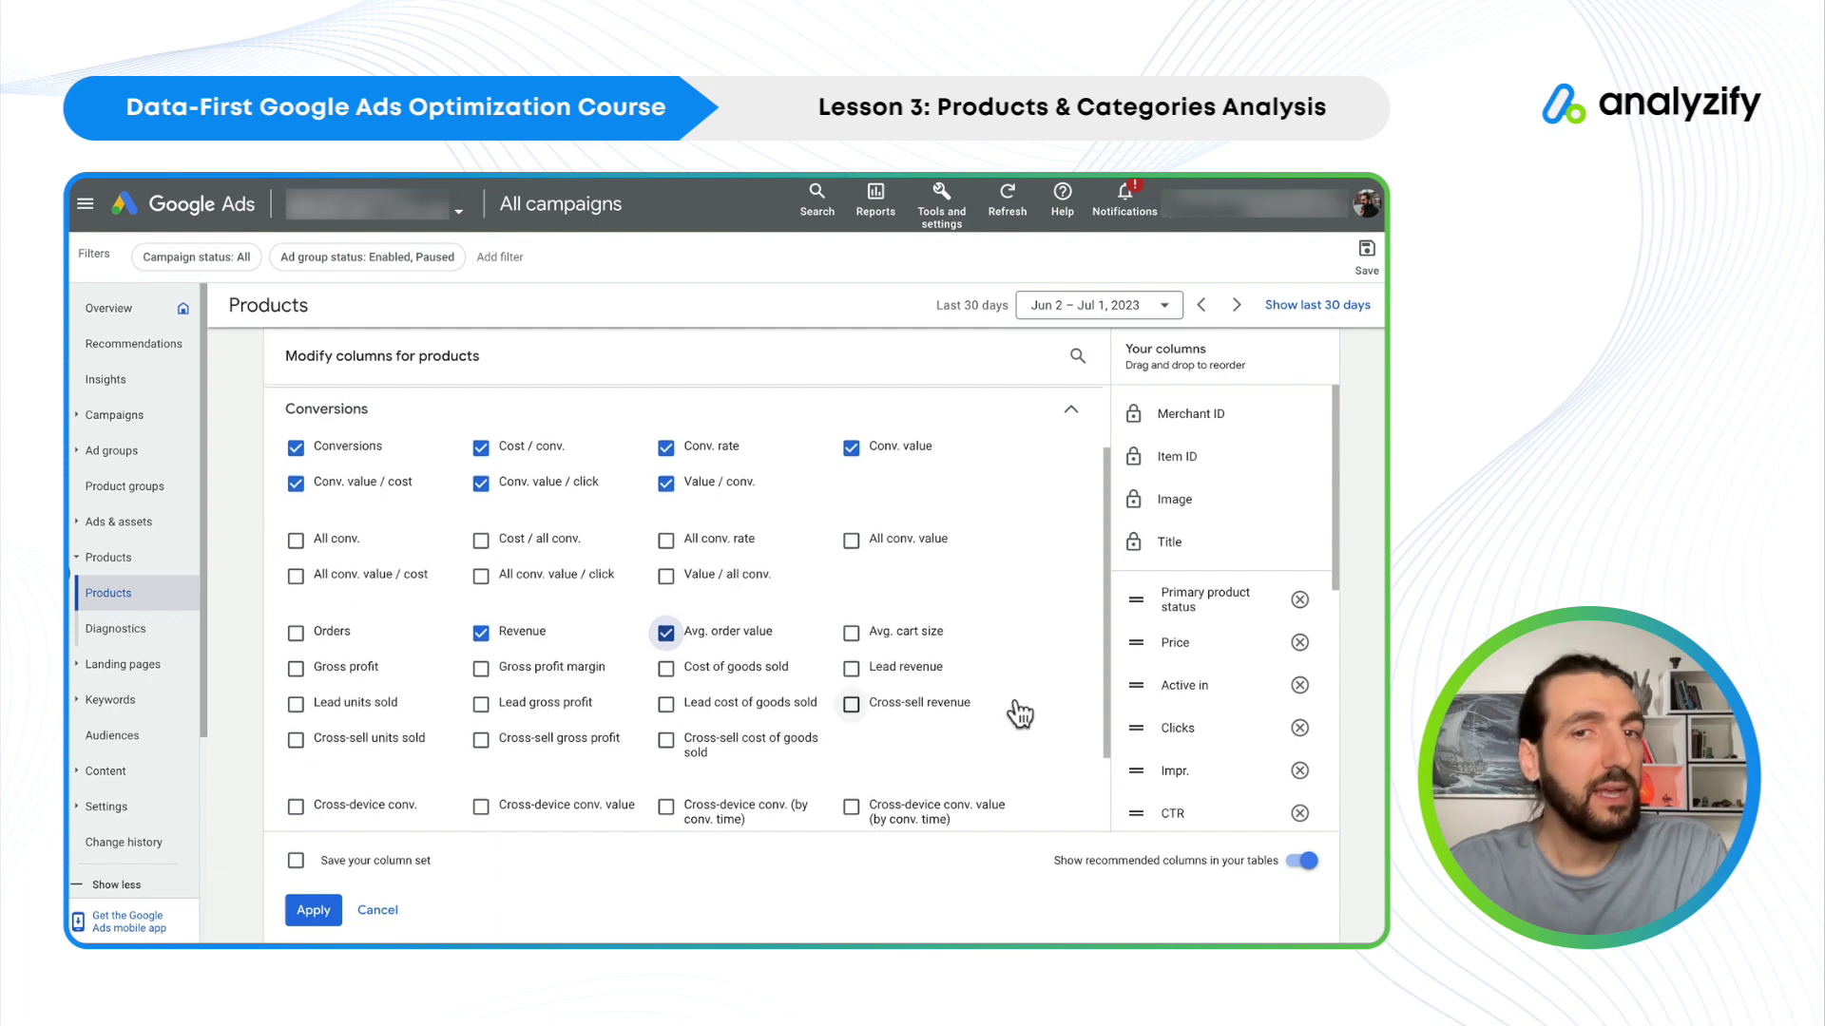
{"action": "mouse_move", "coordinate": [704, 635]}
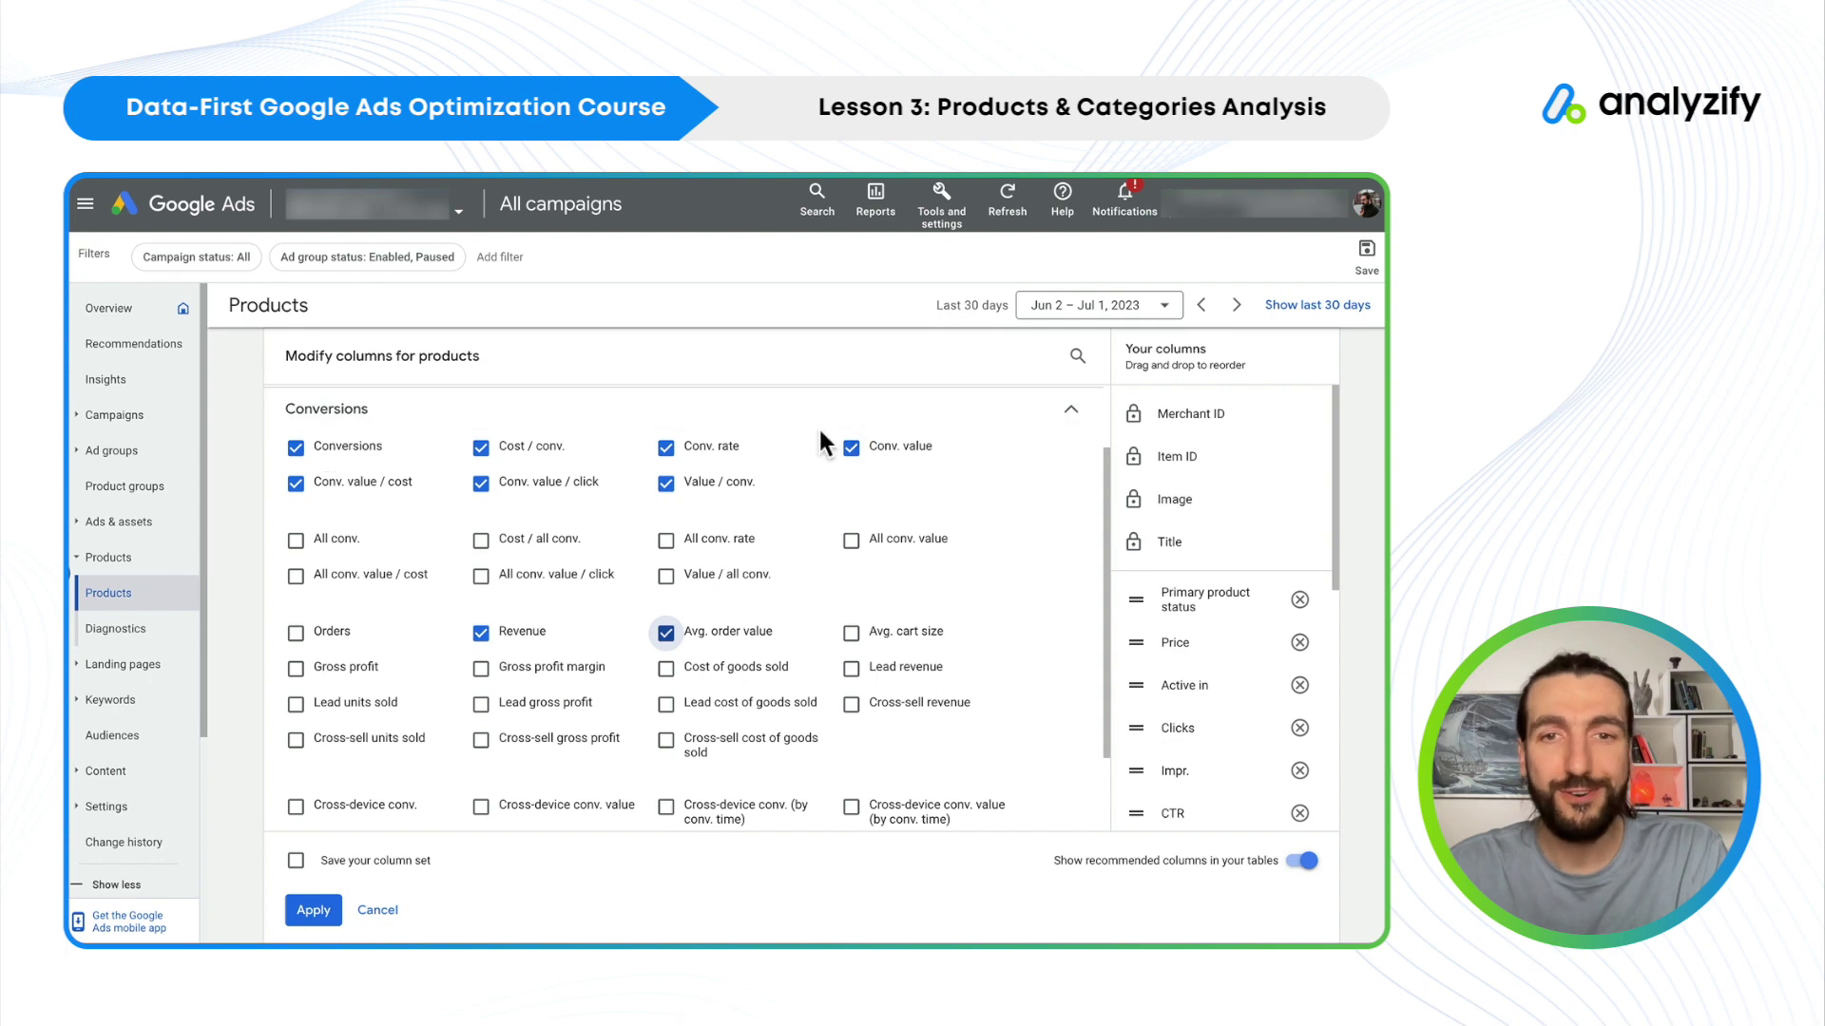
{"action": "left_click", "coordinate": [314, 911]}
{"action": "scroll", "coordinate": [808, 663], "scroll_direction": "right", "scroll_amount": 5}
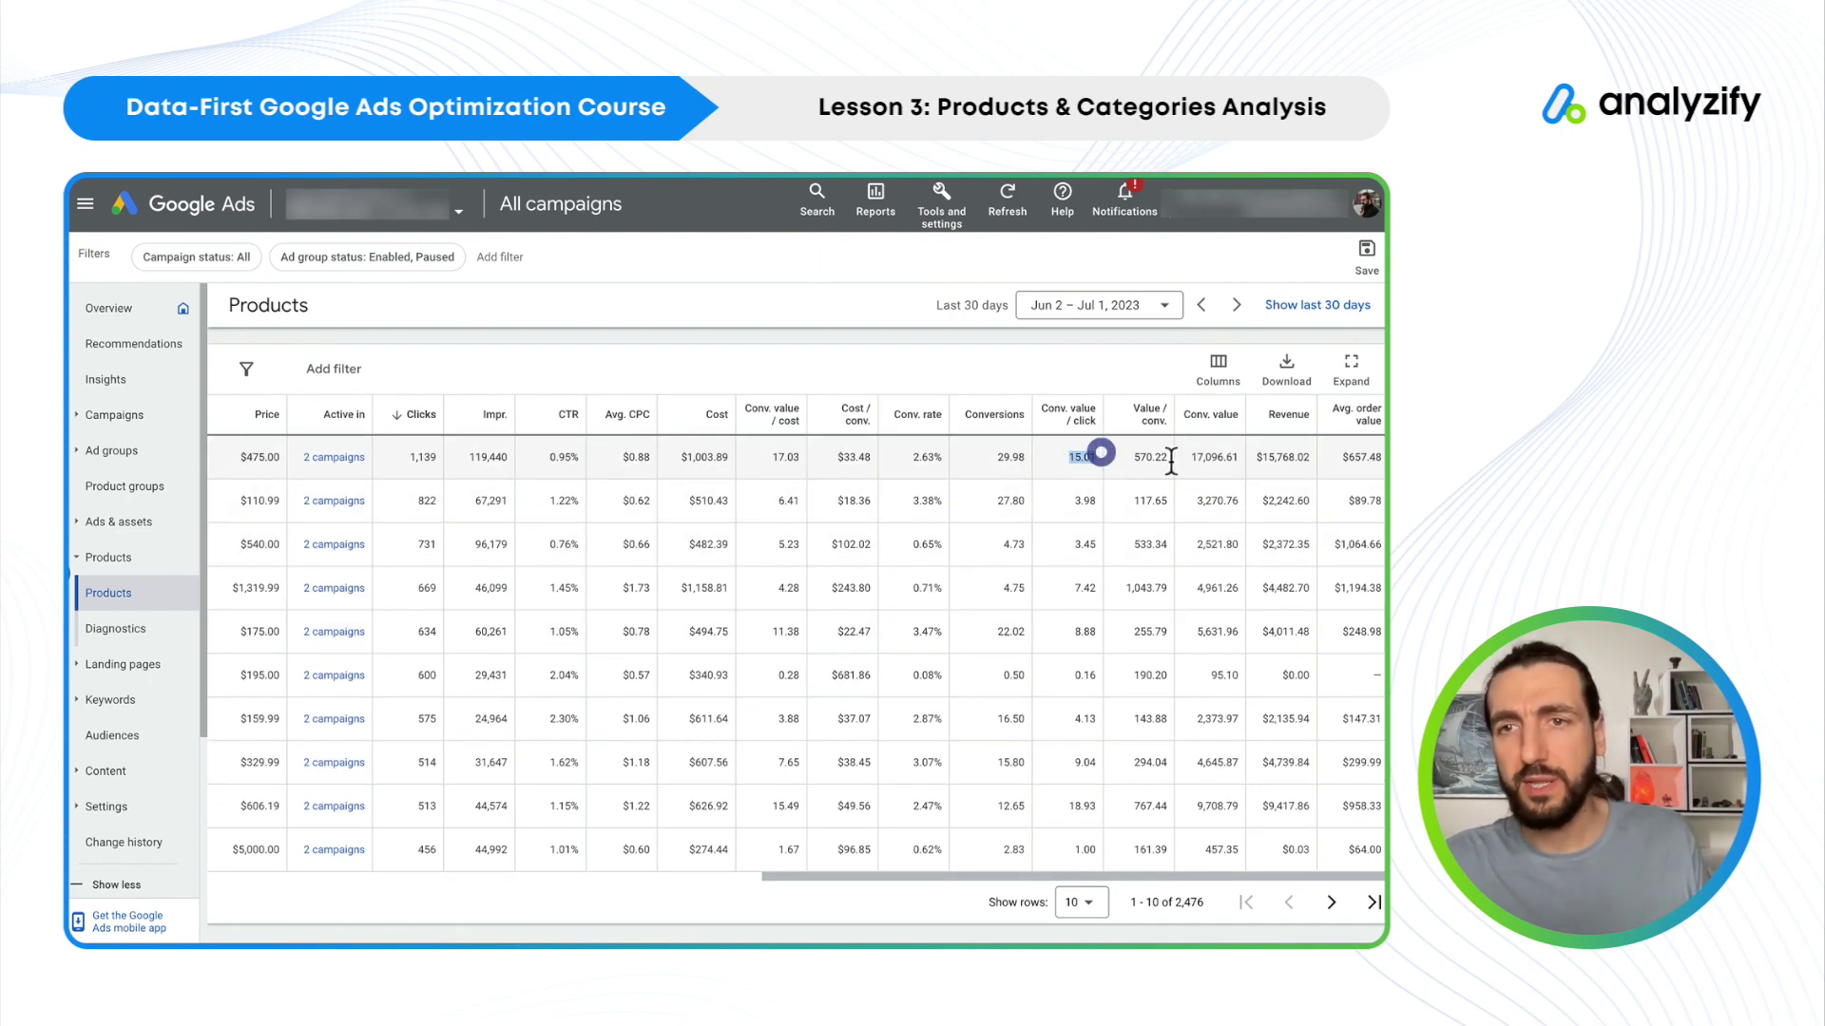
{"action": "left_click_drag", "start_coordinate": [1238, 457], "coordinate": [1295, 457]}
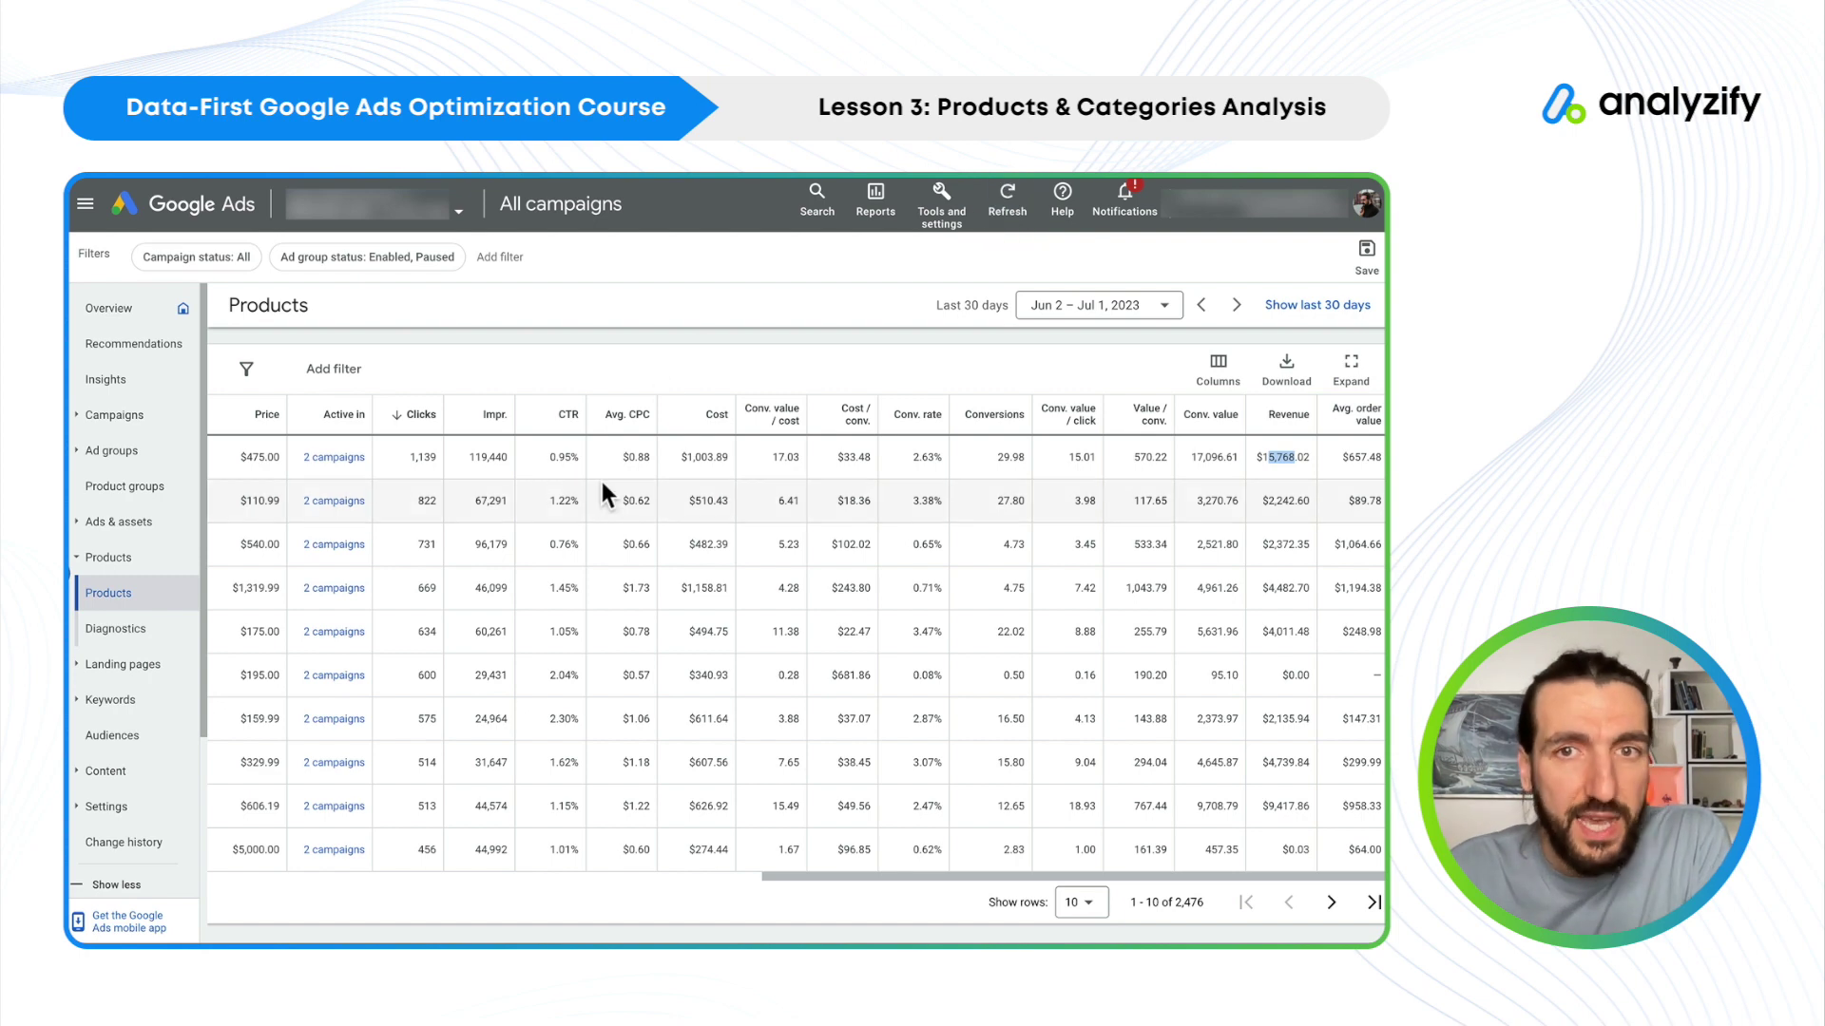
- Sort products by Cost descending and highlight the top product's cost and Conv. value / cost
{"action": "left_click", "coordinate": [716, 418]}
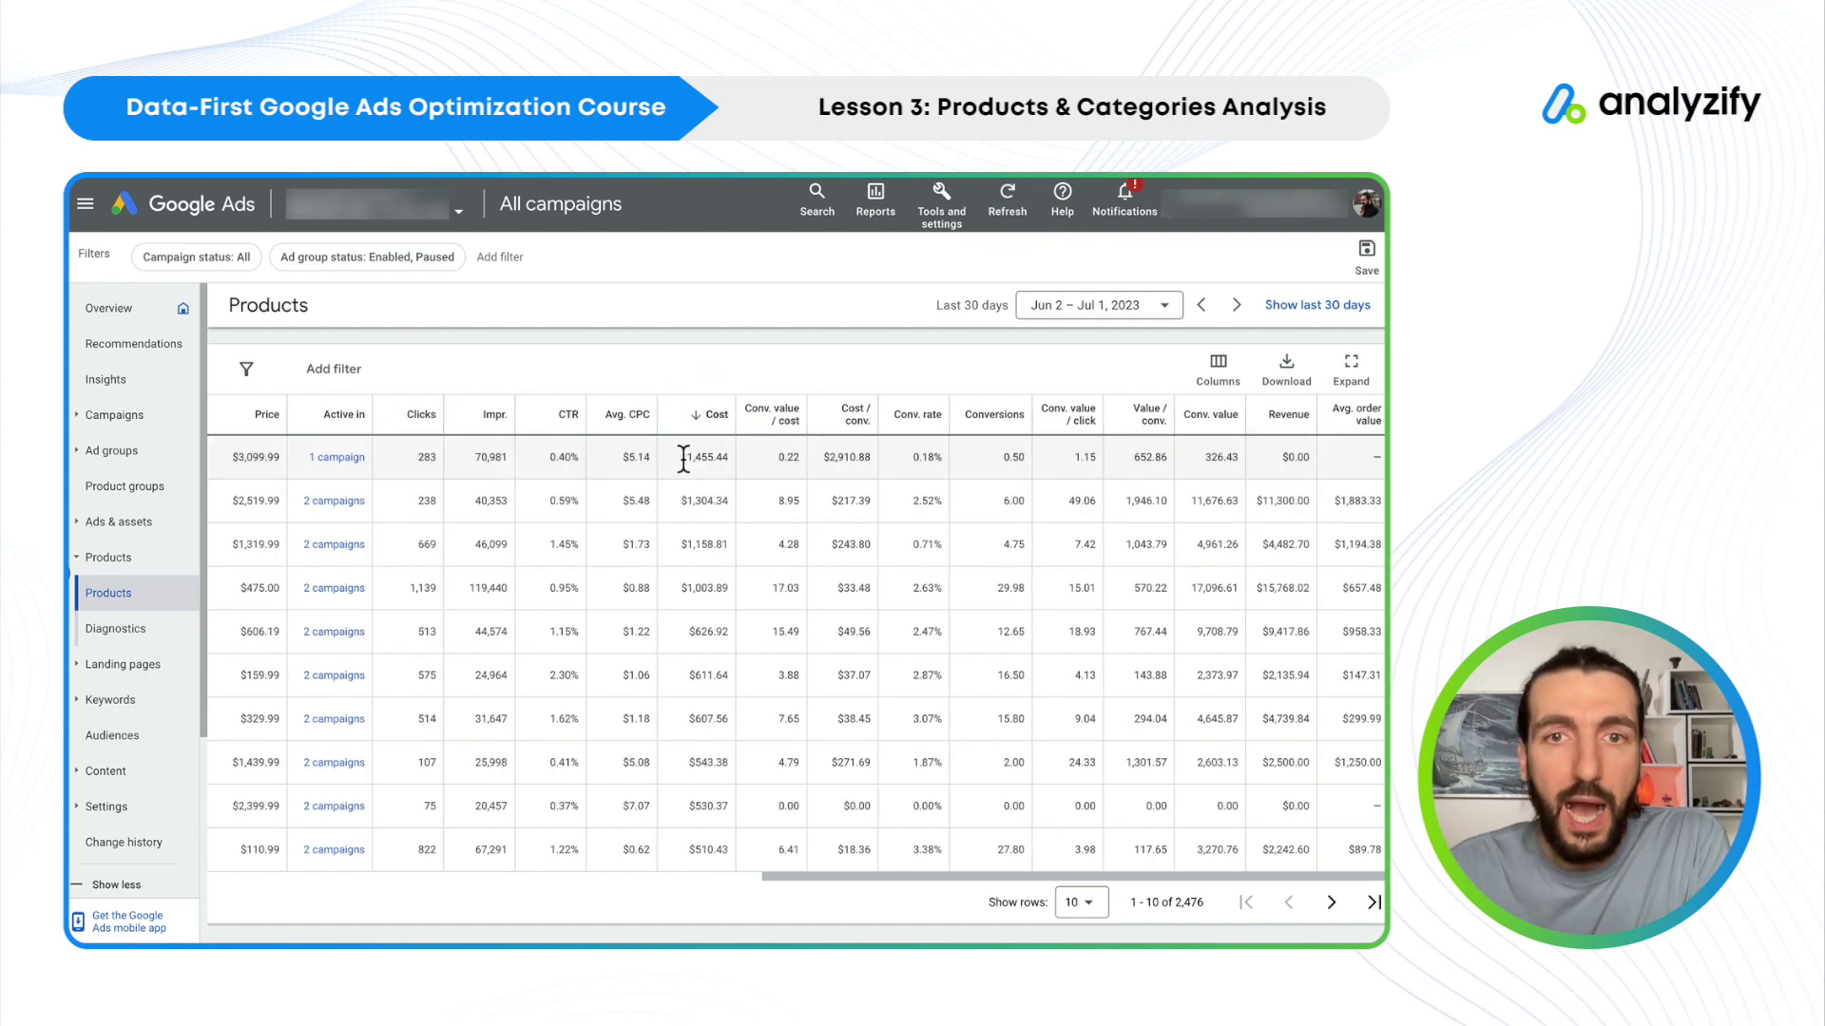
{"action": "left_click_drag", "start_coordinate": [682, 457], "coordinate": [708, 458]}
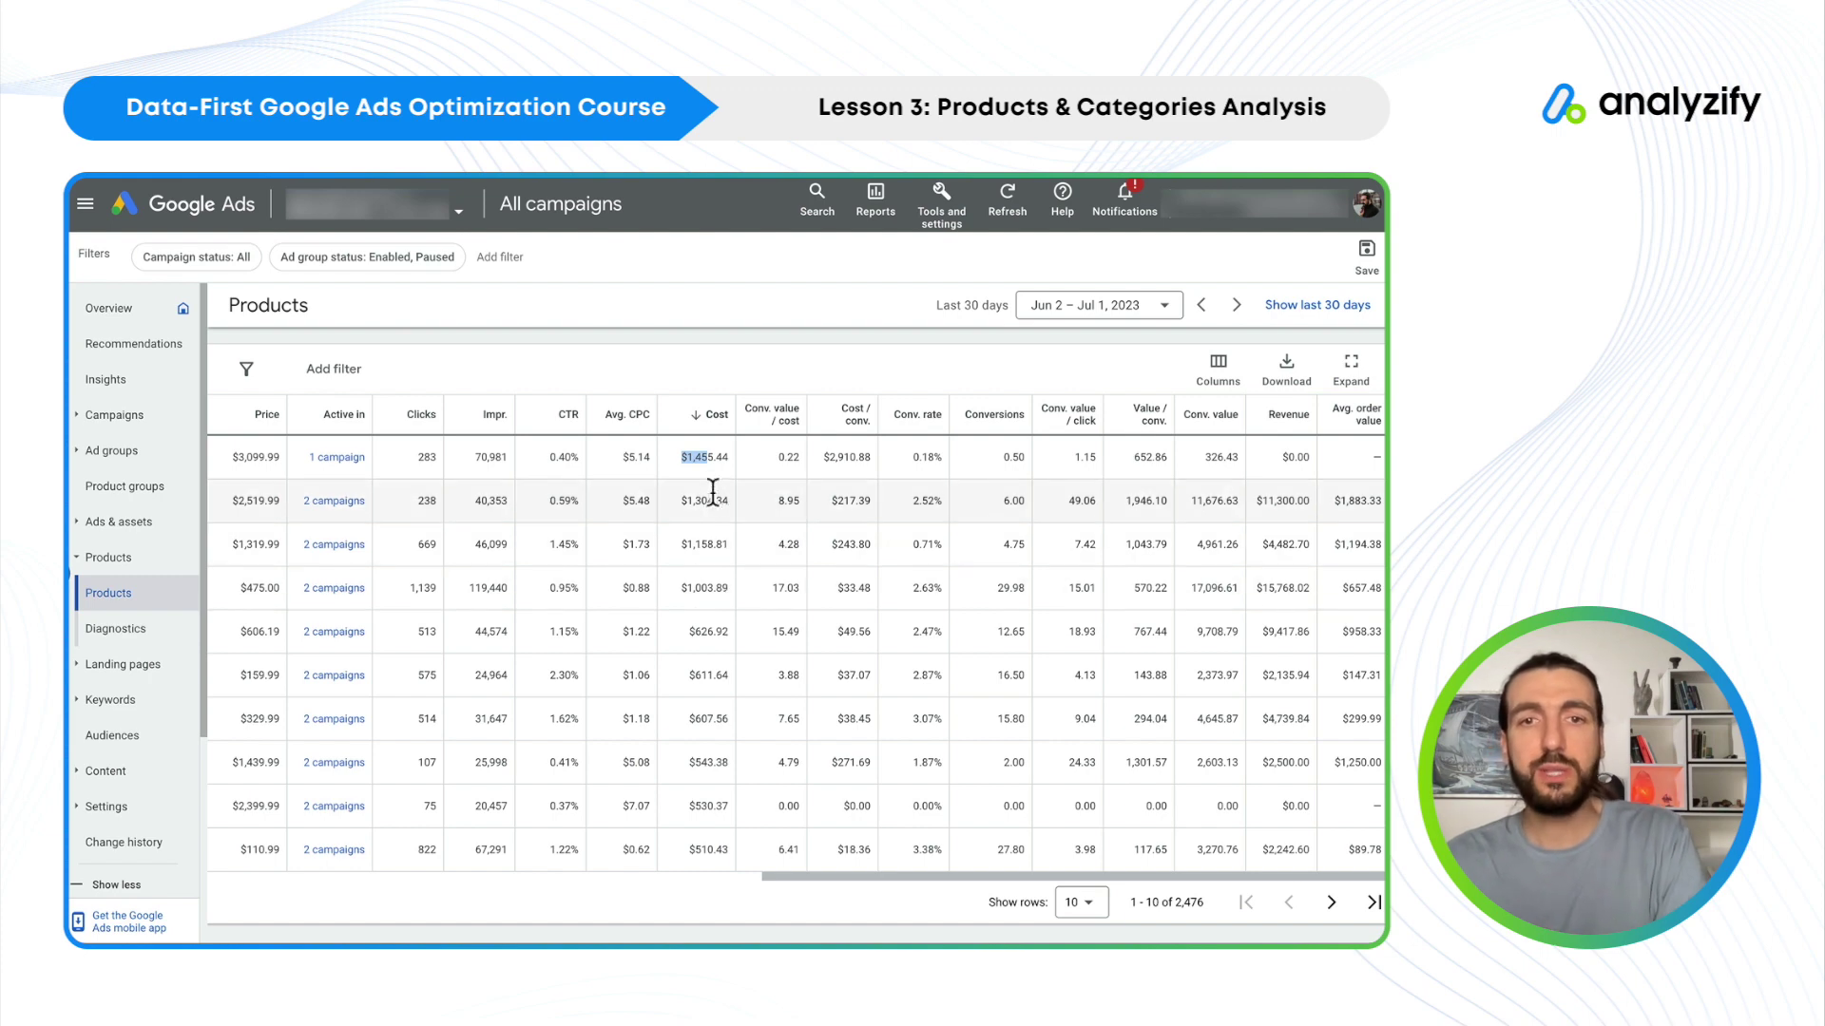
{"action": "left_click", "coordinate": [703, 794]}
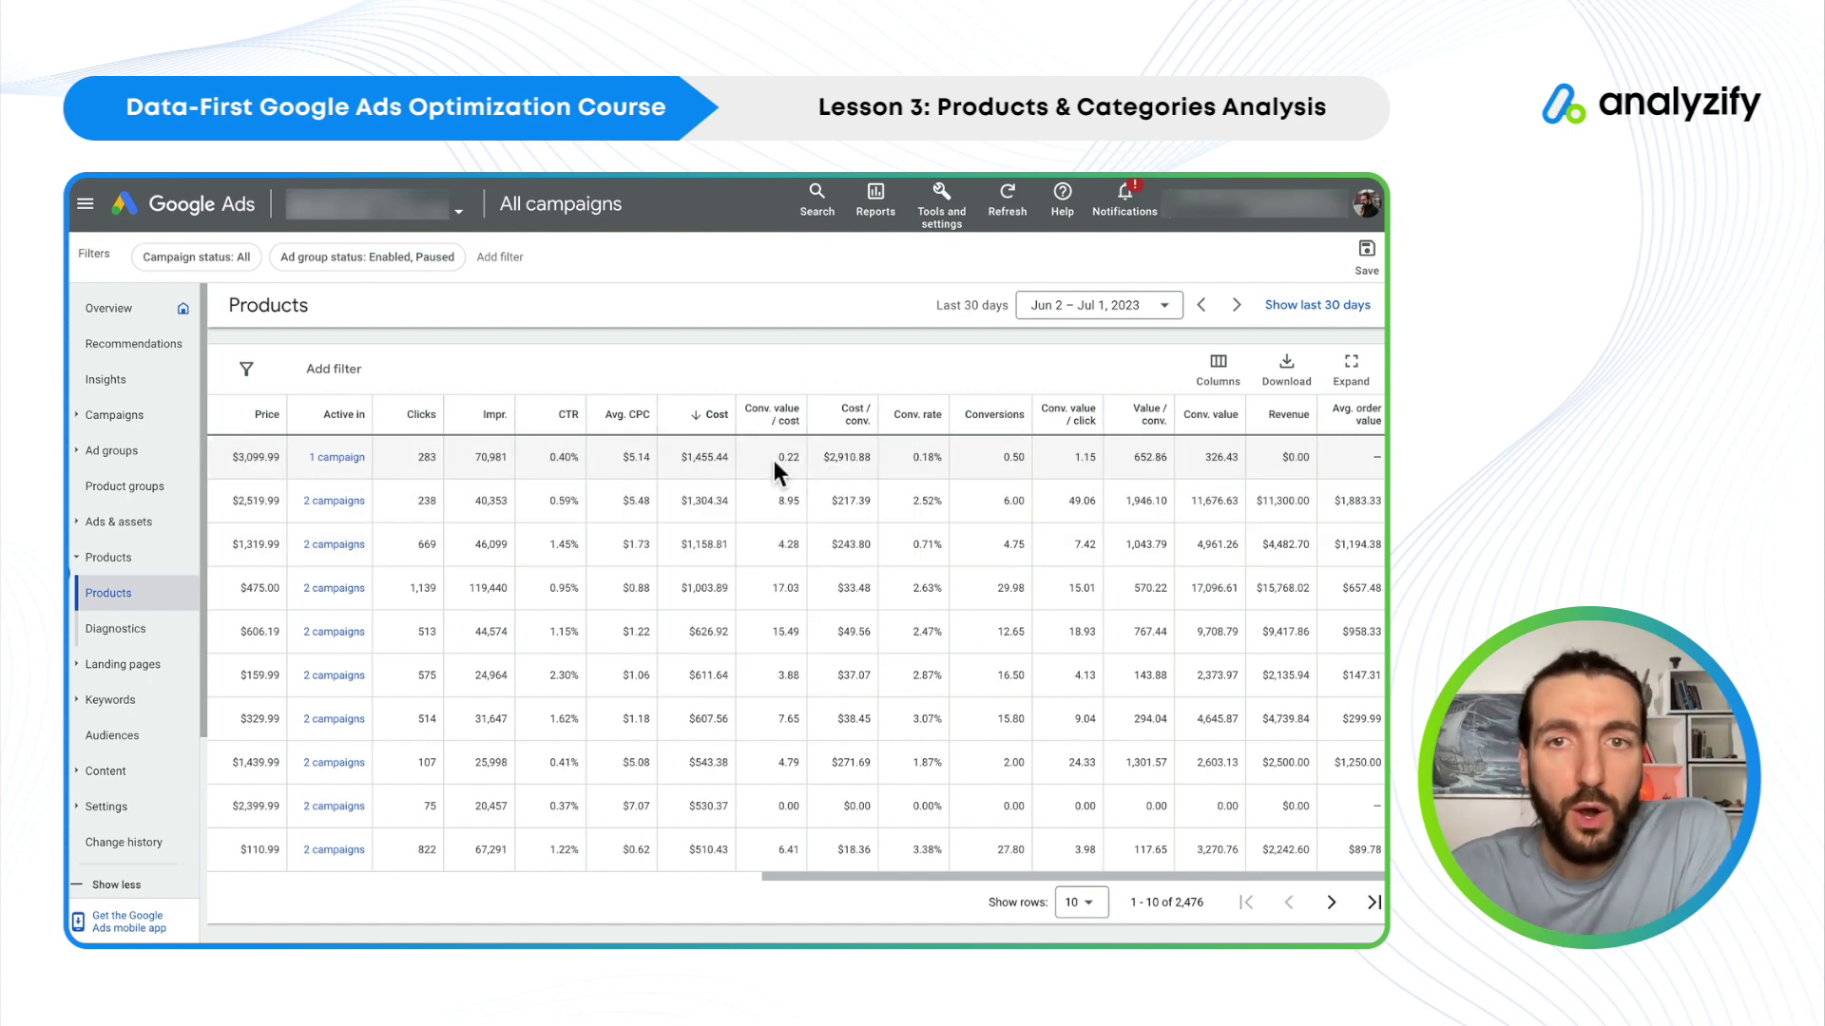
{"action": "left_click_drag", "start_coordinate": [774, 460], "coordinate": [798, 462]}
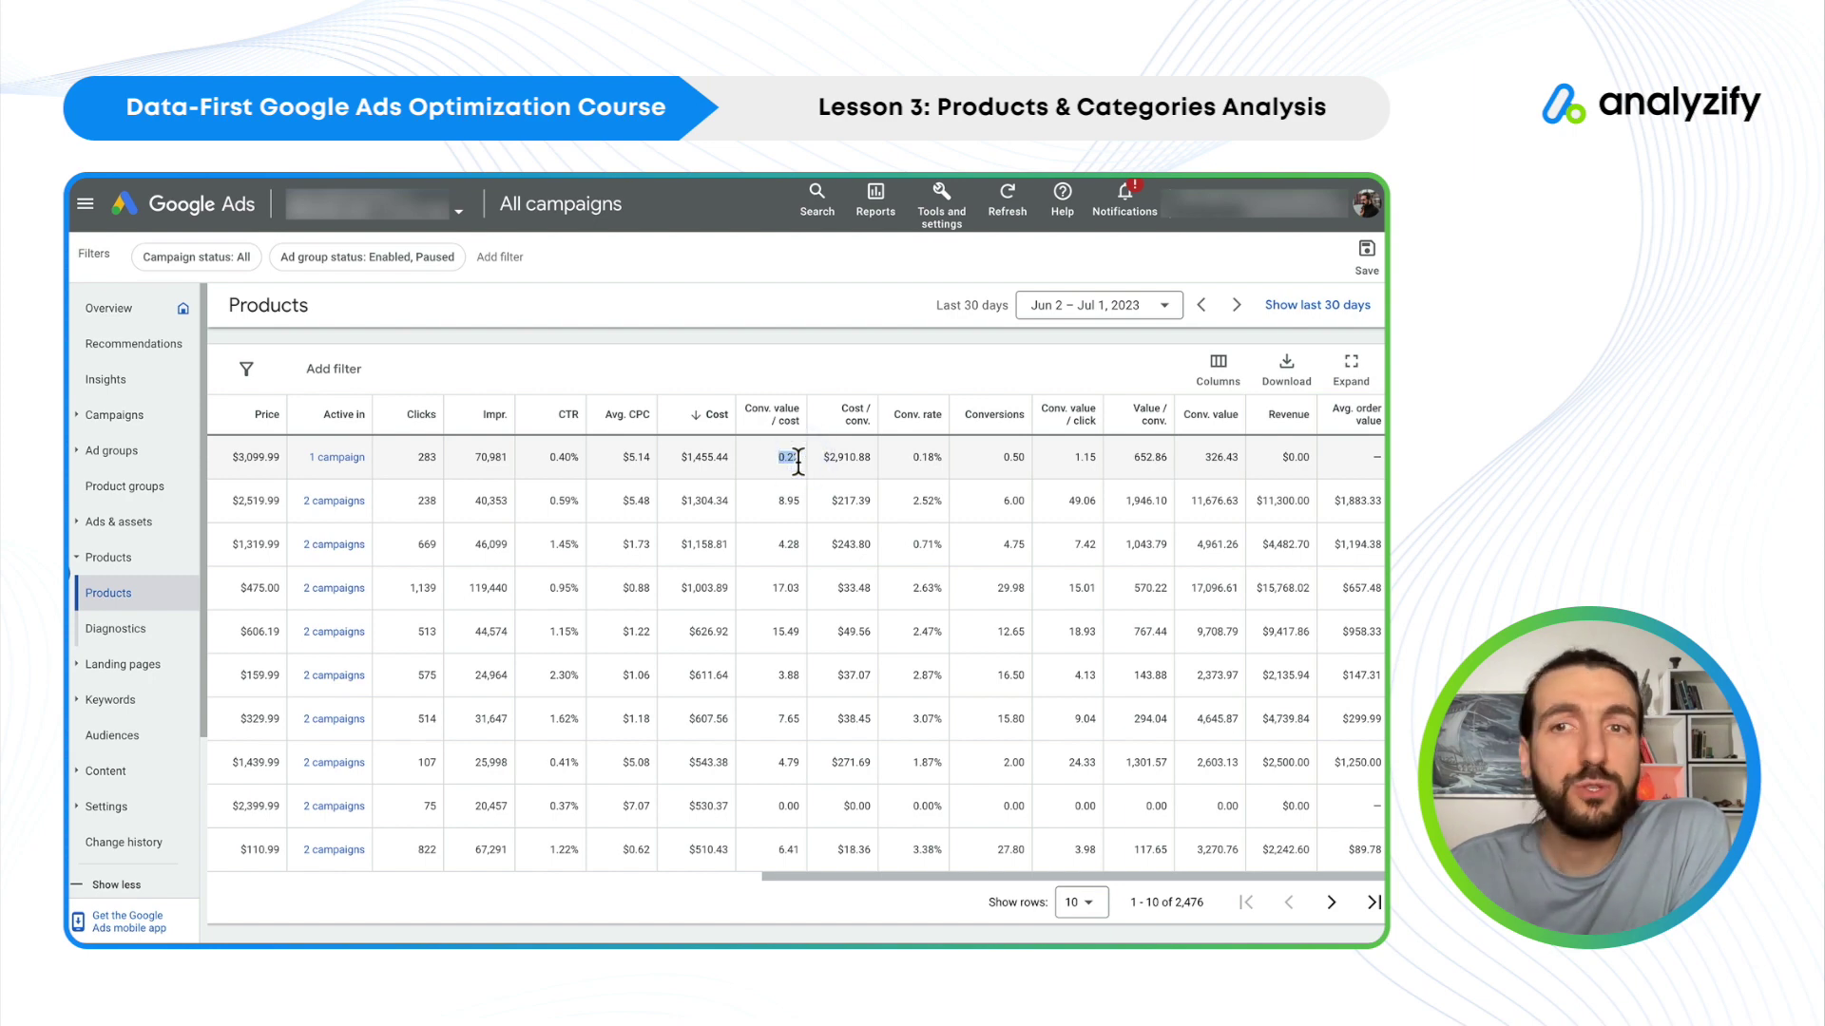
{"action": "left_click", "coordinate": [1003, 456]}
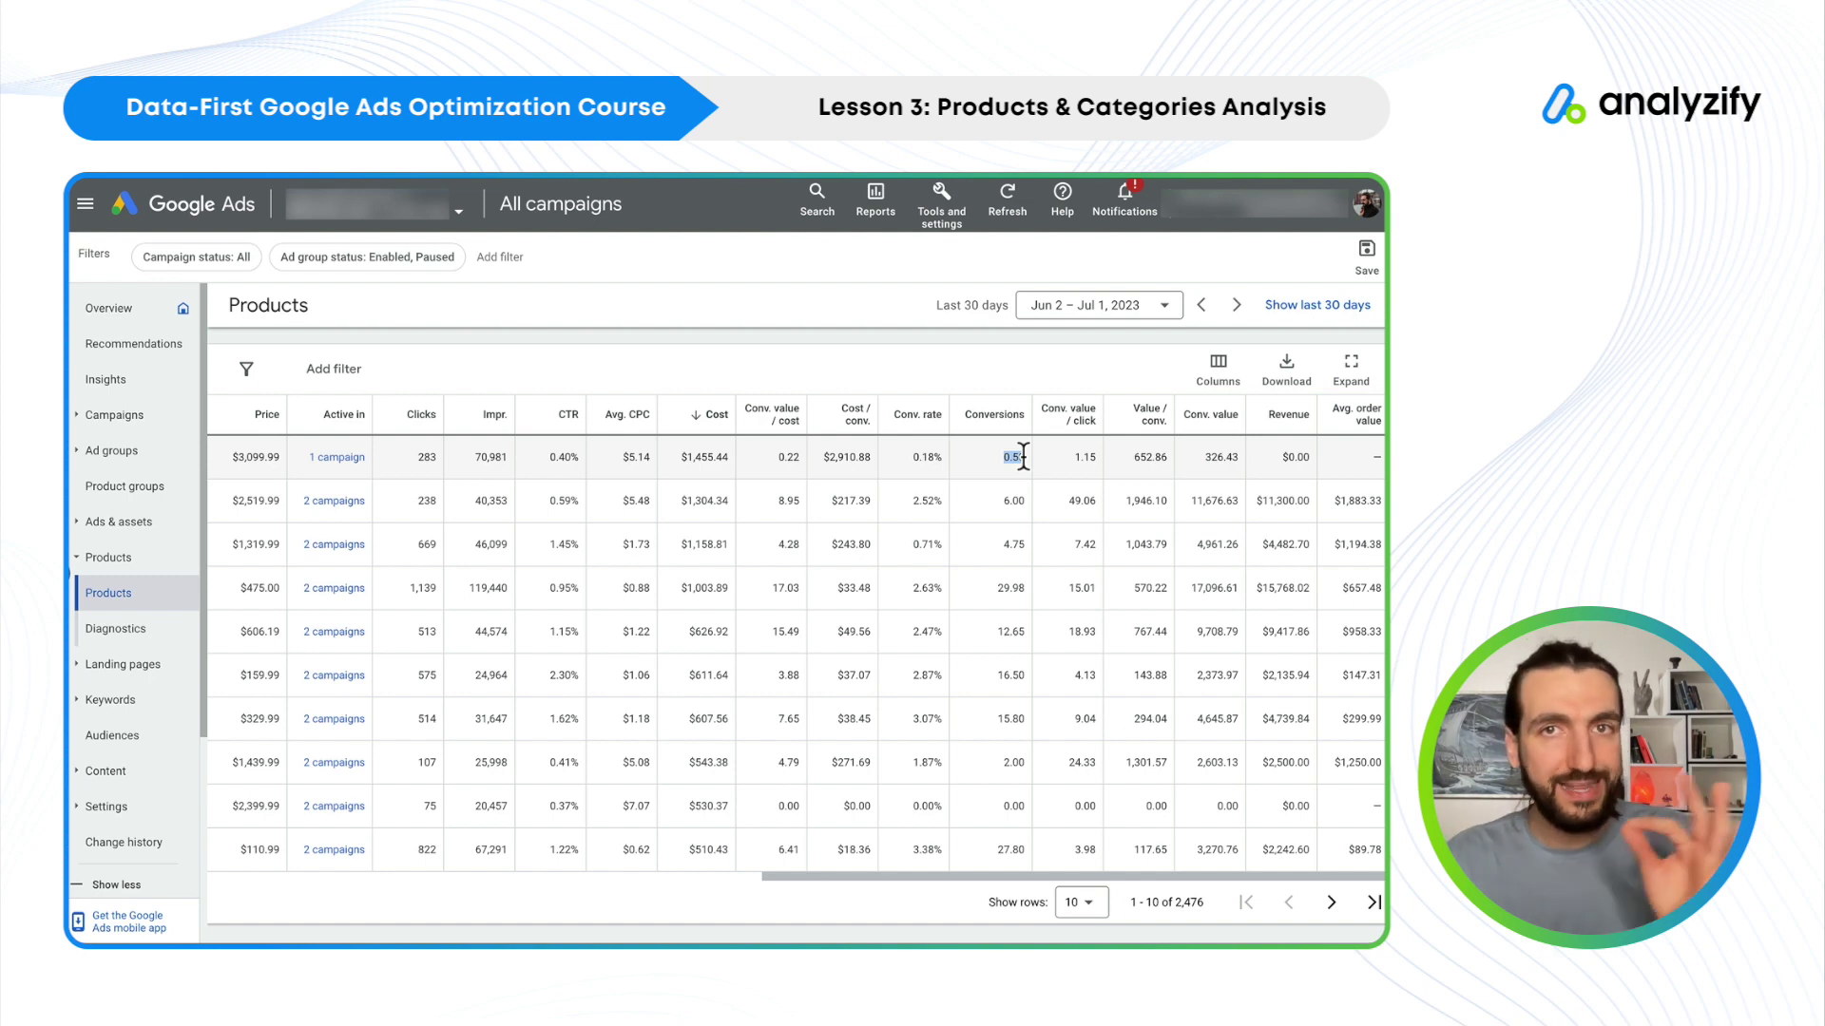
{"action": "left_click", "coordinate": [1023, 457]}
{"action": "left_click", "coordinate": [1026, 544]}
{"action": "left_click_drag", "start_coordinate": [1029, 588], "coordinate": [1026, 632]}
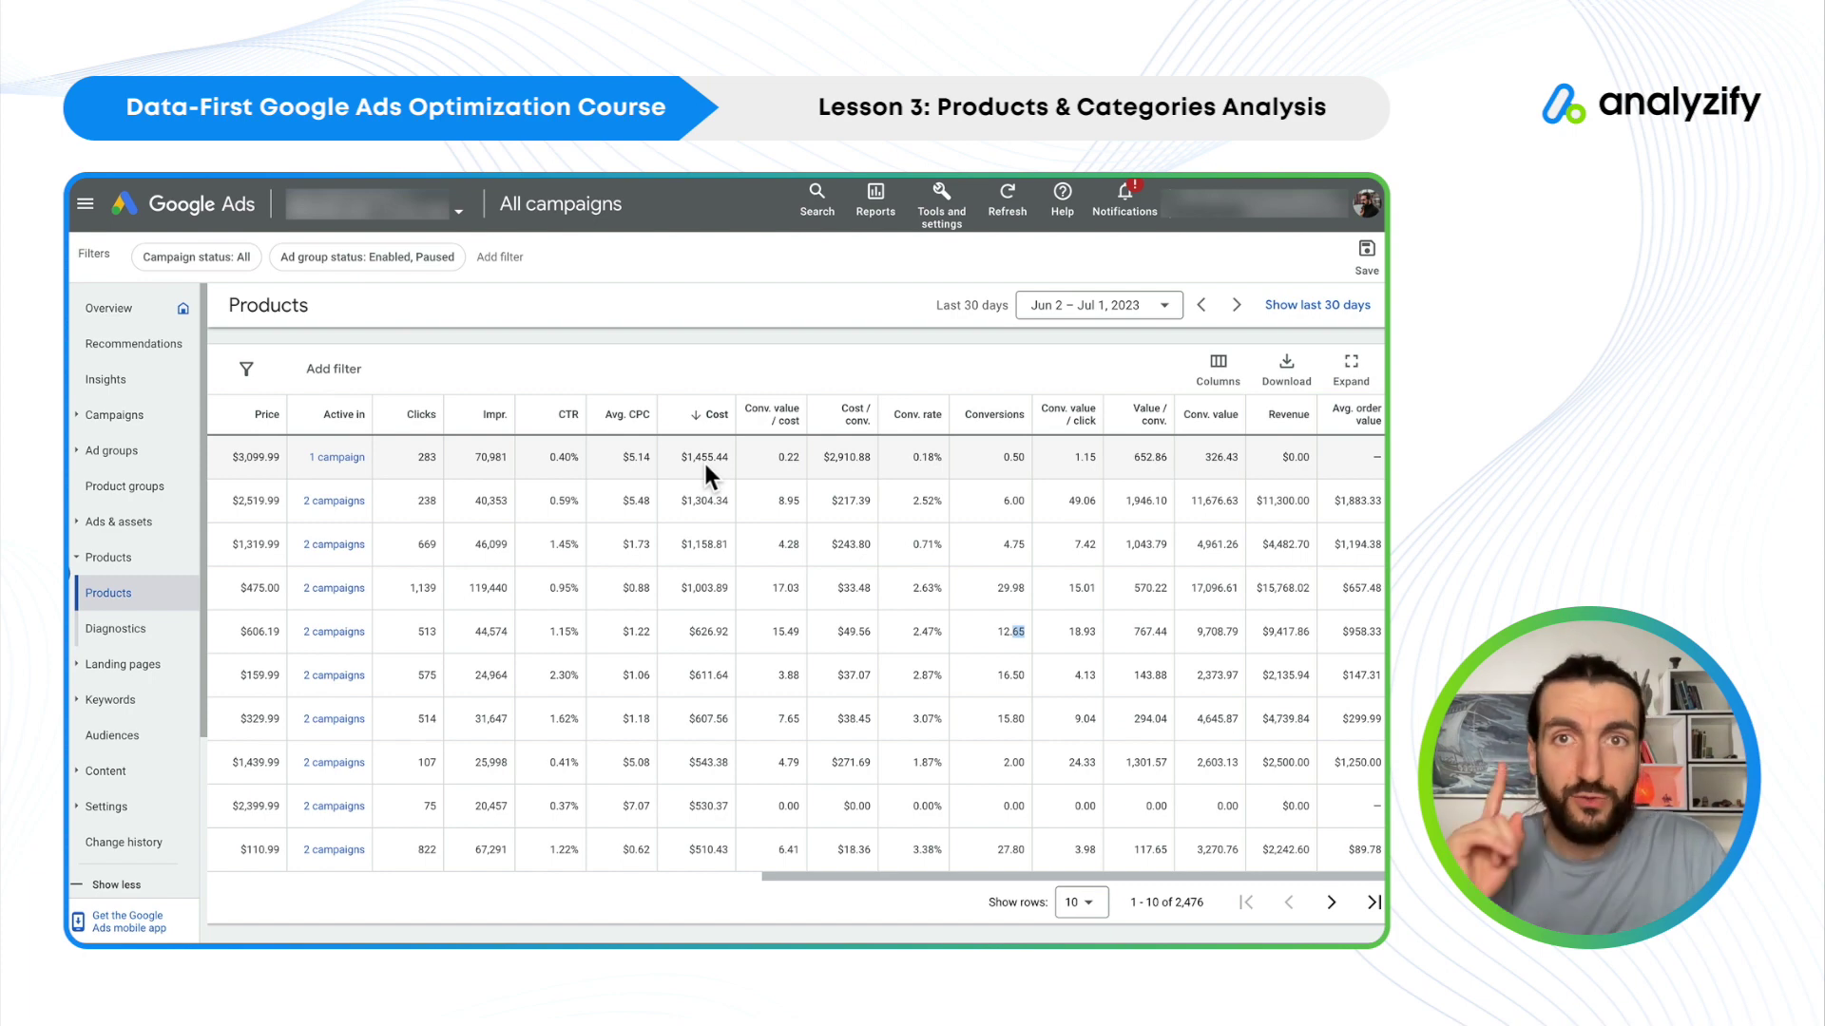
{"action": "left_click_drag", "start_coordinate": [1026, 458], "coordinate": [996, 457]}
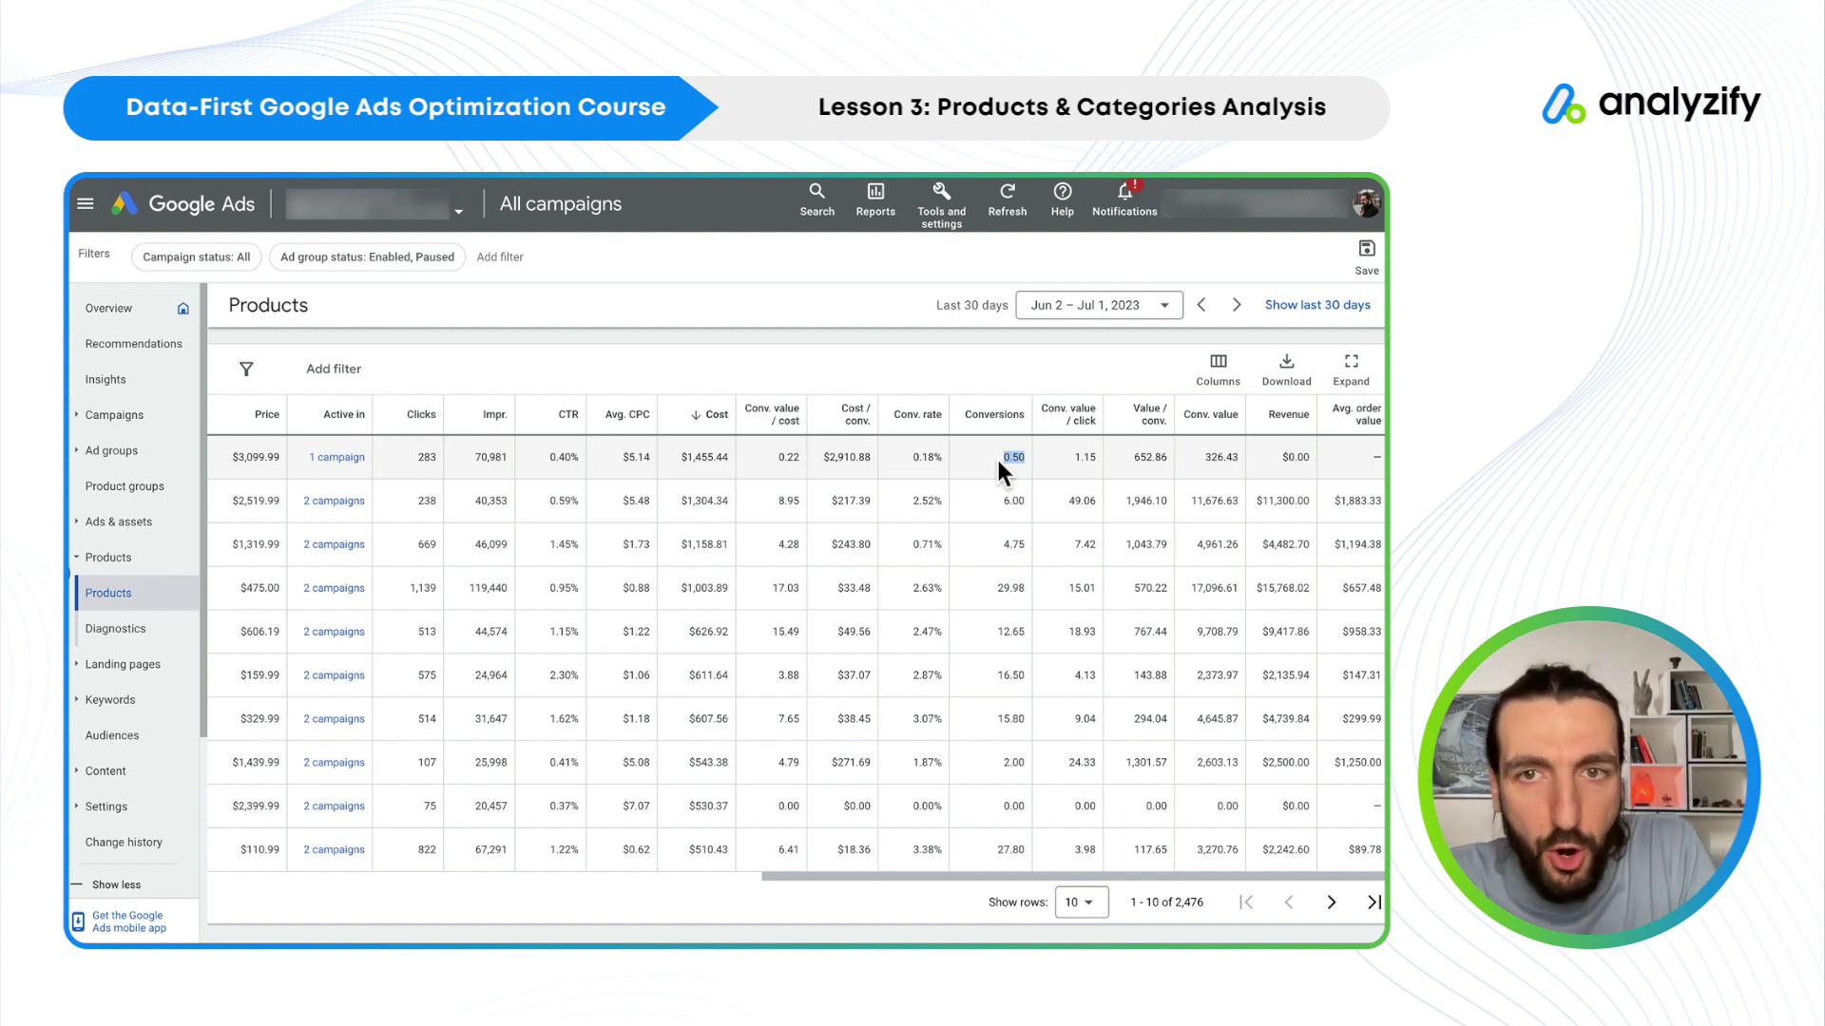
{"action": "double_click", "coordinate": [903, 458]}
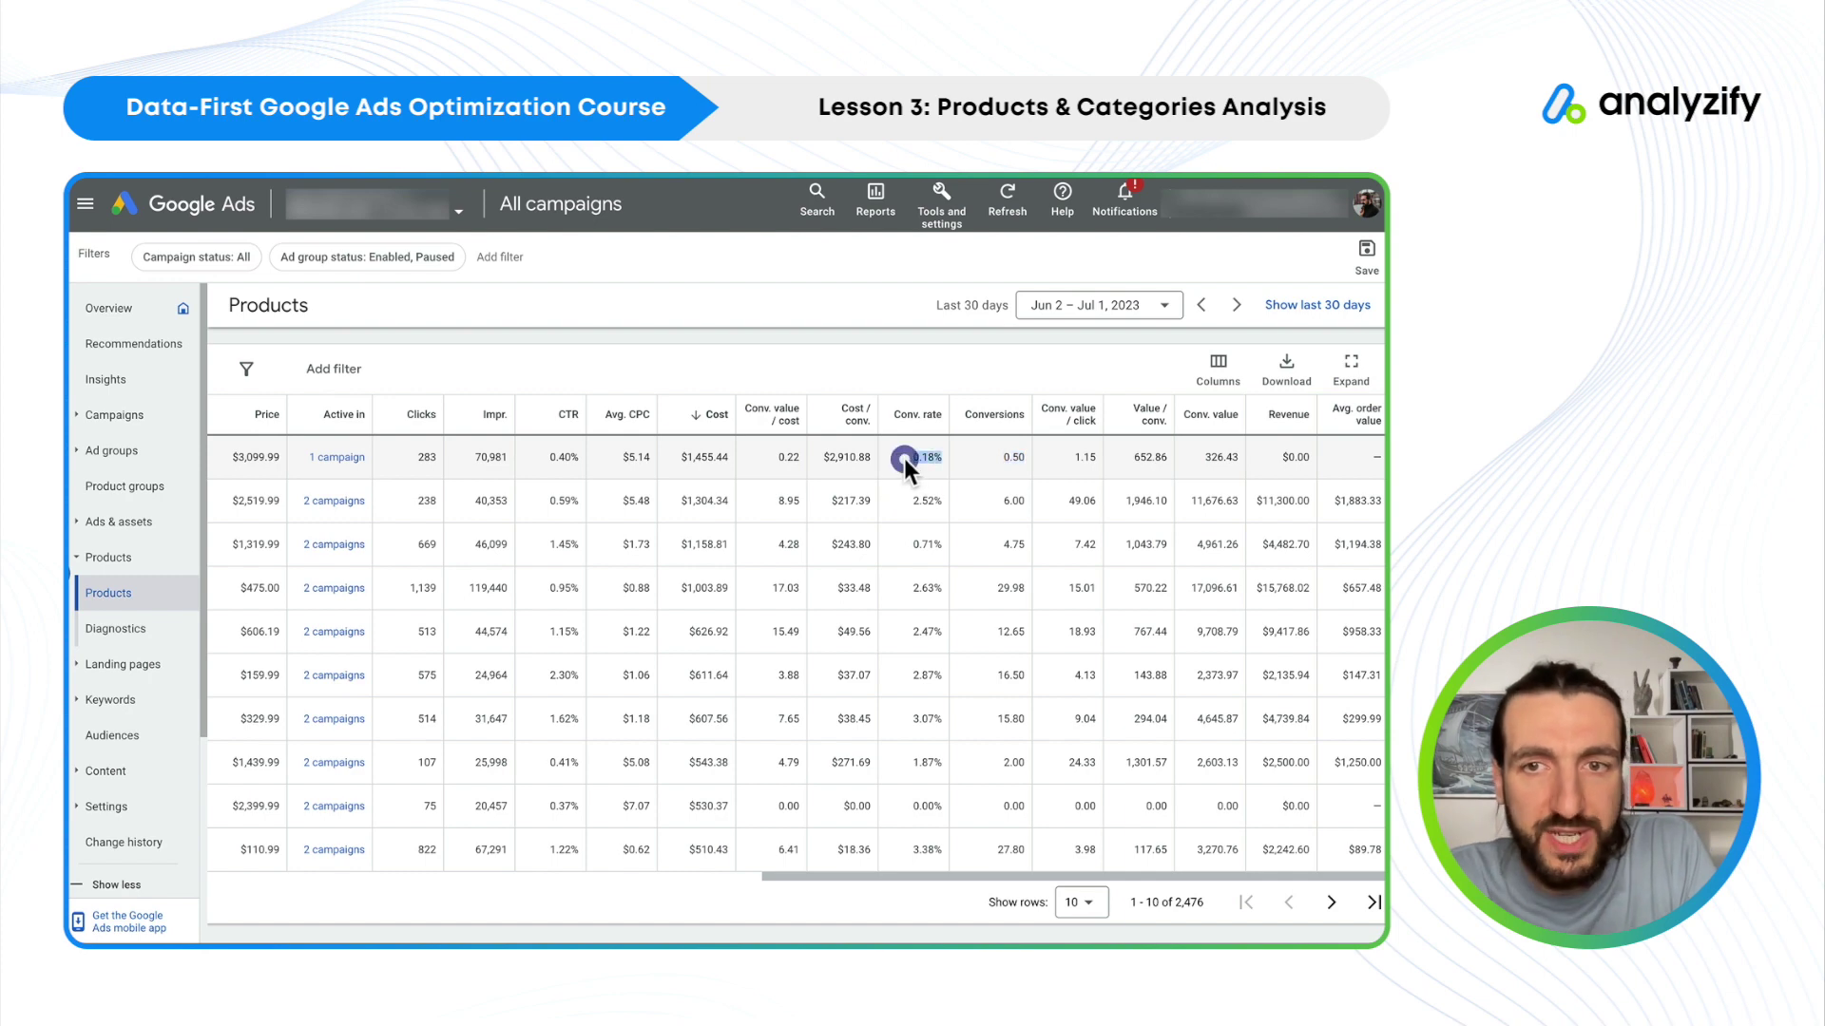
{"action": "left_click", "coordinate": [1145, 419]}
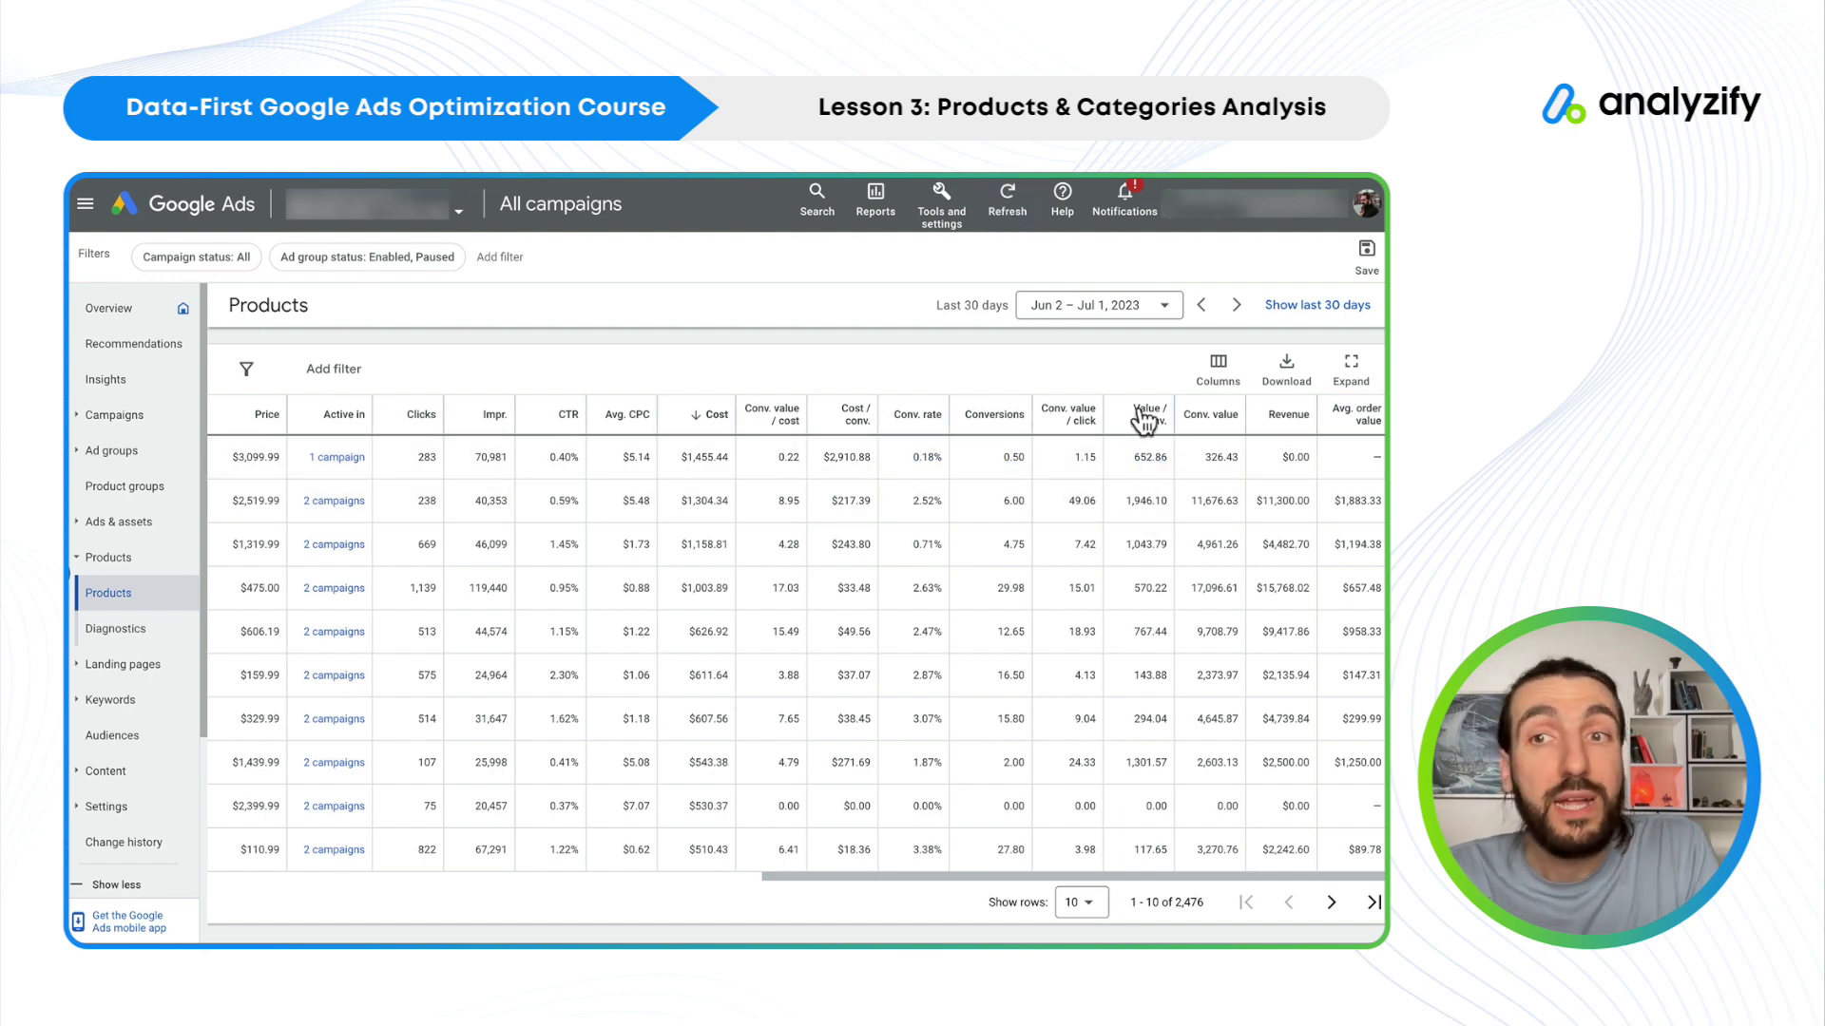
{"action": "left_click", "coordinate": [1359, 458]}
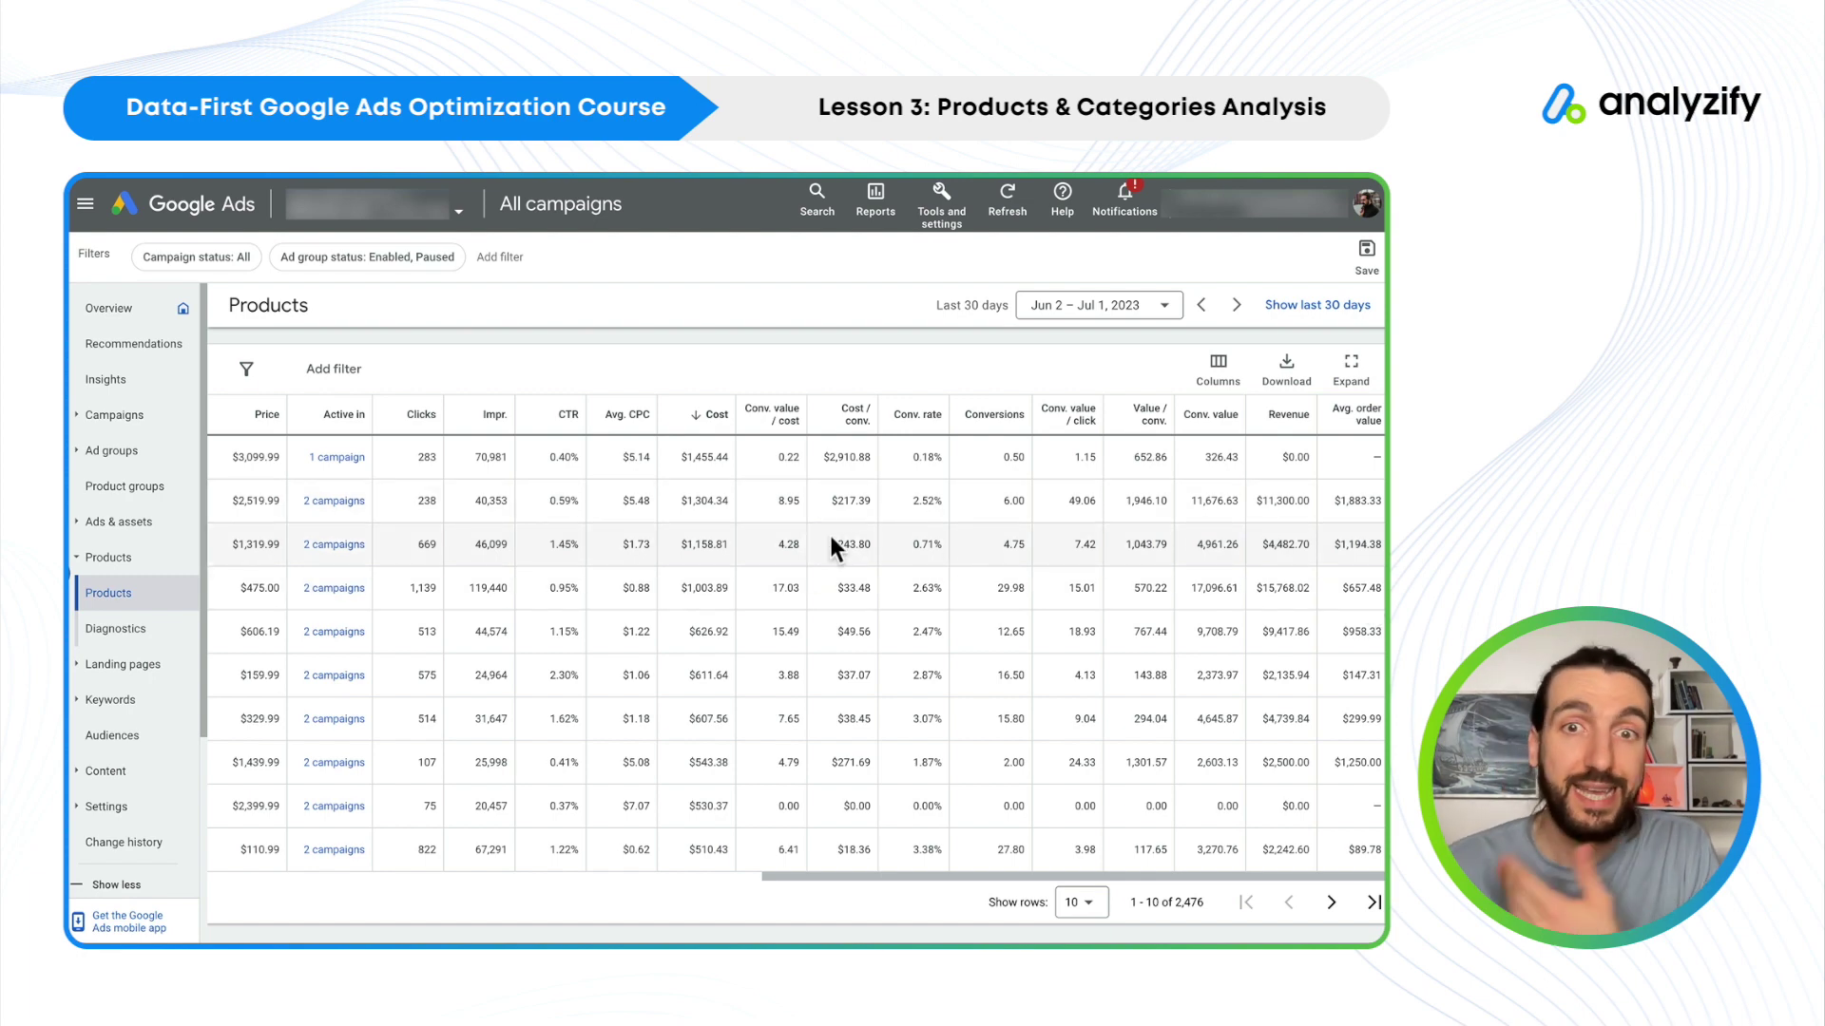
{"action": "left_click_drag", "start_coordinate": [681, 457], "coordinate": [718, 457]}
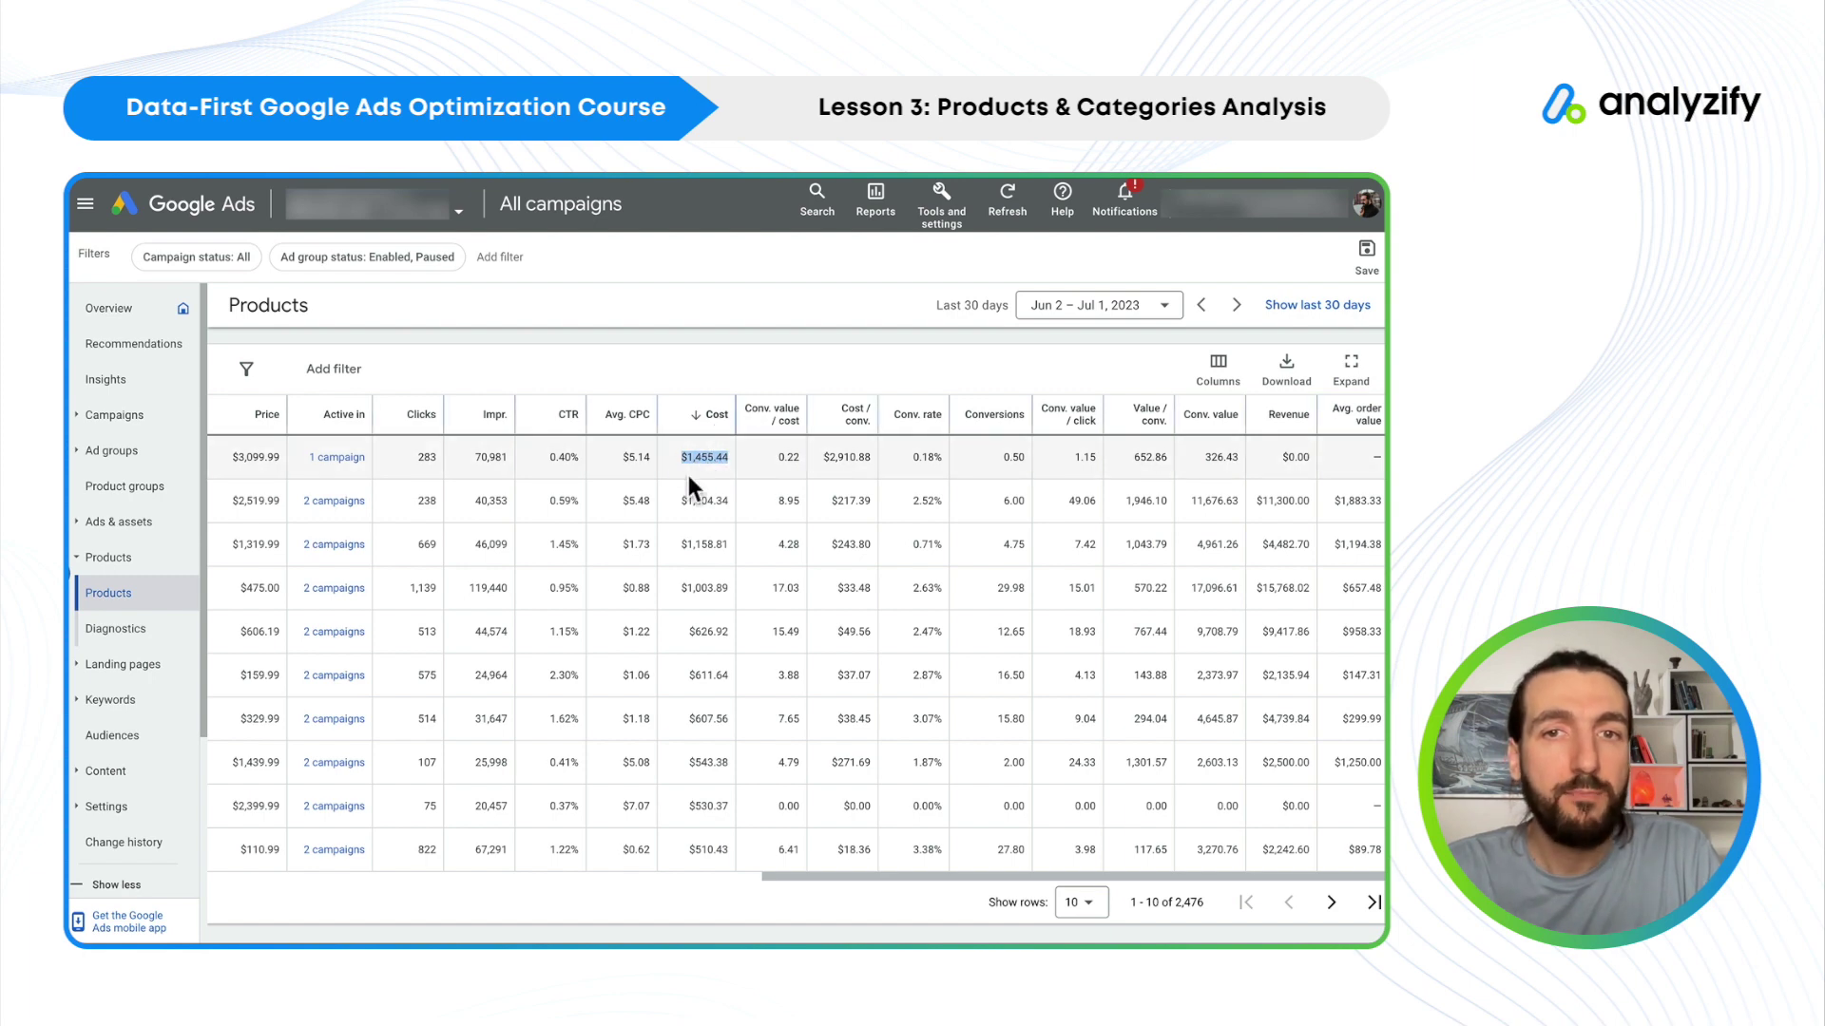
{"action": "left_click_drag", "start_coordinate": [776, 457], "coordinate": [798, 458]}
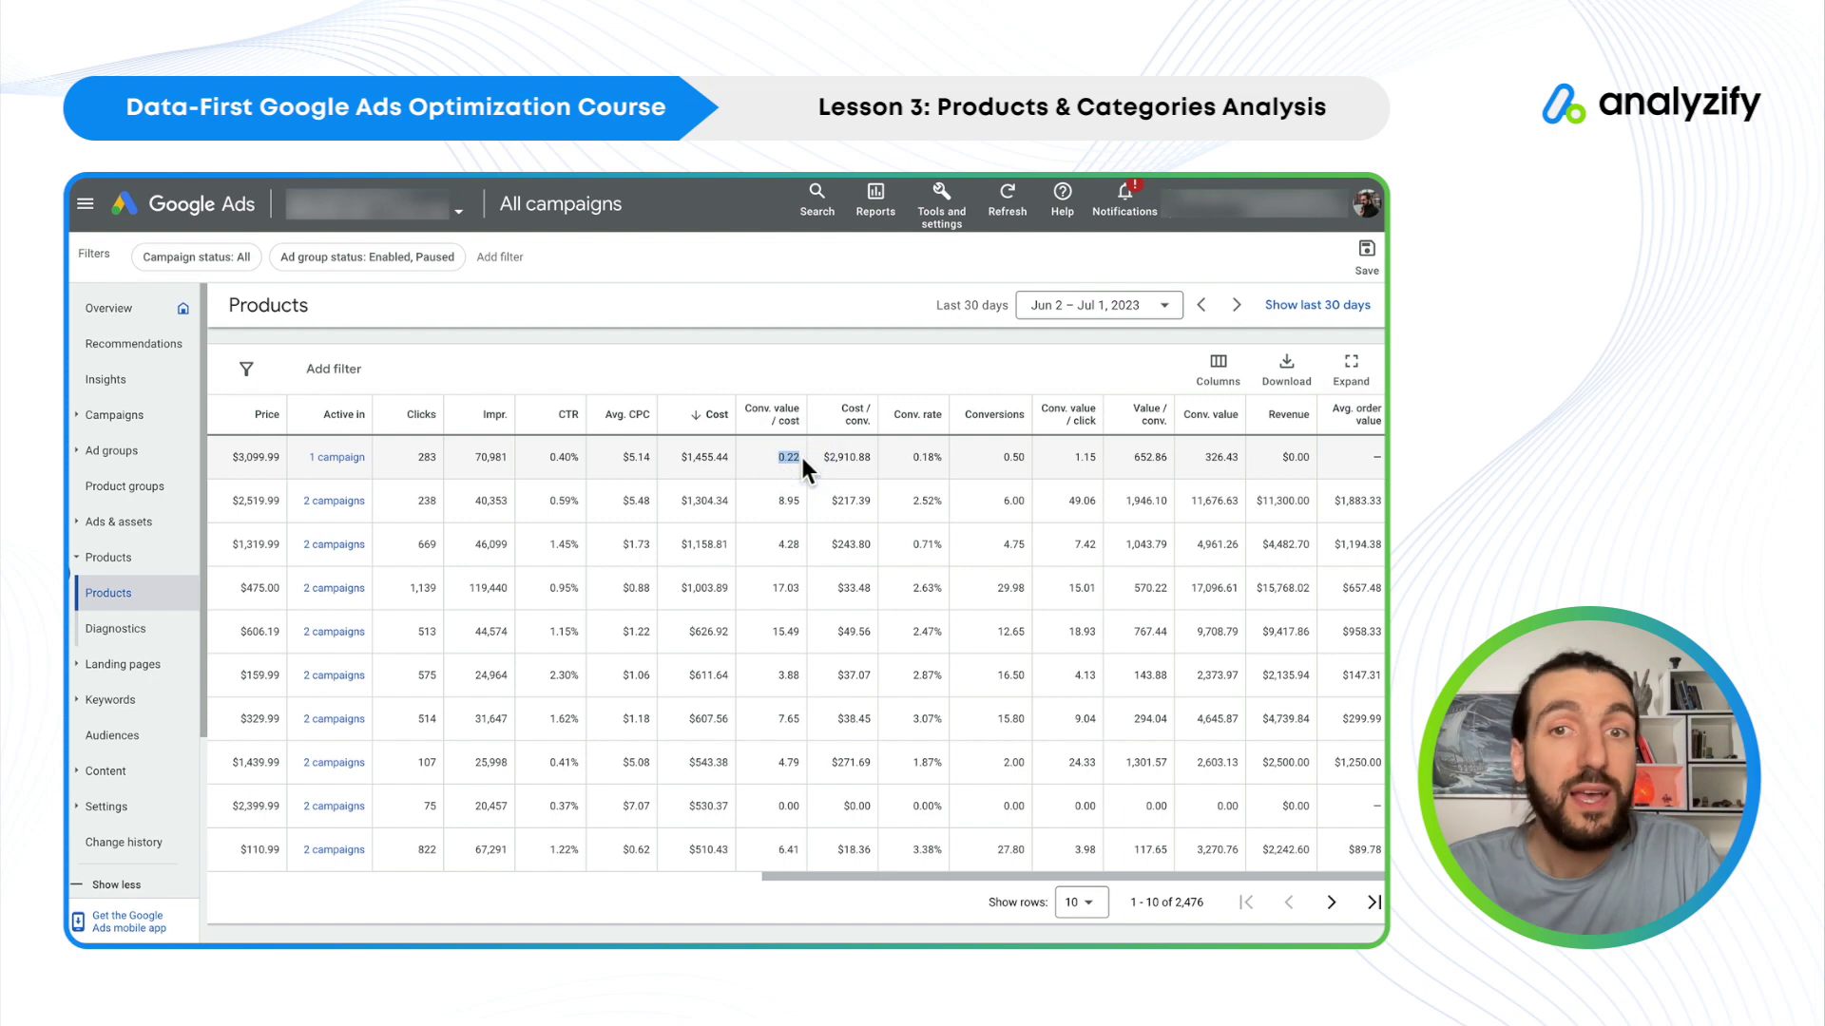
{"action": "left_click", "coordinate": [676, 496]}
{"action": "left_click_drag", "start_coordinate": [676, 500], "coordinate": [794, 501]}
{"action": "left_click_drag", "start_coordinate": [675, 585], "coordinate": [785, 629]}
{"action": "double_click", "coordinate": [699, 629]}
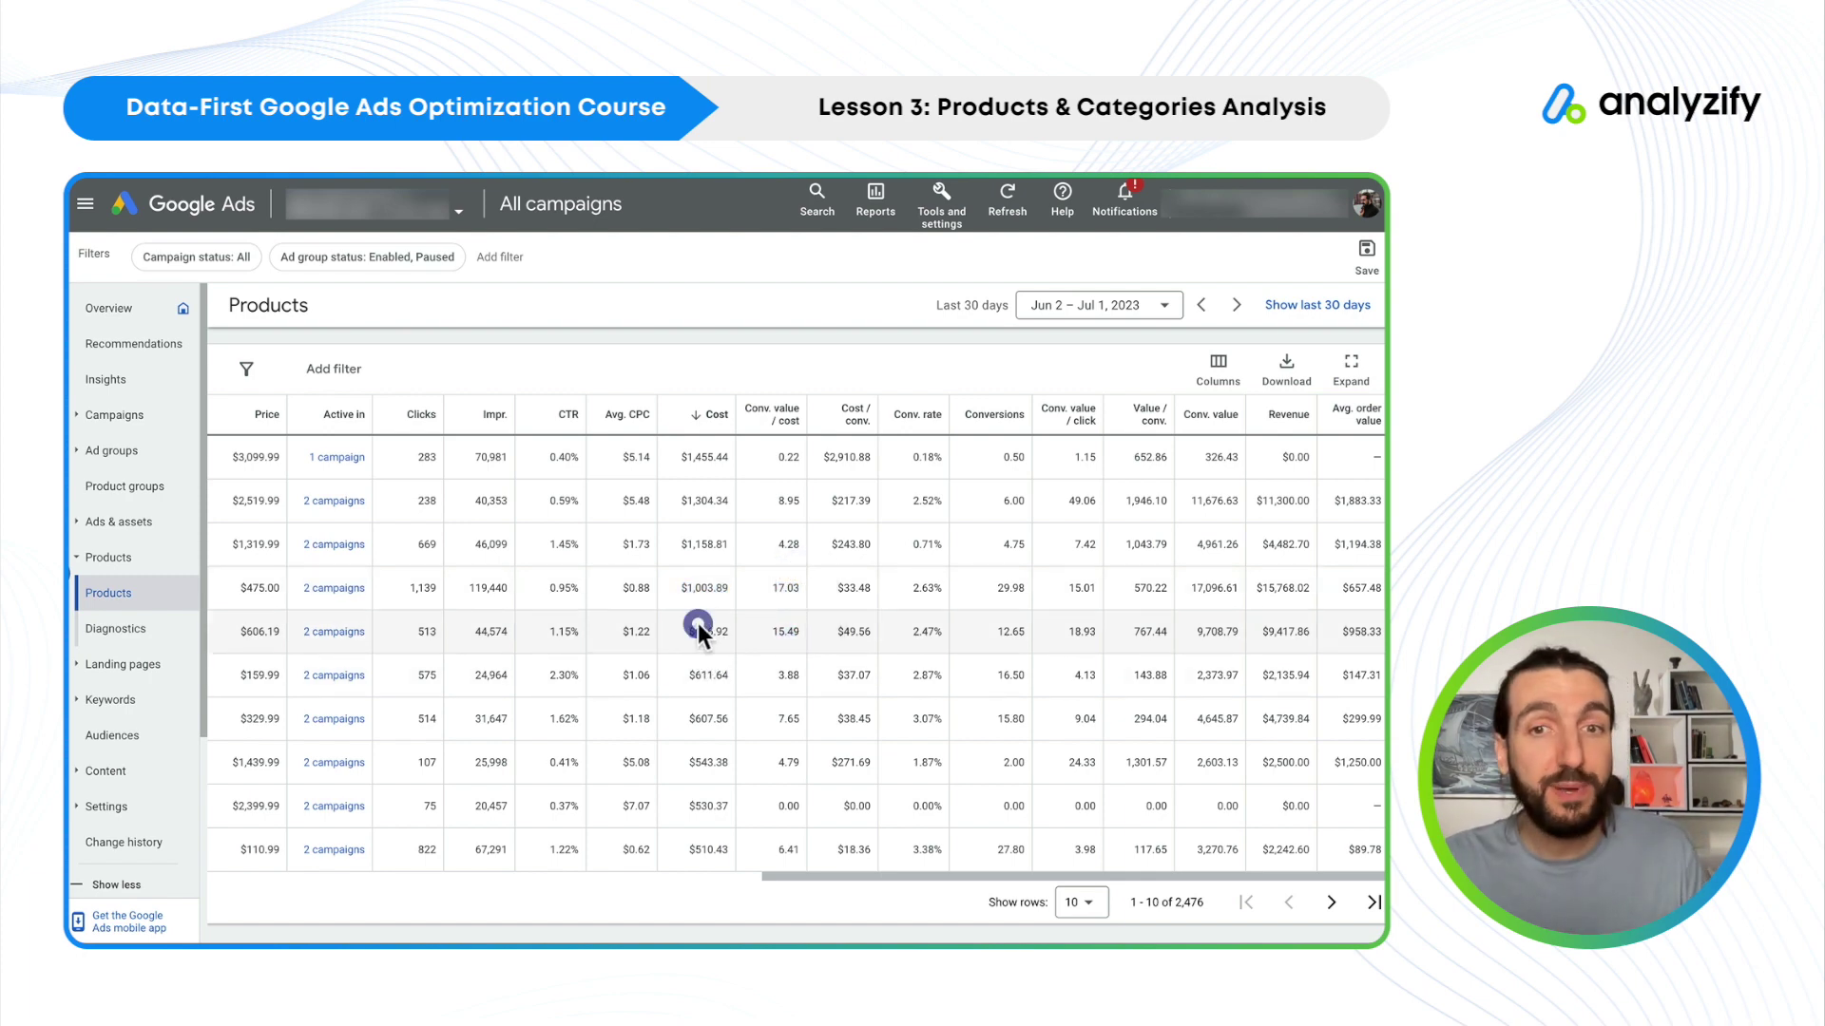
{"action": "double_click", "coordinate": [1208, 629]}
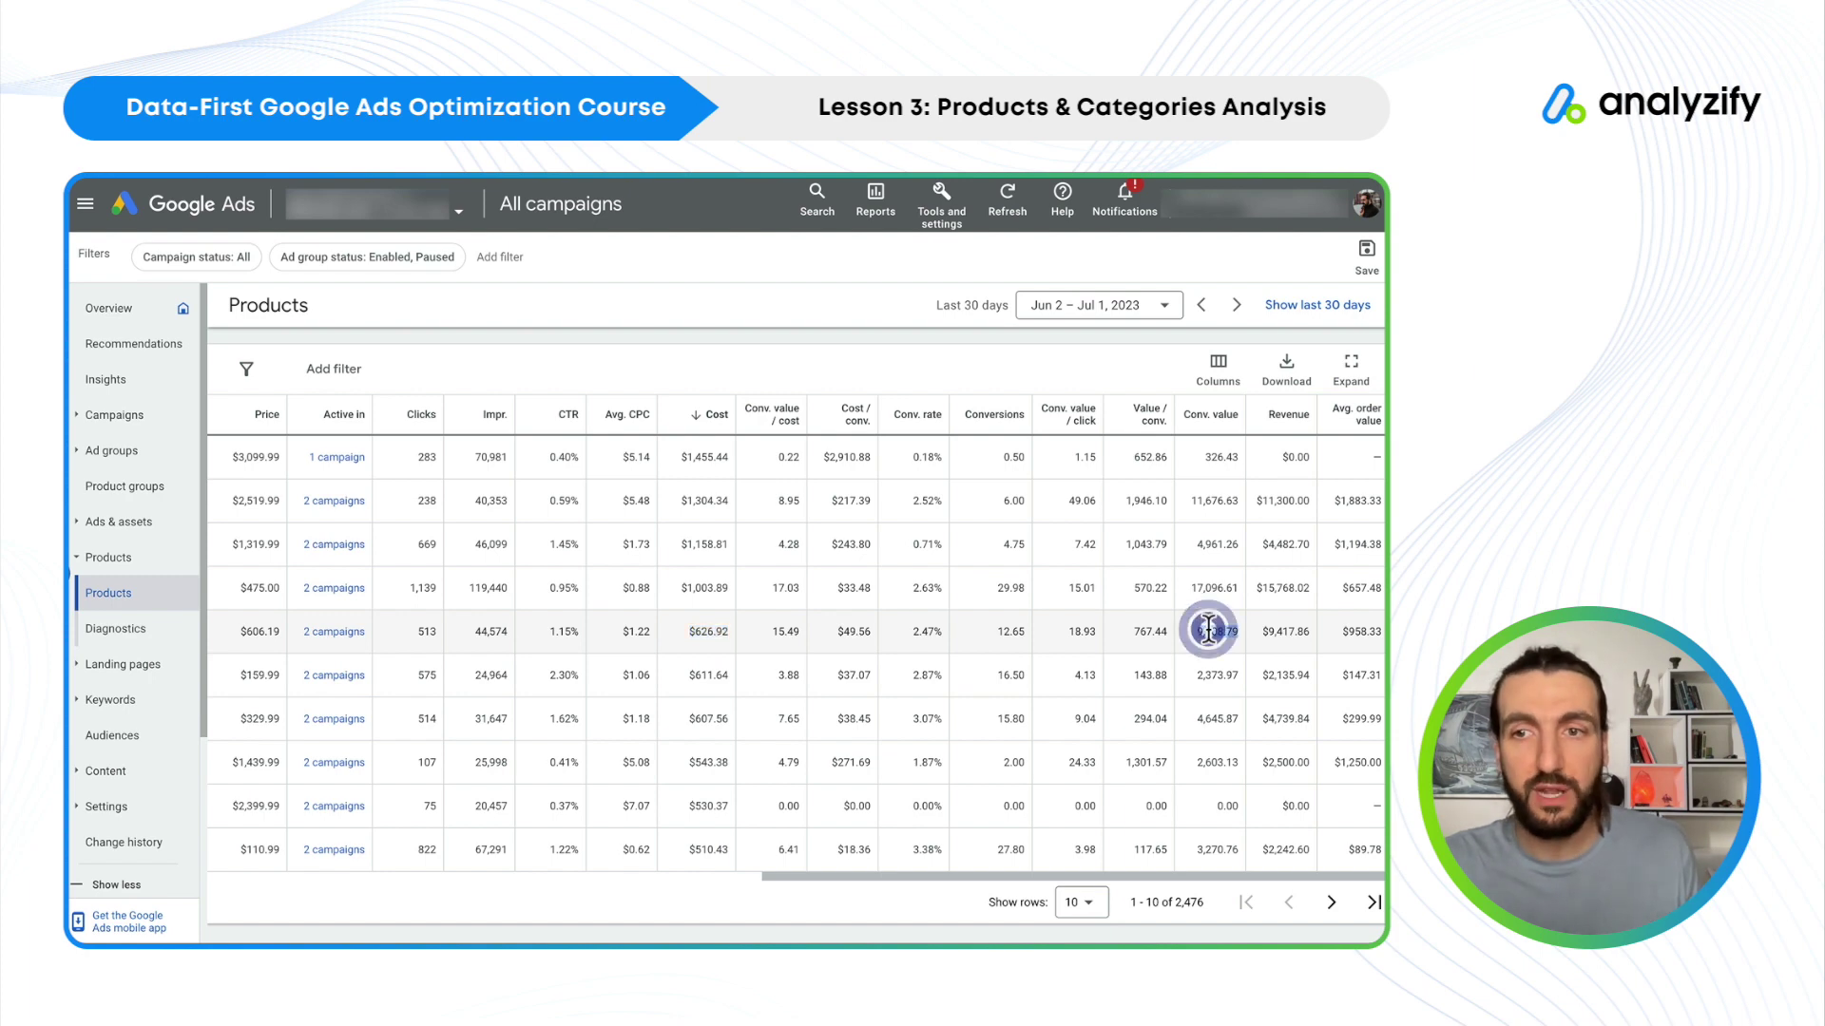